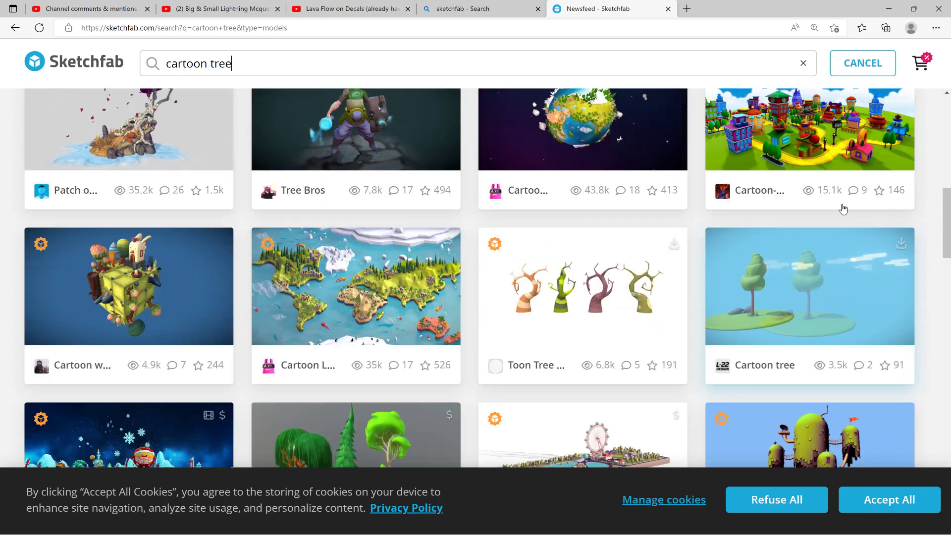
pyautogui.scroll(2, 832, 198)
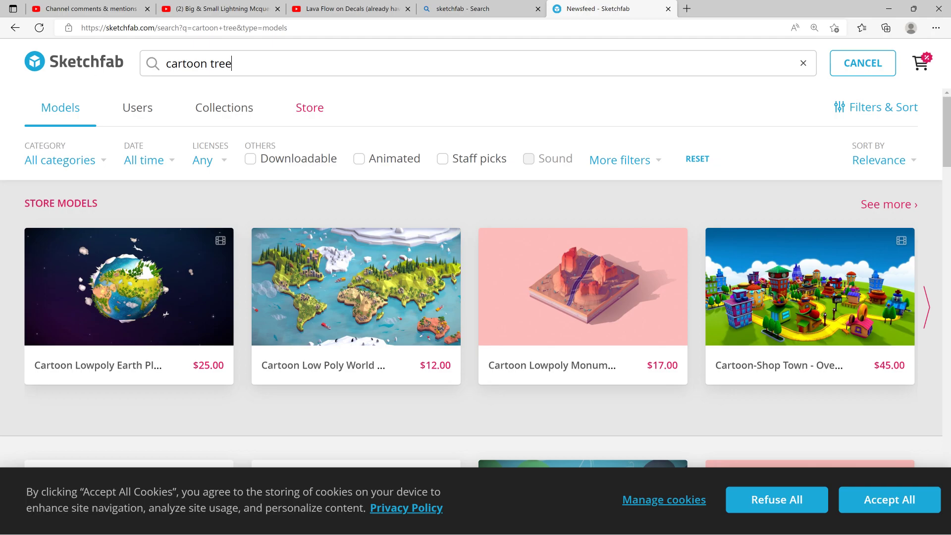
# Scroll the 'cartoon tree' search results and open the Cartoon tree model page.
pyautogui.scroll(-3, 495, 207)
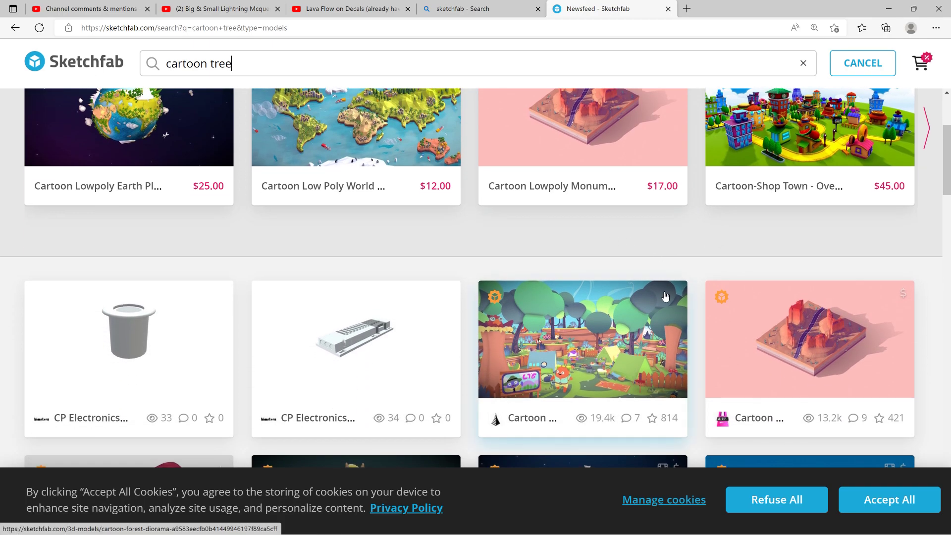
pyautogui.scroll(-3, 653, 321)
pyautogui.scroll(-3, 653, 321)
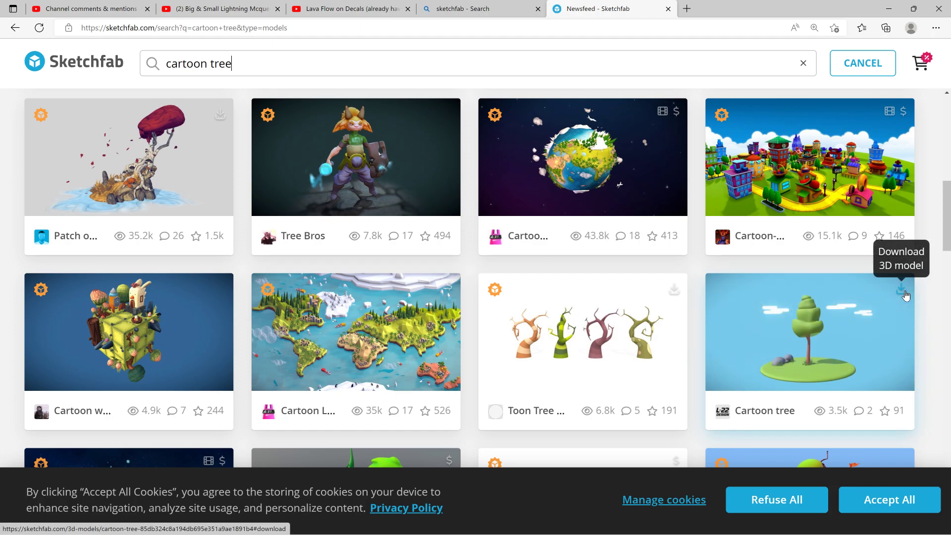
pyautogui.scroll(-2, 891, 300)
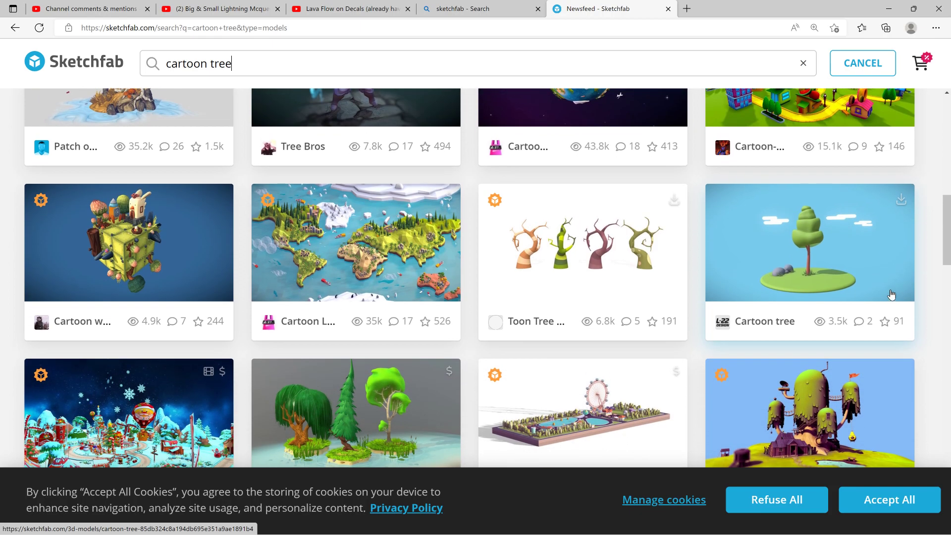
pyautogui.click(798, 297)
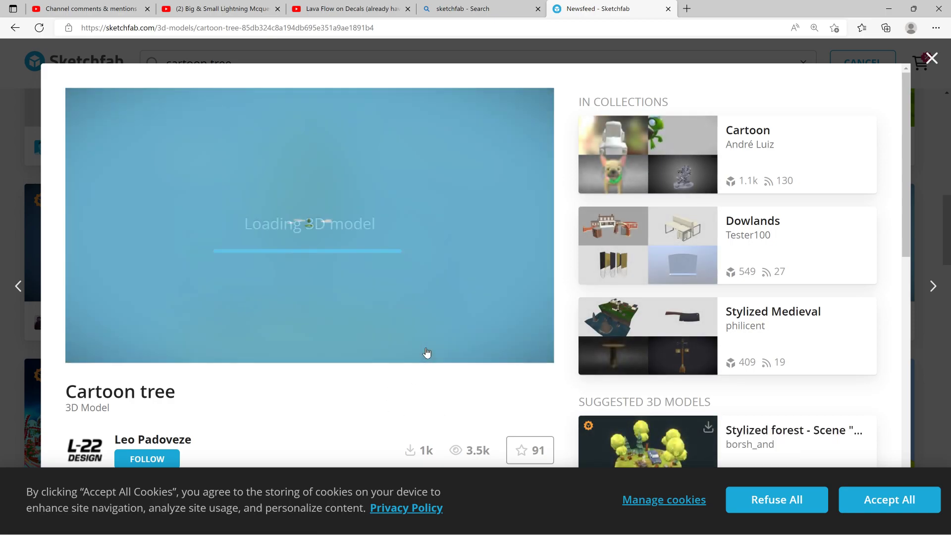
# Check the Cartoon tree viewer's navigation settings (Orbit / First Person) and model inspector panel.
pyautogui.click(445, 341)
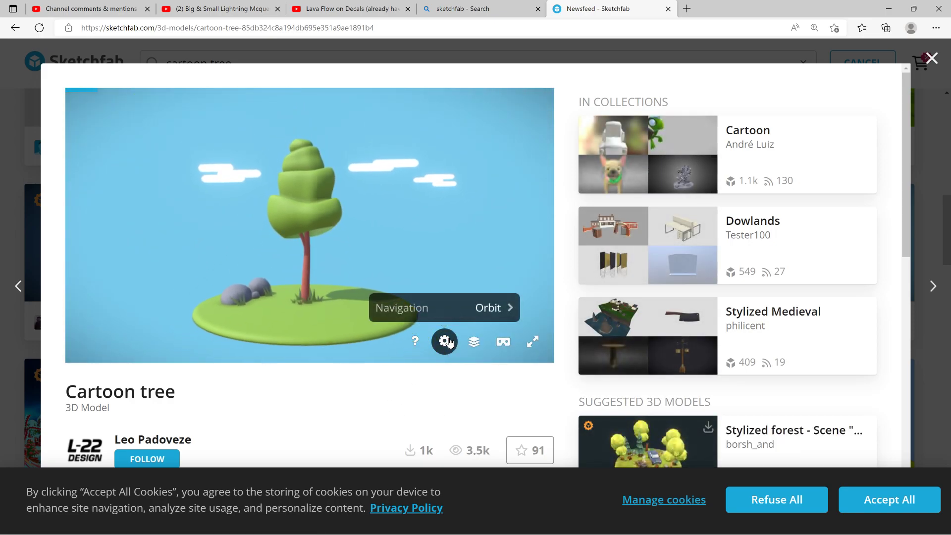
pyautogui.click(484, 319)
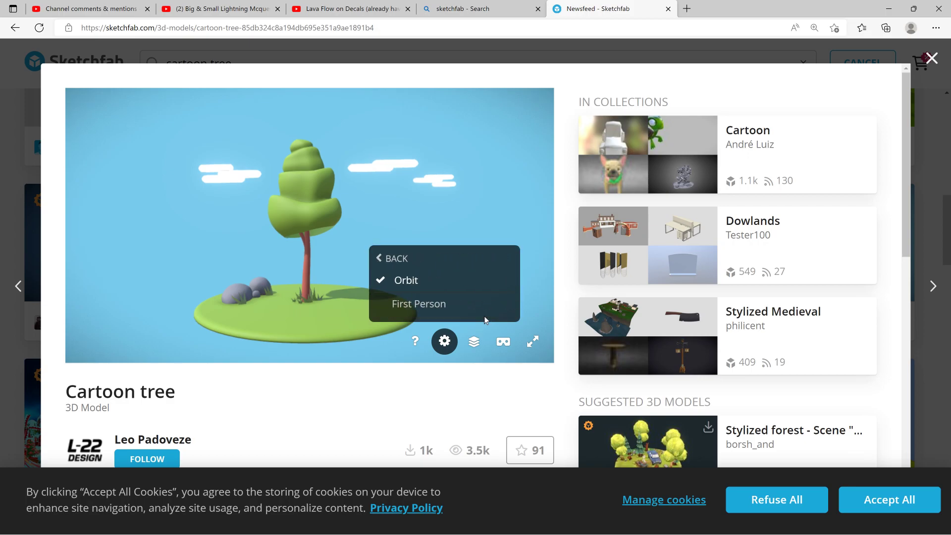
pyautogui.click(474, 343)
pyautogui.click(444, 343)
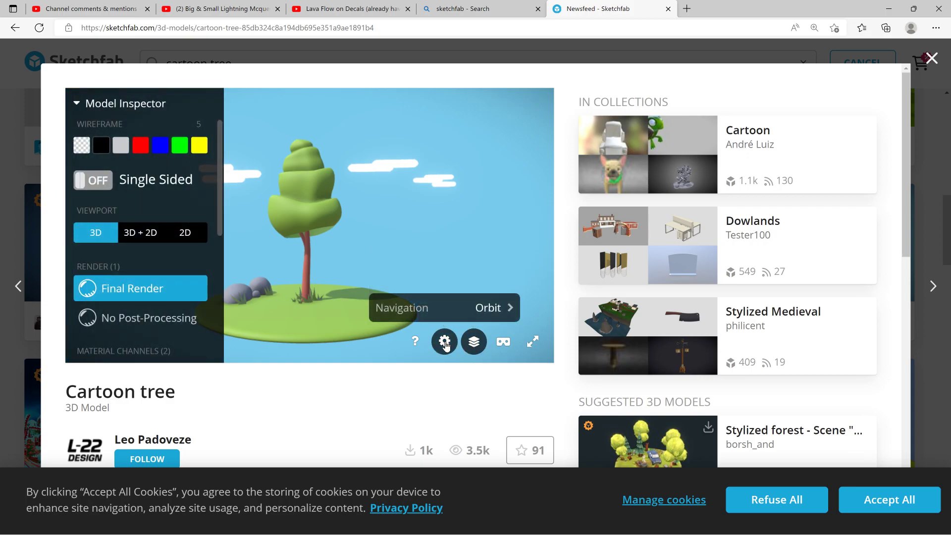
pyautogui.click(395, 257)
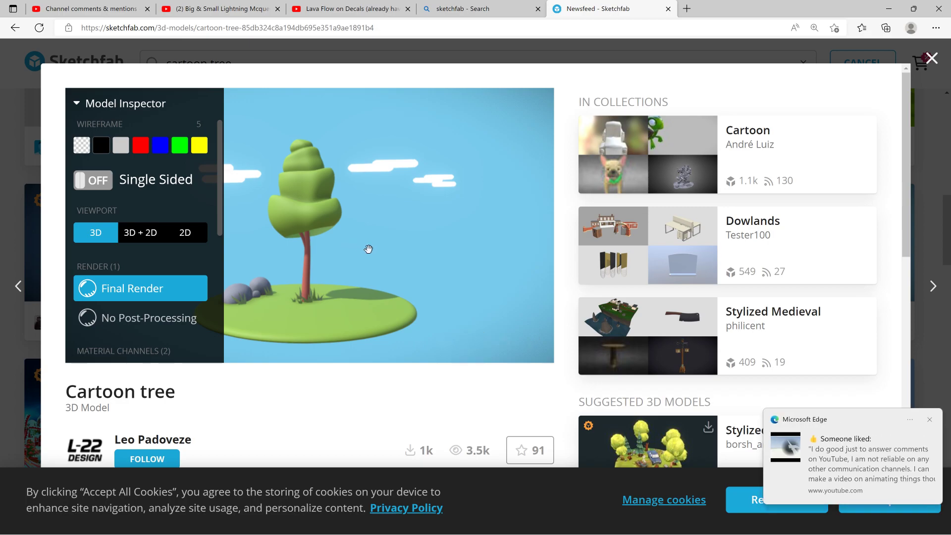
pyautogui.click(76, 105)
# Orbit the Cartoon tree from several angles, then re-expand the model inspector details.
pyautogui.moveTo(244, 236); pyautogui.dragTo(280, 258)
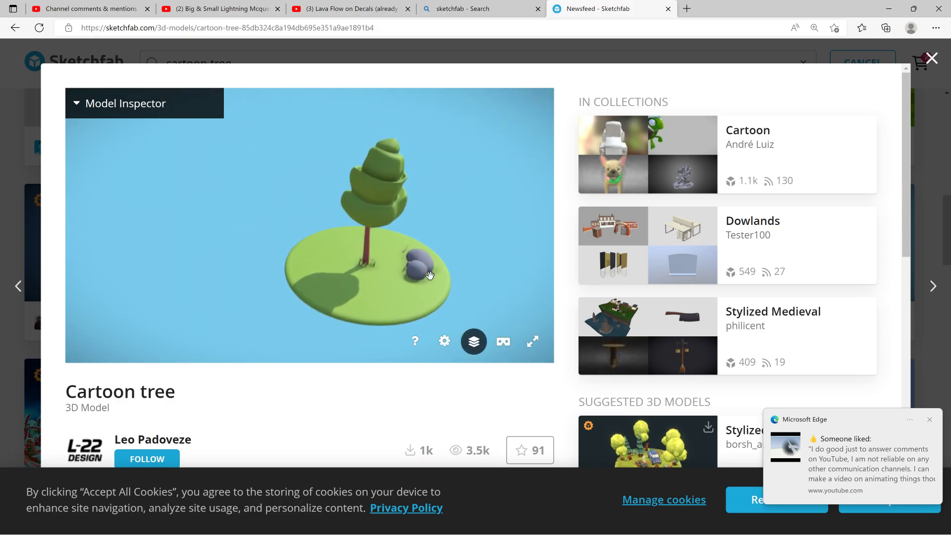
pyautogui.moveTo(430, 275)
pyautogui.mouseDown()
pyautogui.moveTo(326, 255)
pyautogui.moveTo(418, 269)
pyautogui.moveTo(382, 269)
pyautogui.moveTo(508, 273)
pyautogui.moveTo(422, 270)
pyautogui.moveTo(469, 255)
pyautogui.moveTo(430, 262)
pyautogui.moveTo(407, 280)
pyautogui.moveTo(303, 269)
pyautogui.moveTo(414, 263)
pyautogui.moveTo(339, 275)
pyautogui.moveTo(367, 271)
pyautogui.moveTo(214, 273)
pyautogui.mouseUp()
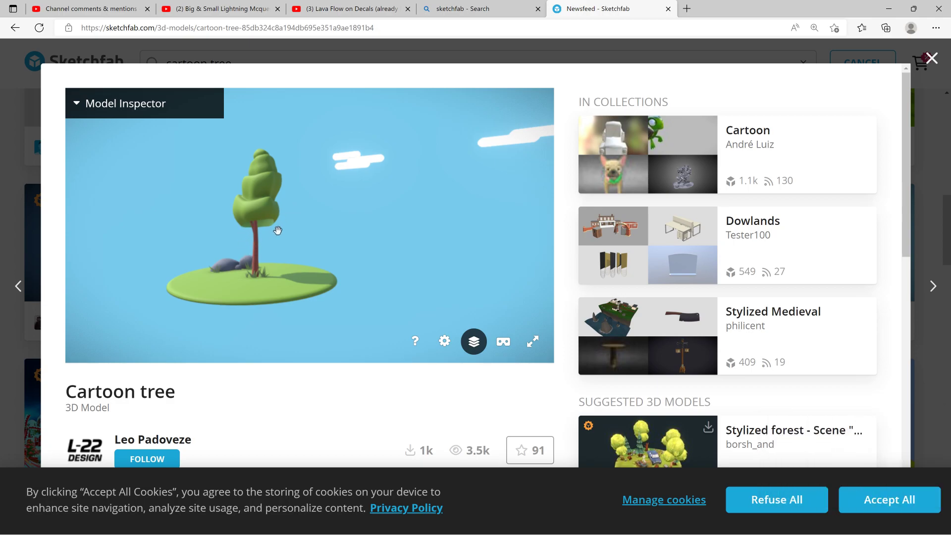
pyautogui.moveTo(252, 239); pyautogui.dragTo(401, 244)
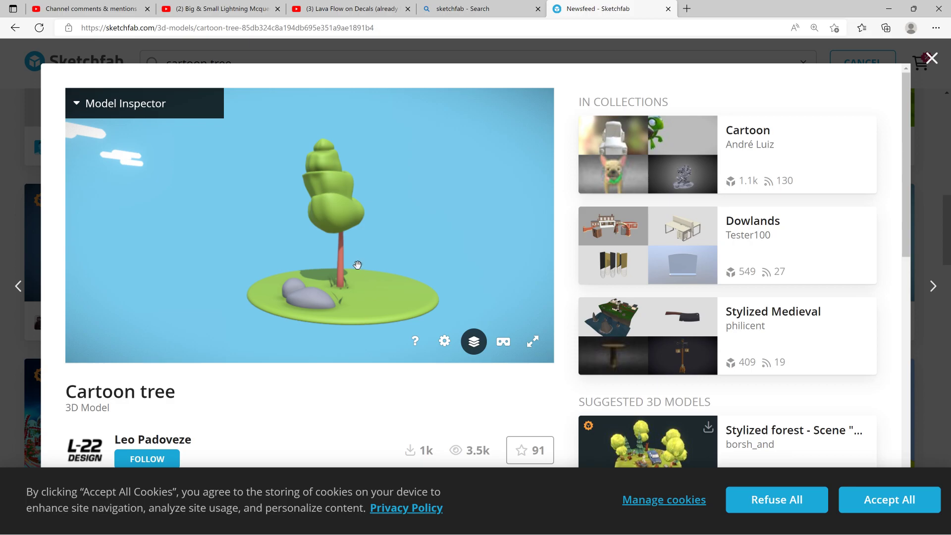
pyautogui.moveTo(384, 285)
pyautogui.mouseDown()
pyautogui.moveTo(311, 274)
pyautogui.moveTo(238, 306)
pyautogui.moveTo(370, 310)
pyautogui.moveTo(365, 322)
pyautogui.moveTo(441, 293)
pyautogui.moveTo(384, 282)
pyautogui.moveTo(471, 257)
pyautogui.moveTo(387, 268)
pyautogui.moveTo(382, 292)
pyautogui.moveTo(402, 277)
pyautogui.moveTo(322, 293)
pyautogui.moveTo(195, 277)
pyautogui.moveTo(350, 280)
pyautogui.mouseUp()
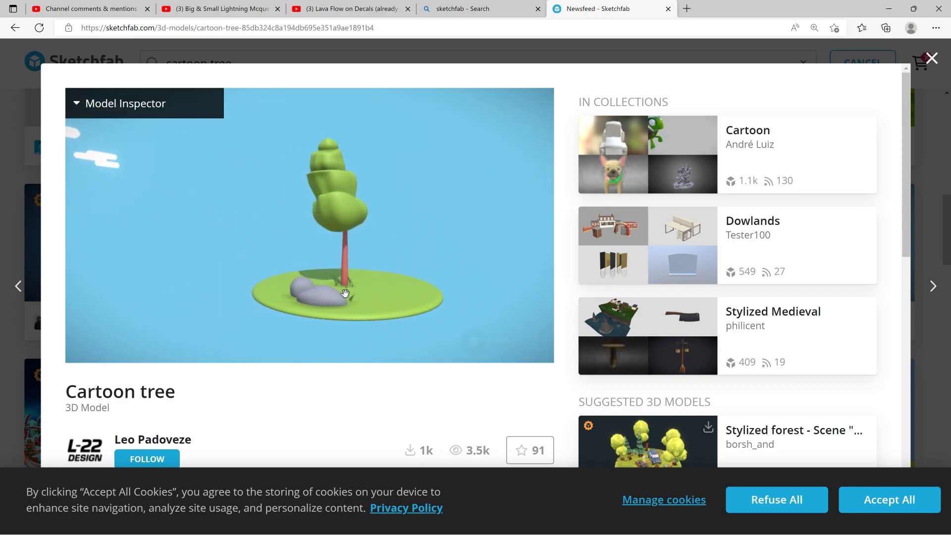
pyautogui.moveTo(432, 281)
pyautogui.mouseDown()
pyautogui.moveTo(241, 290)
pyautogui.moveTo(435, 280)
pyautogui.moveTo(248, 197)
pyautogui.mouseUp()
pyautogui.click(76, 105)
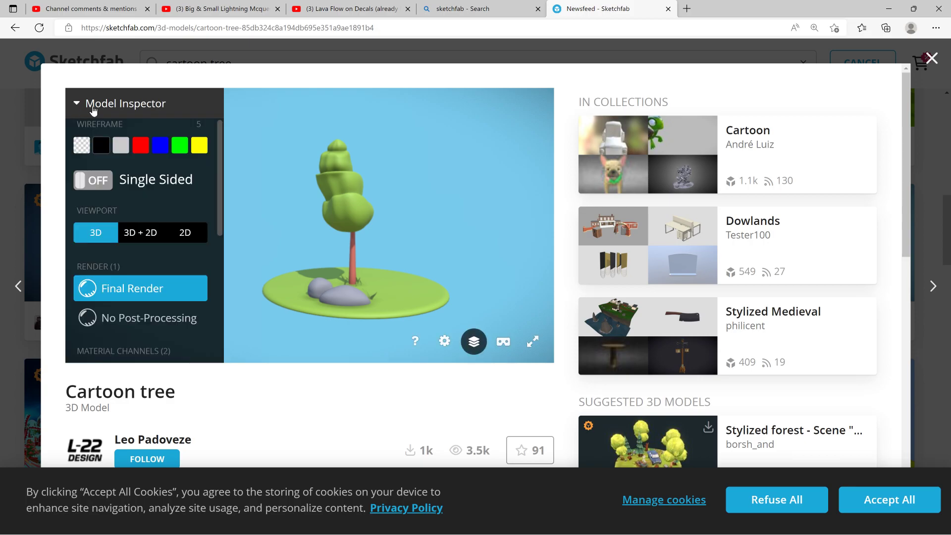
# Close the Cartoon tree preview and scroll down the results to the Stylized tree stump card.
pyautogui.click(934, 58)
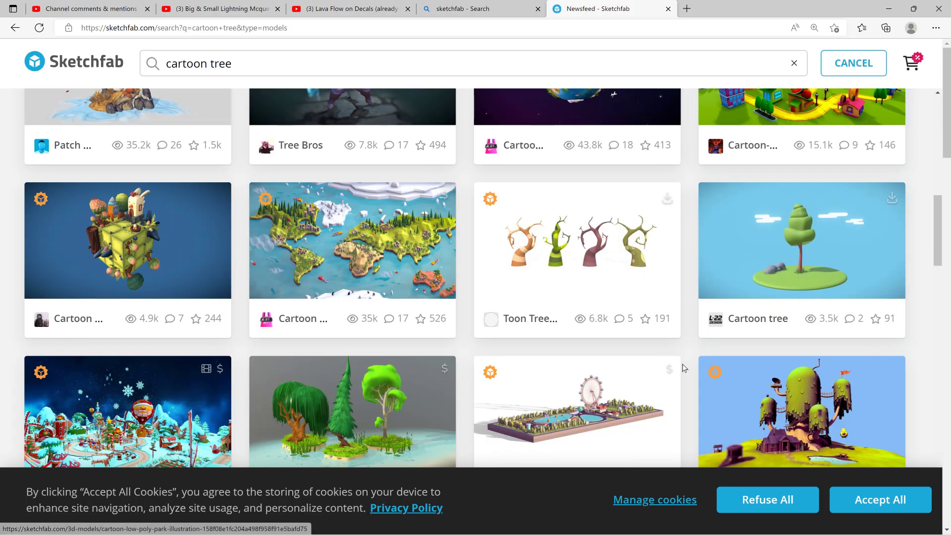
pyautogui.scroll(-10, 685, 370)
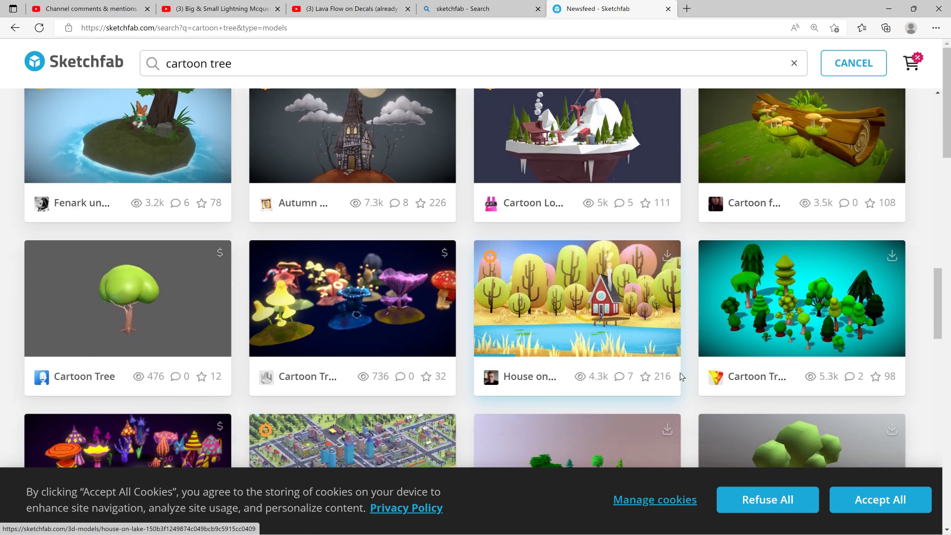
pyautogui.scroll(-10, 682, 376)
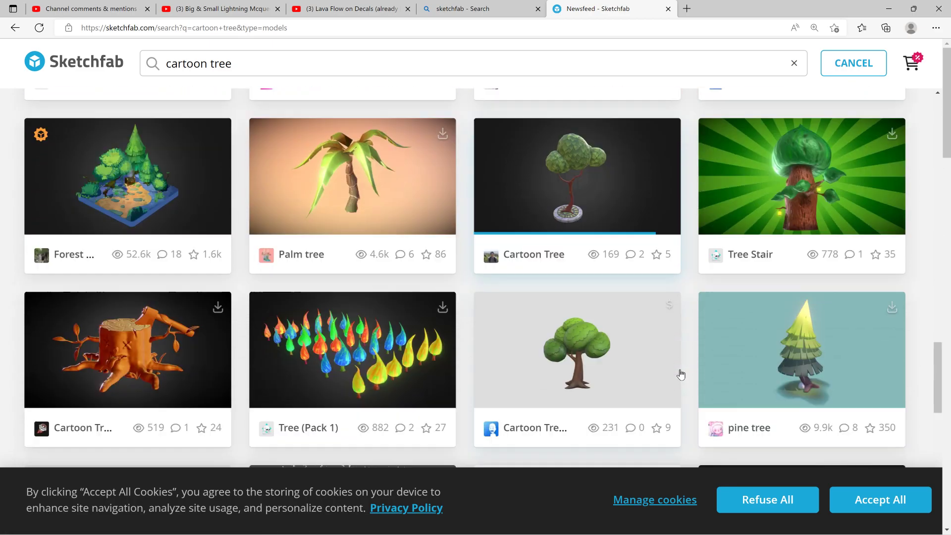
pyautogui.scroll(-2, 681, 373)
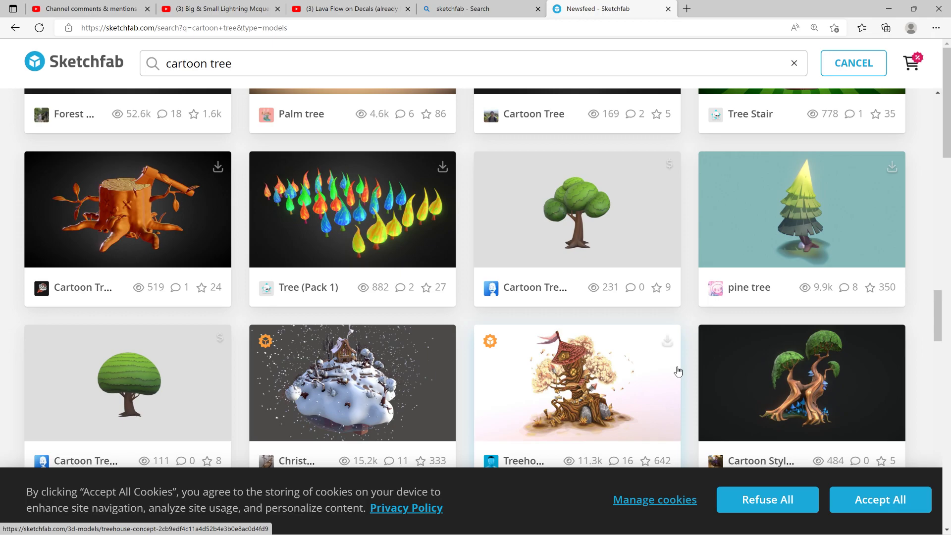
pyautogui.scroll(-6, 678, 372)
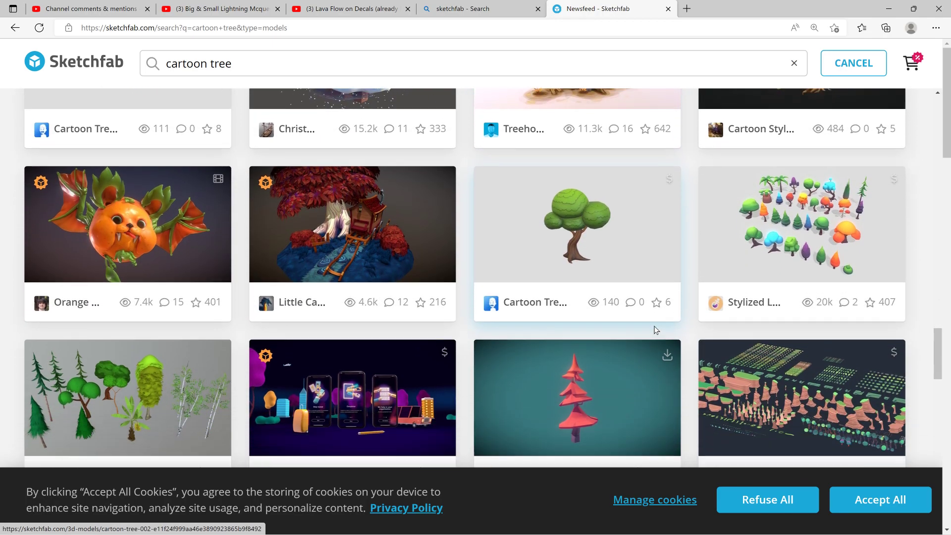
pyautogui.scroll(-1, 655, 330)
pyautogui.scroll(-5, 633, 344)
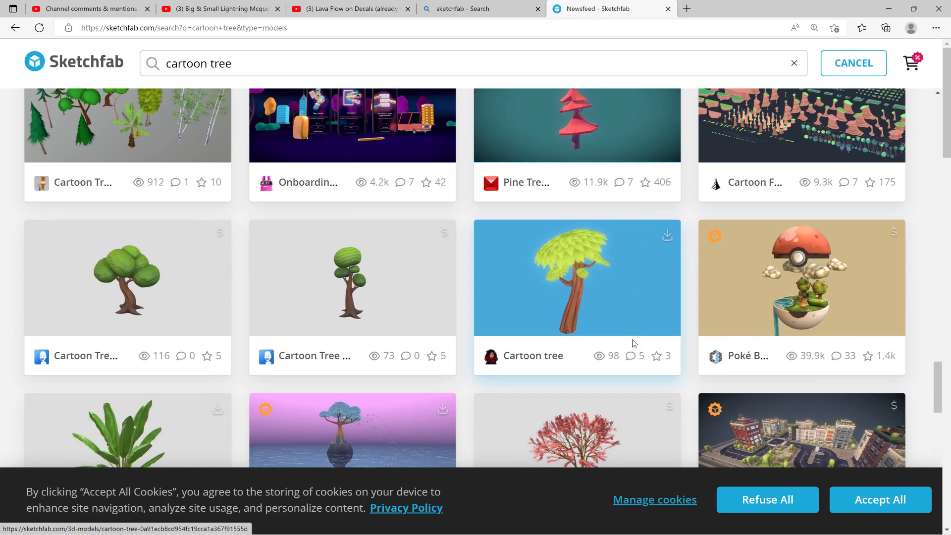
pyautogui.scroll(-3, 619, 317)
pyautogui.scroll(-1, 611, 307)
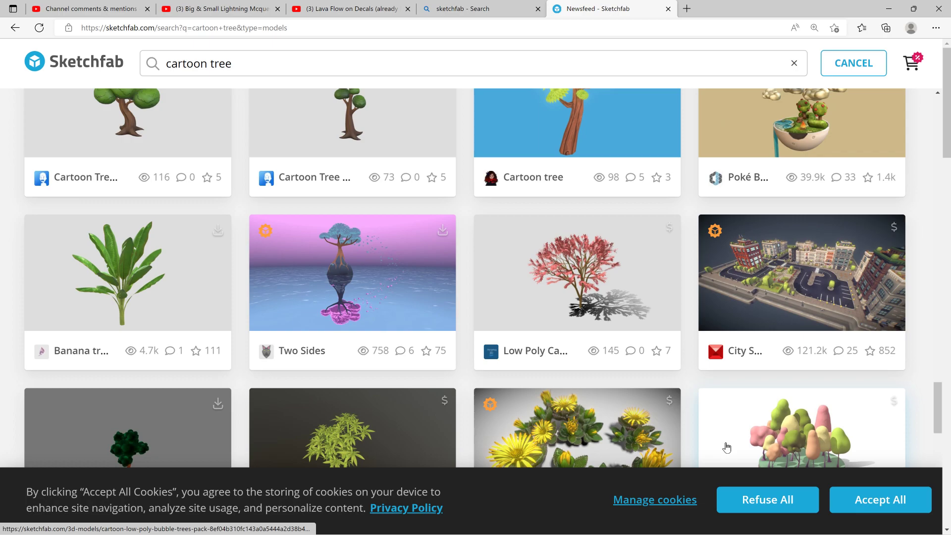
pyautogui.scroll(-2, 718, 406)
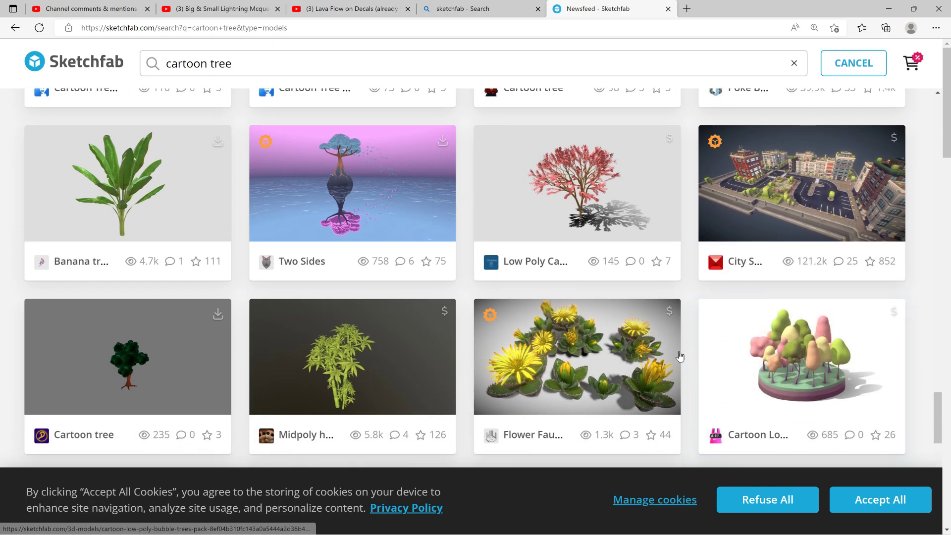
pyautogui.scroll(-7, 644, 350)
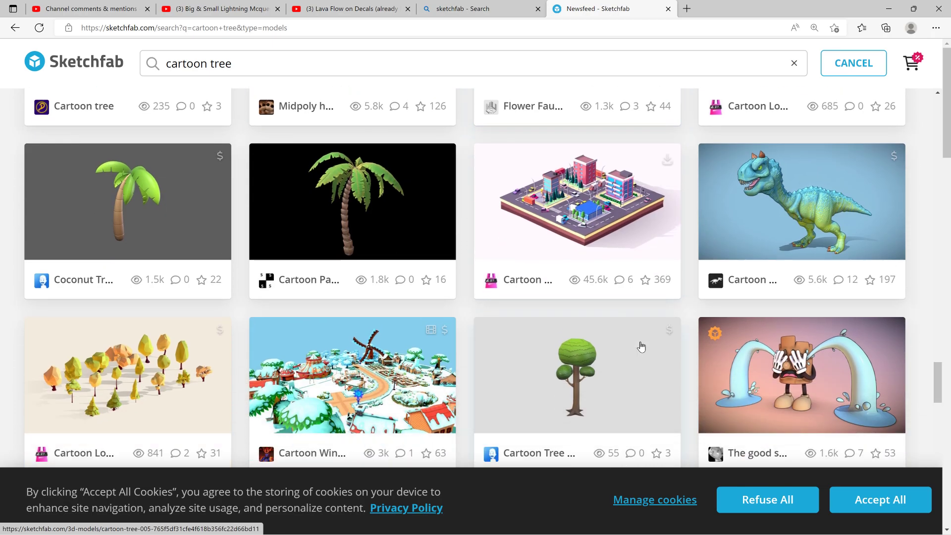
pyautogui.scroll(-5, 624, 341)
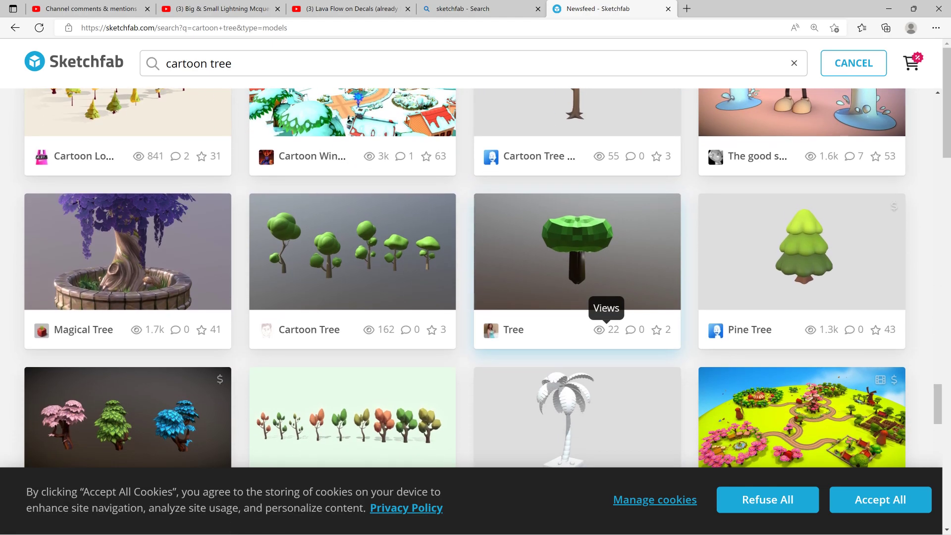
pyautogui.scroll(-3, 395, 278)
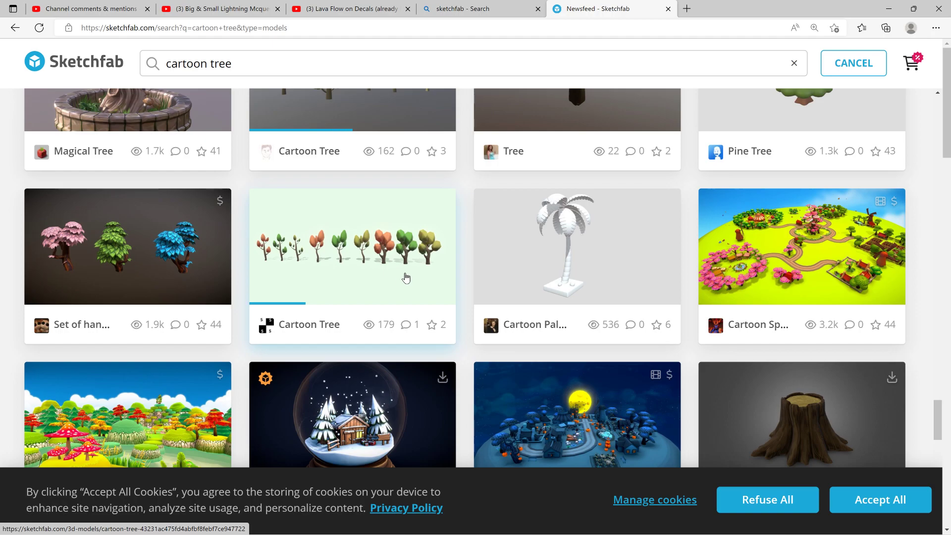
pyautogui.scroll(-3, 406, 278)
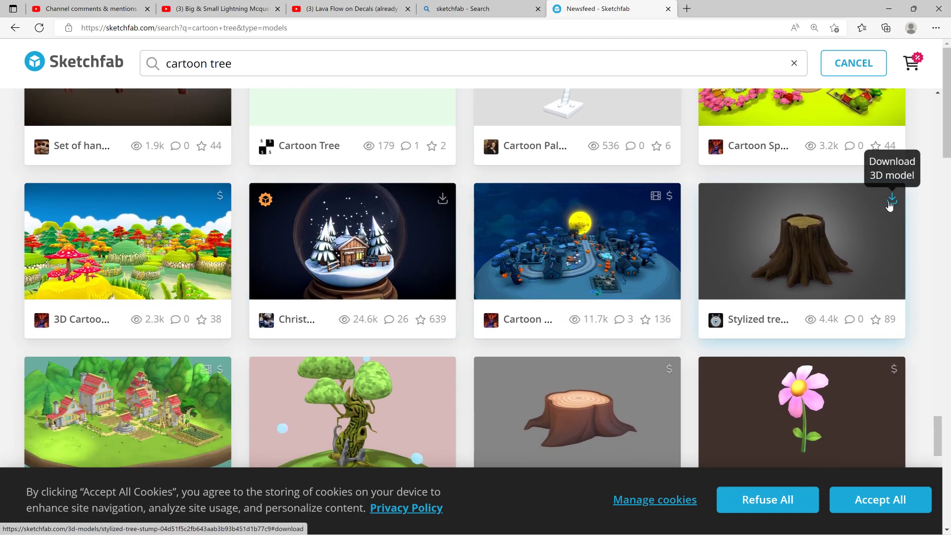
# Download the Stylized tree stump in Original format (obj) and close the download dialog.
pyautogui.click(891, 199)
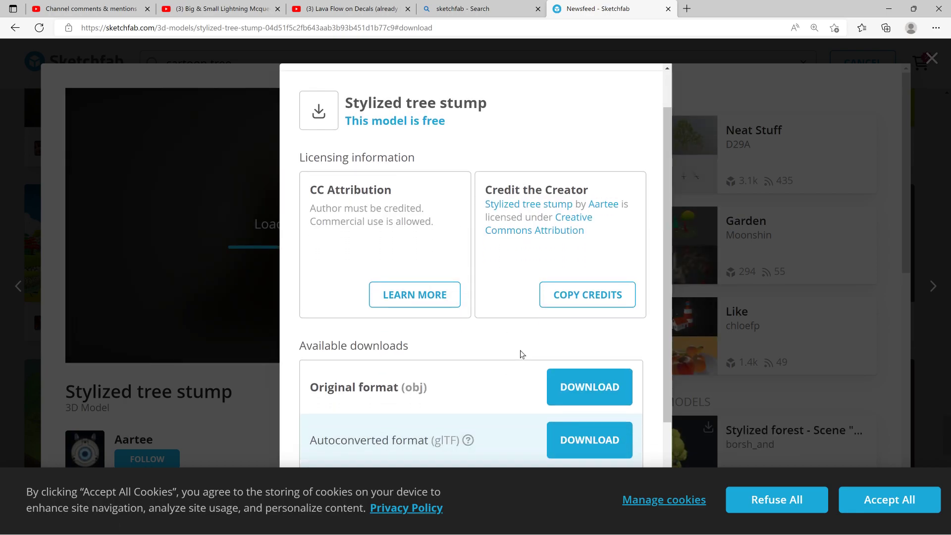
pyautogui.scroll(-1, 520, 354)
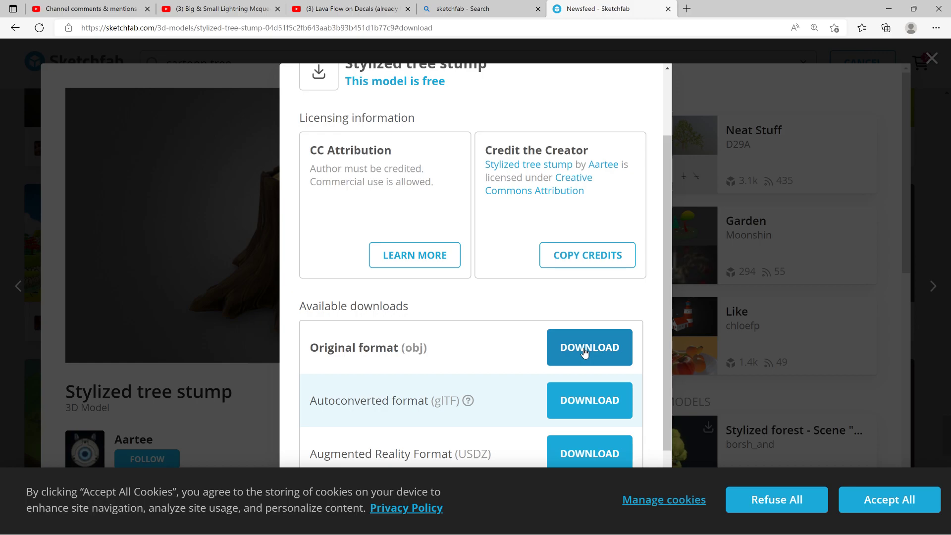
pyautogui.click(584, 351)
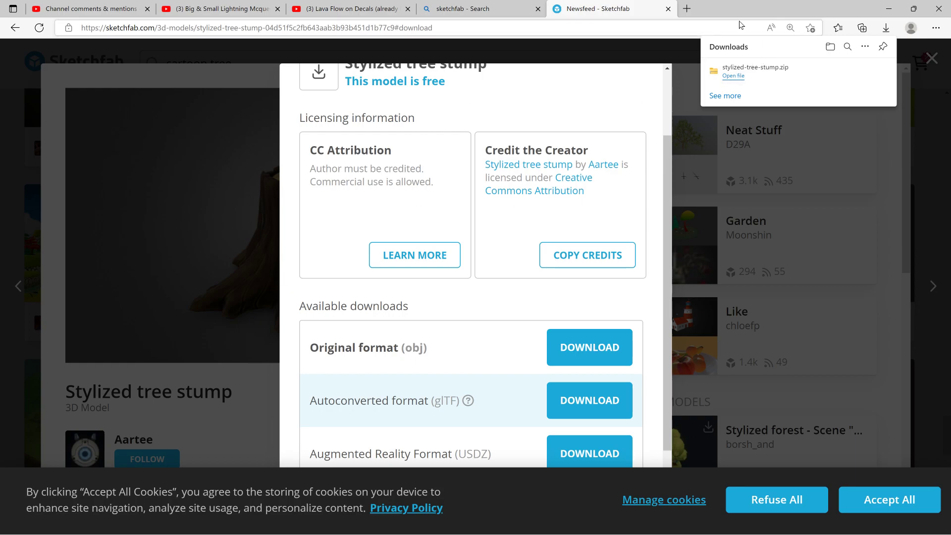
pyautogui.click(934, 59)
# Close the stump preview and return to the Sketchfab cartoon tree results tab.
pyautogui.click(931, 61)
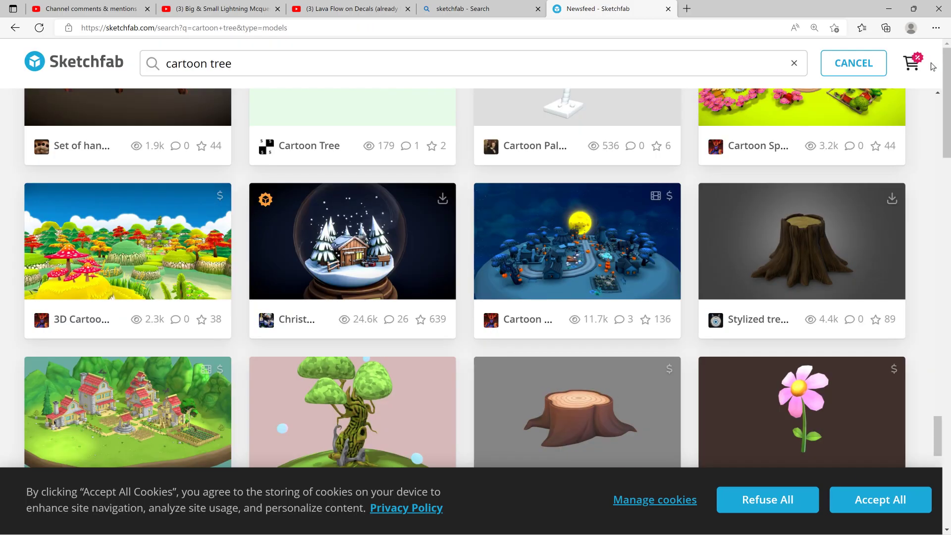
pyautogui.click(497, 9)
pyautogui.click(349, 9)
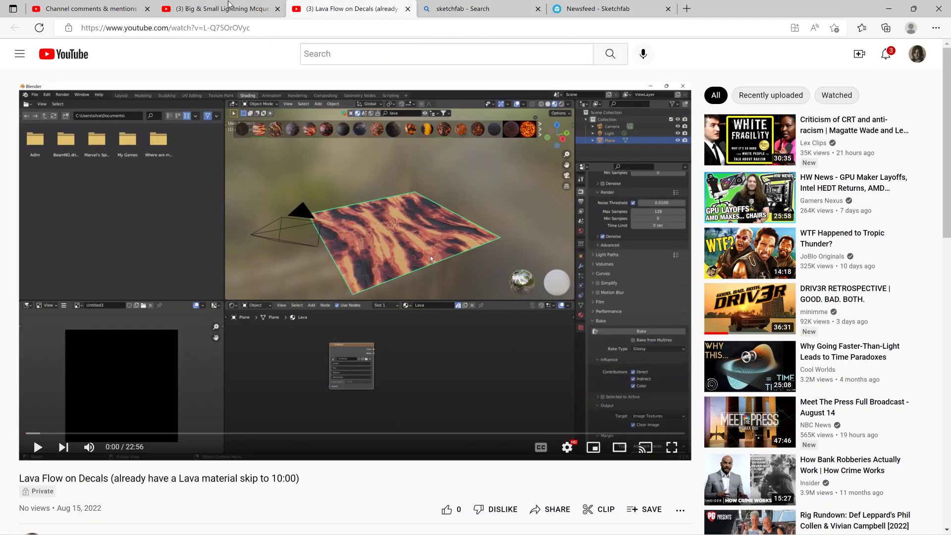
pyautogui.click(207, 6)
pyautogui.click(614, 9)
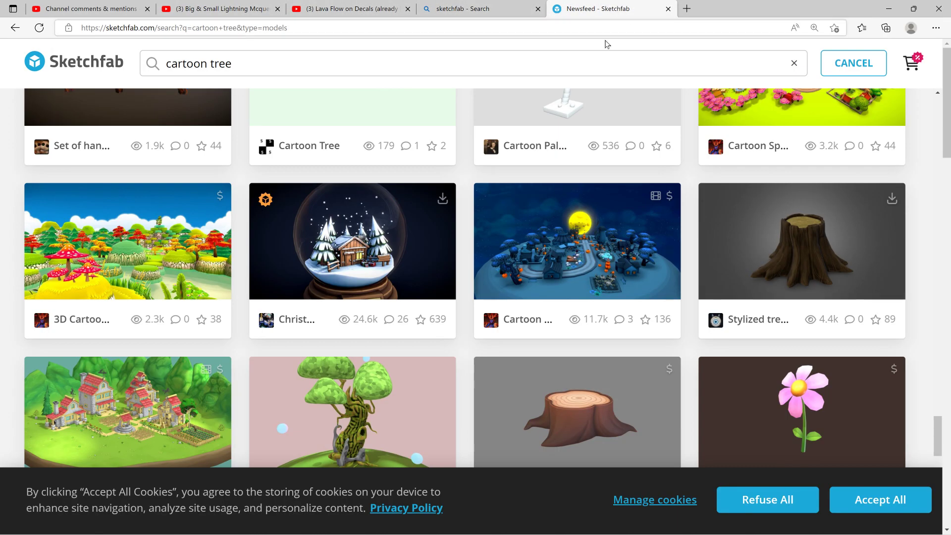
# Scroll through the results to the tree stump models, then minimize the browser.
pyautogui.scroll(5, 252, 81)
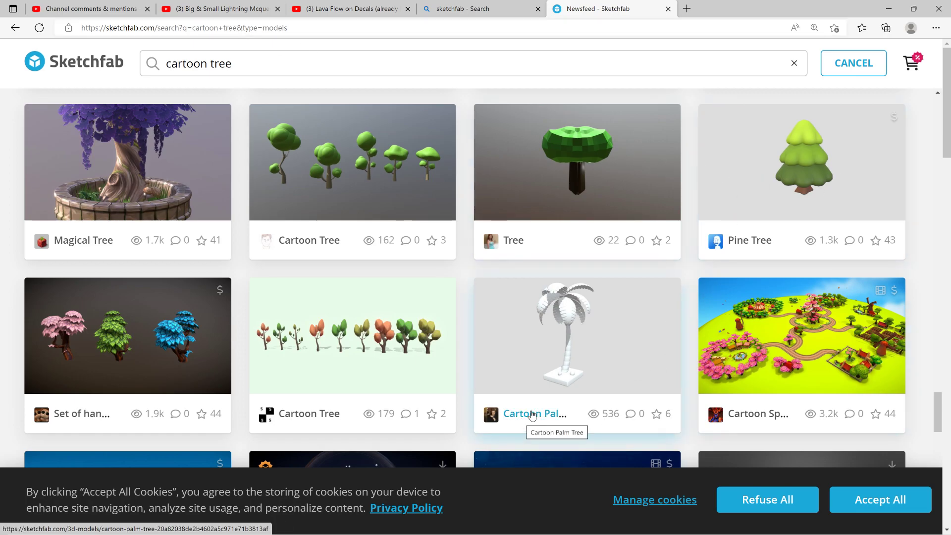
pyautogui.scroll(-6, 599, 334)
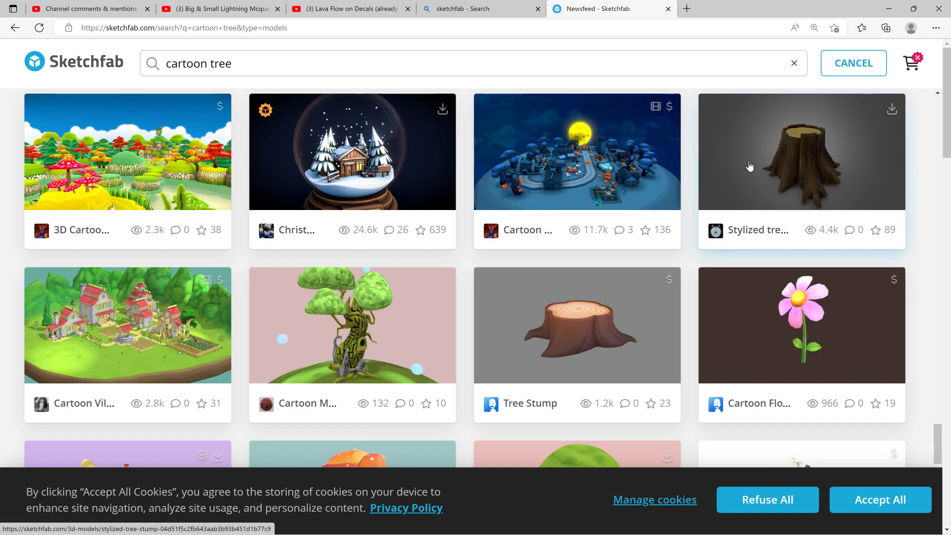
pyautogui.scroll(-3, 891, 191)
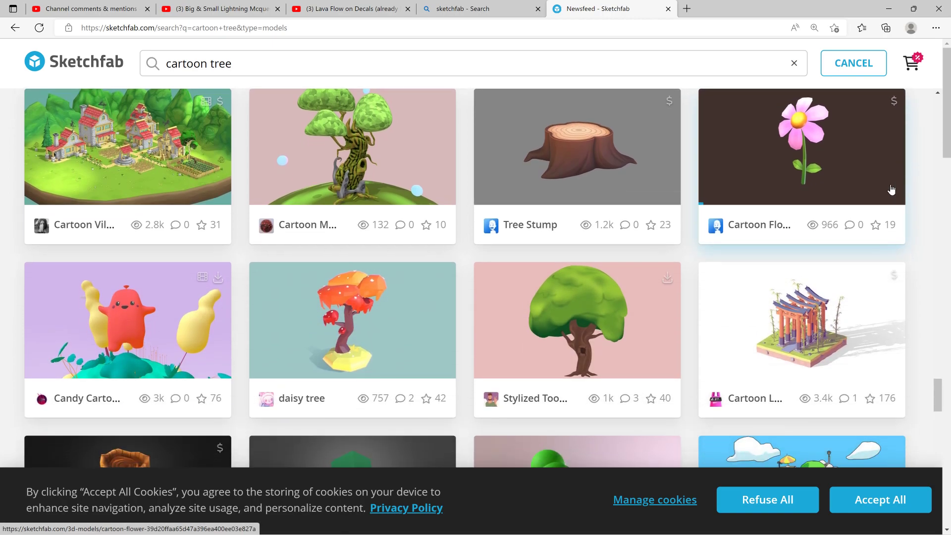
pyautogui.scroll(3, 891, 190)
pyautogui.click(890, 10)
# Minimize GIMP and the folder window, bring Blender forward and close its Preferences.
pyautogui.click(897, 9)
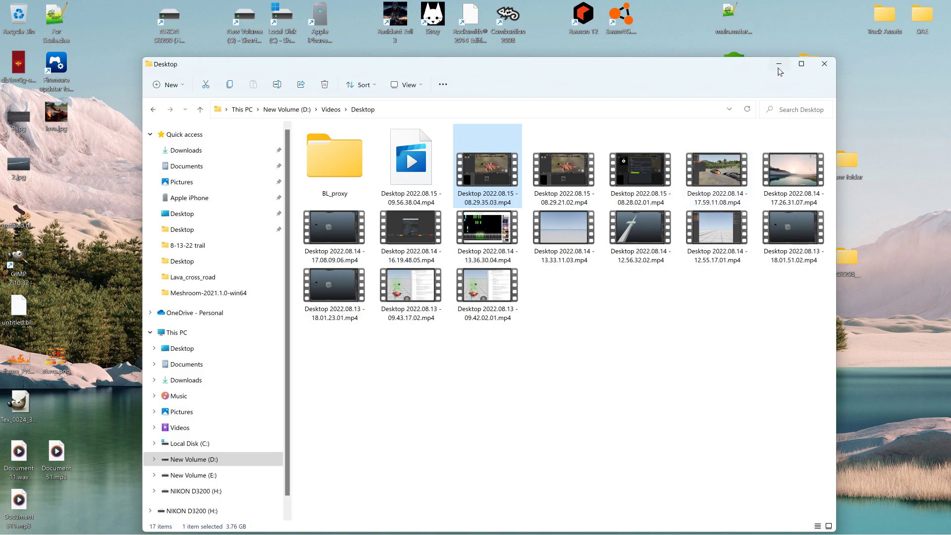
pyautogui.click(778, 68)
pyautogui.click(589, 525)
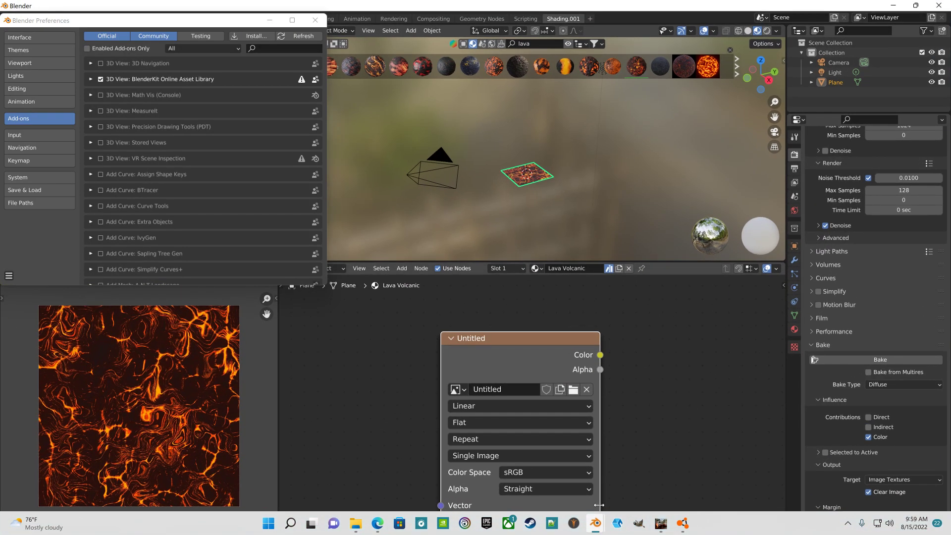
pyautogui.click(318, 23)
# Start a new General scene without saving and delete the default camera, cube and light.
pyautogui.click(22, 17)
pyautogui.moveTo(25, 28)
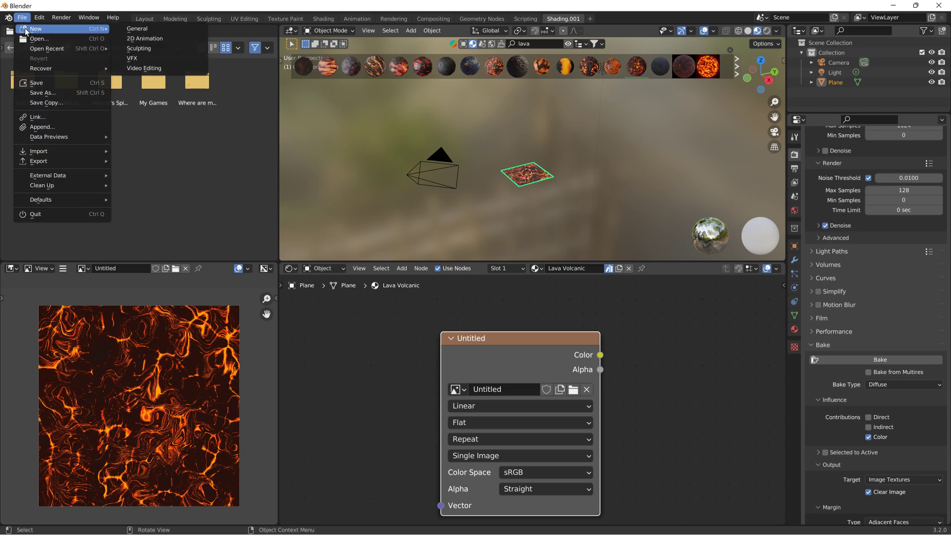
pyautogui.click(124, 28)
pyautogui.click(512, 290)
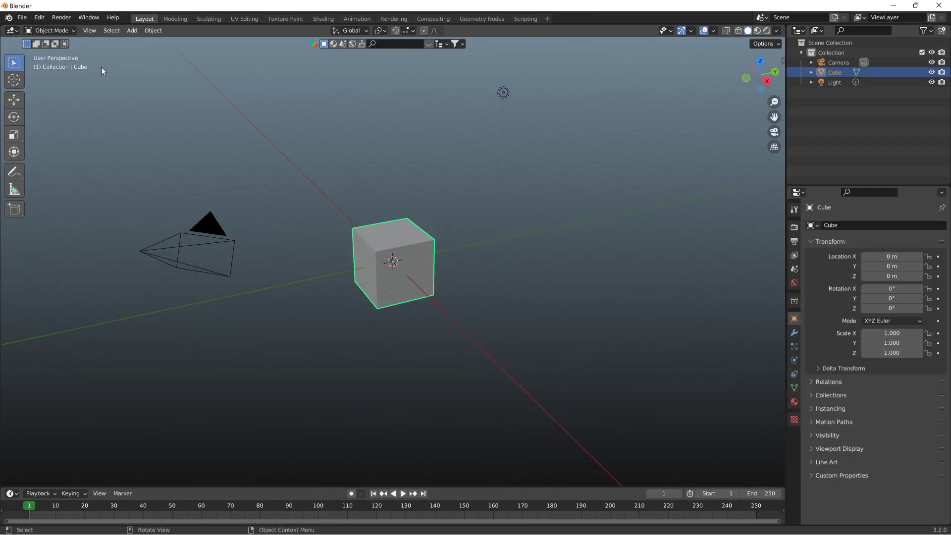
pyautogui.moveTo(198, 376); pyautogui.dragTo(619, 77)
pyautogui.press('Delete')
pyautogui.click(22, 17)
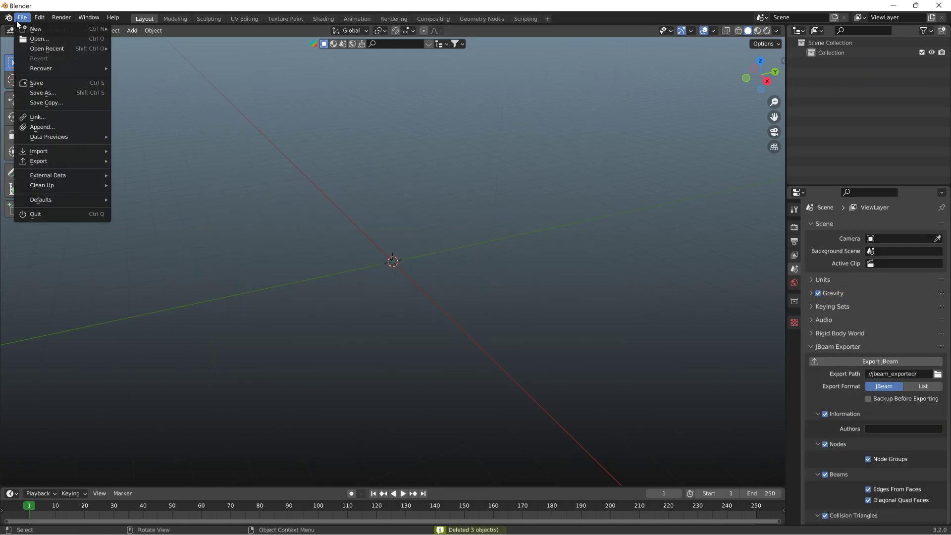
pyautogui.moveTo(54, 151)
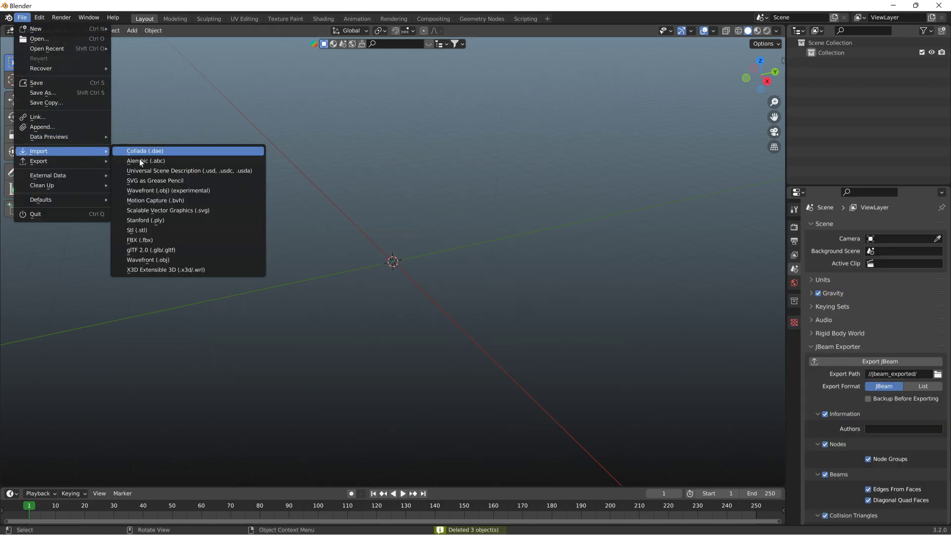
pyautogui.click(177, 260)
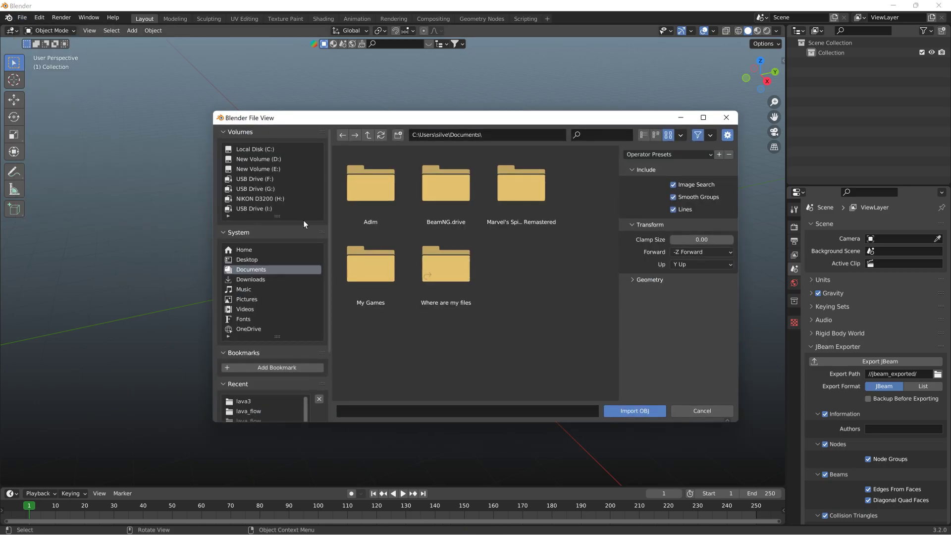
pyautogui.click(248, 261)
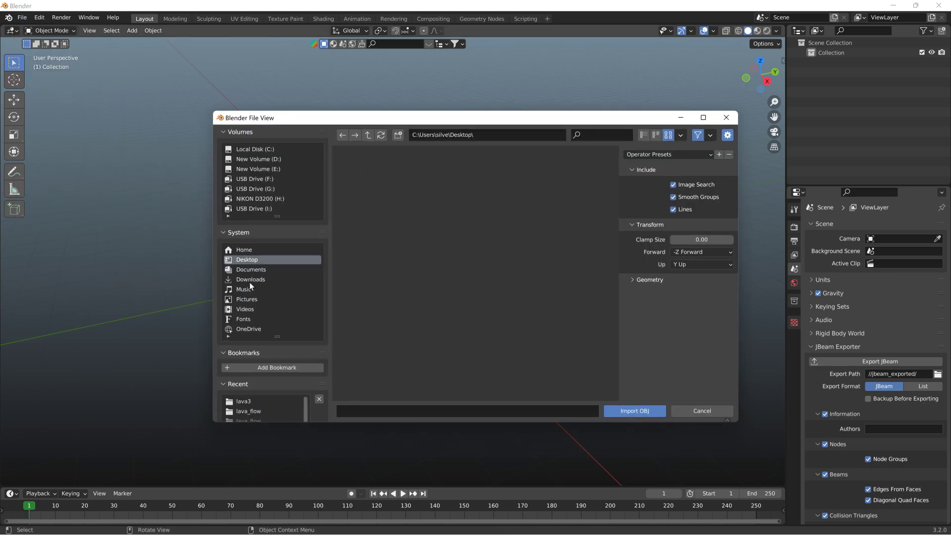
pyautogui.click(254, 279)
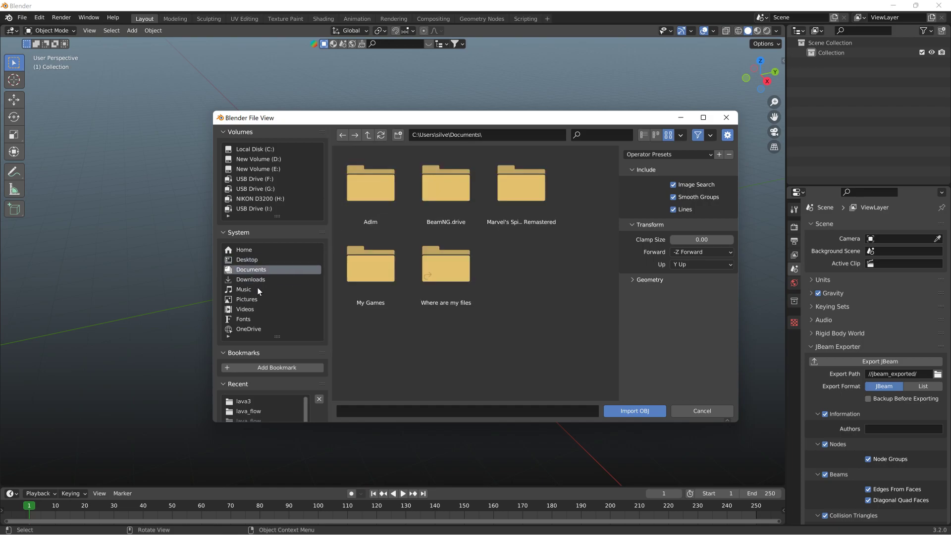
pyautogui.click(260, 279)
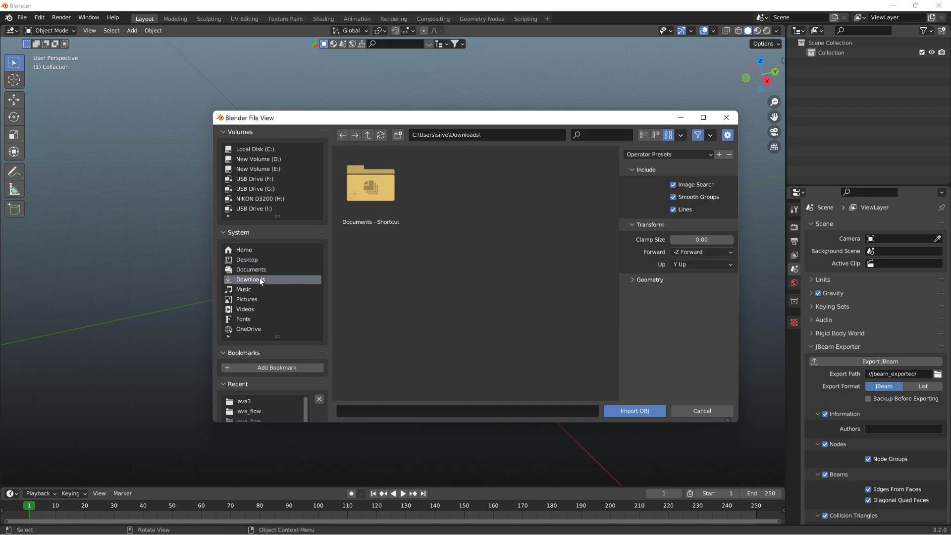
pyautogui.doubleClick(354, 191)
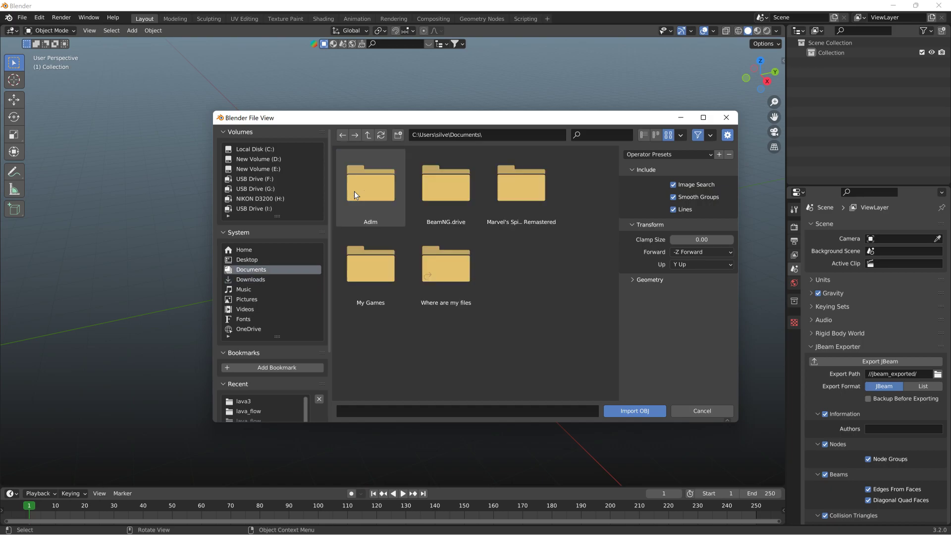
pyautogui.click(726, 118)
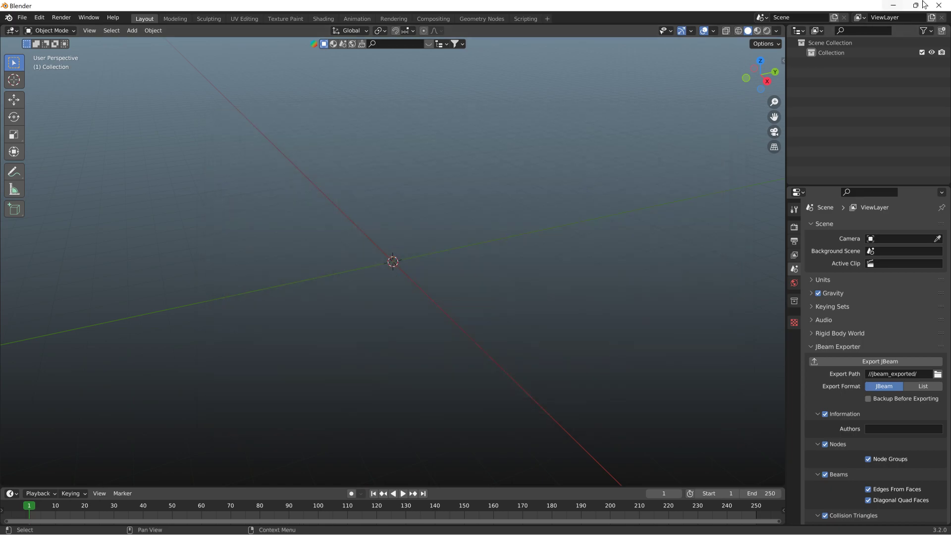
# Extract stylized-tree-stump.zip in Downloads into a stylized-tree-stump folder.
pyautogui.click(893, 5)
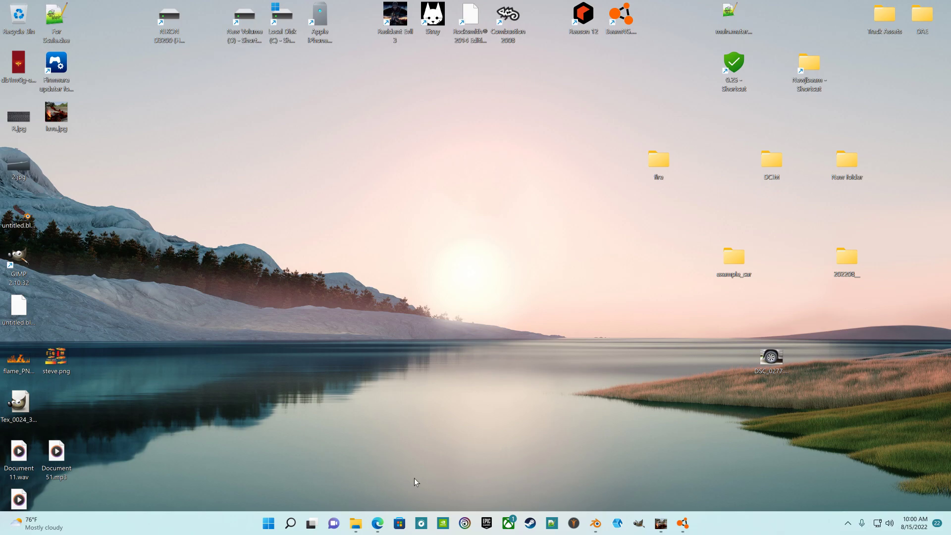
pyautogui.click(355, 523)
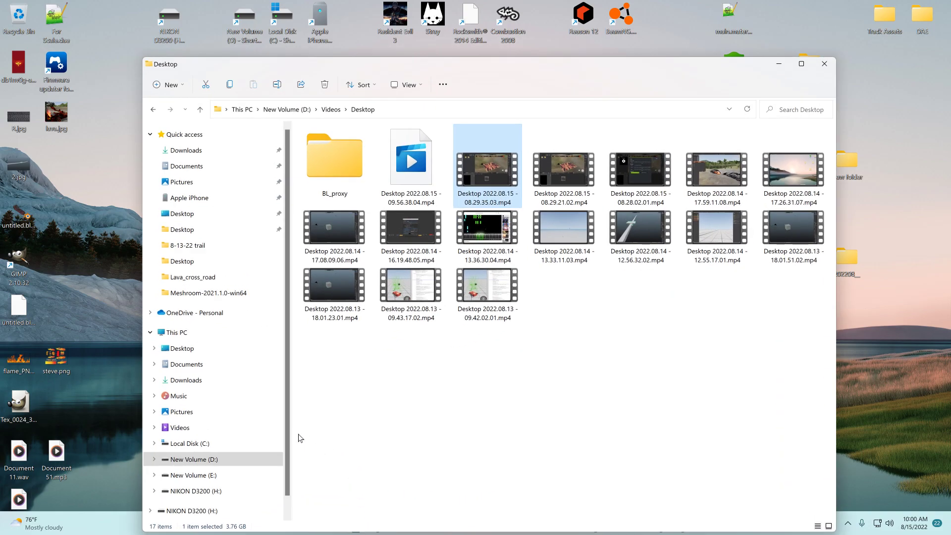
pyautogui.click(188, 381)
pyautogui.click(329, 158)
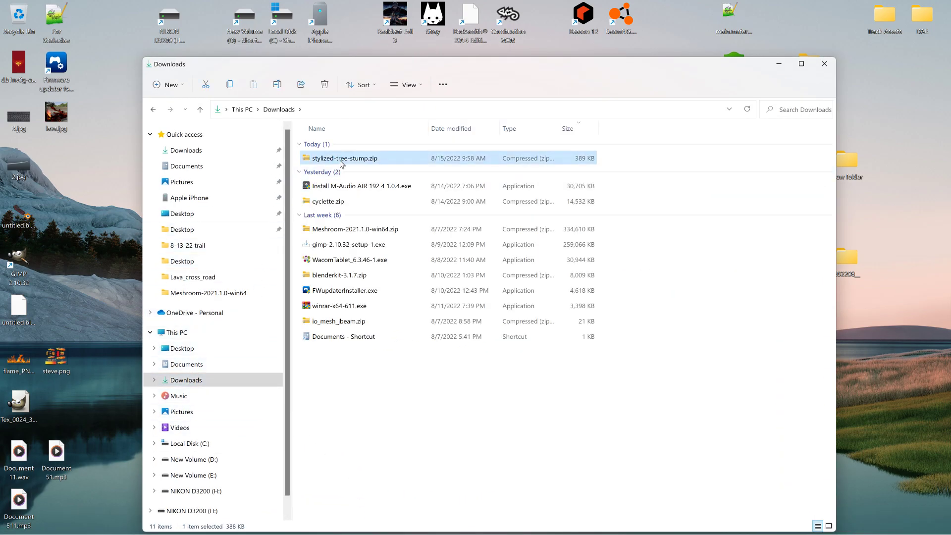
pyautogui.rightClick(341, 162)
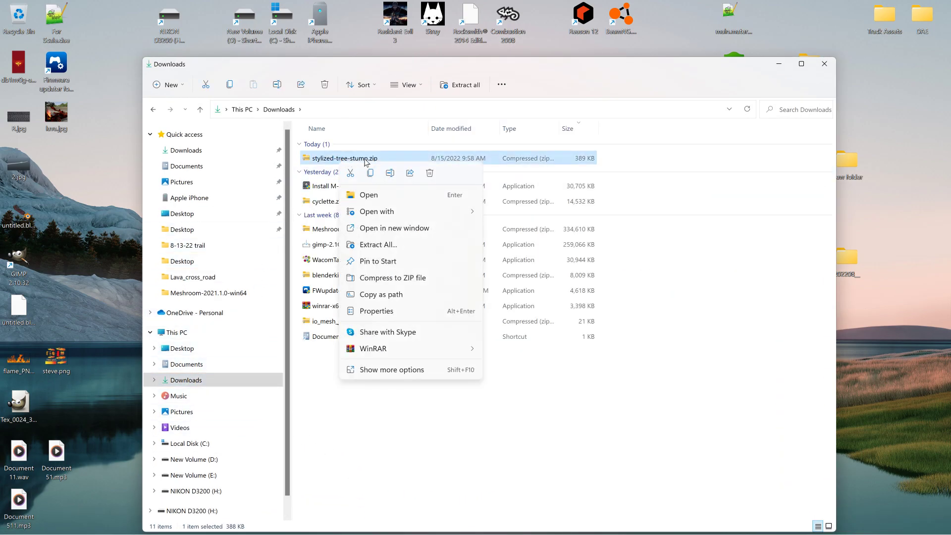
pyautogui.click(383, 246)
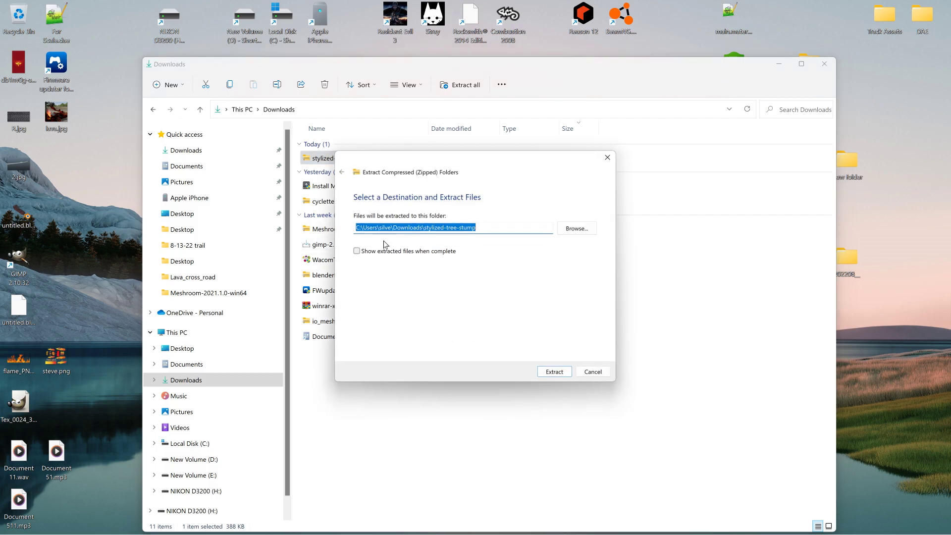
pyautogui.click(548, 379)
# Look through the extracted textures folder, then open the source folder and select model.obj.
pyautogui.click(349, 185)
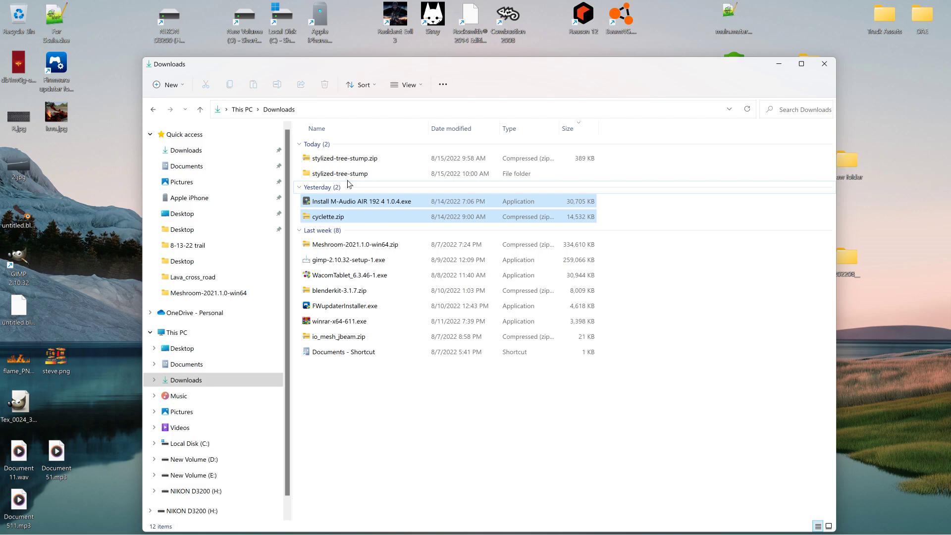
pyautogui.doubleClick(350, 174)
pyautogui.doubleClick(325, 161)
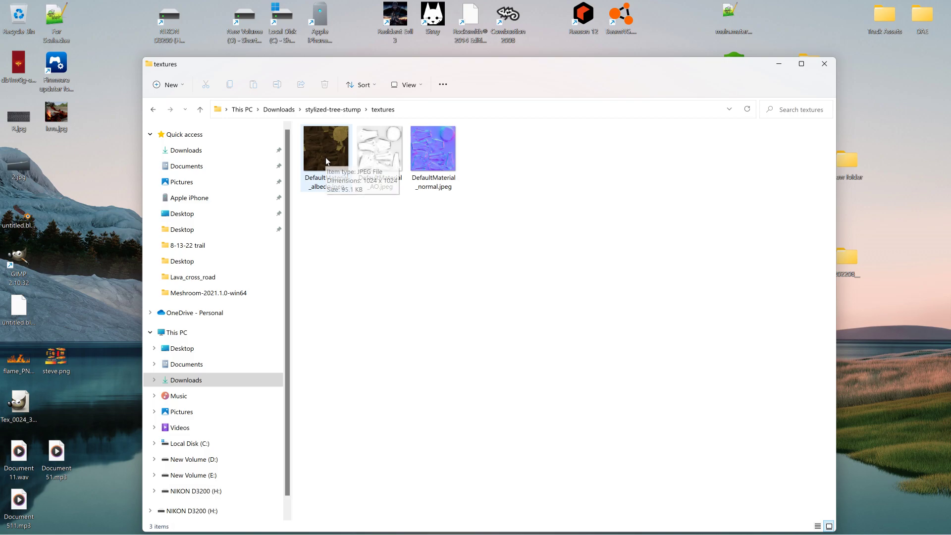
pyautogui.click(326, 158)
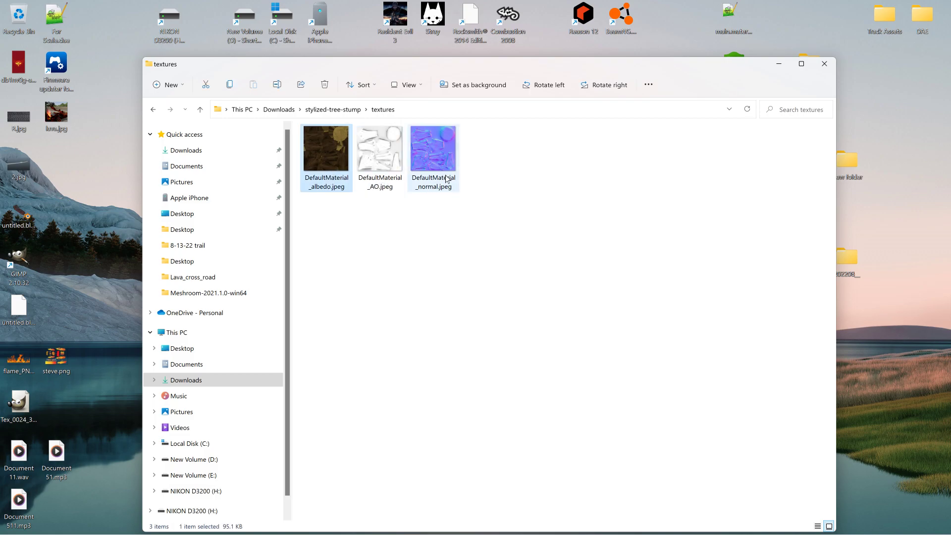
pyautogui.click(327, 110)
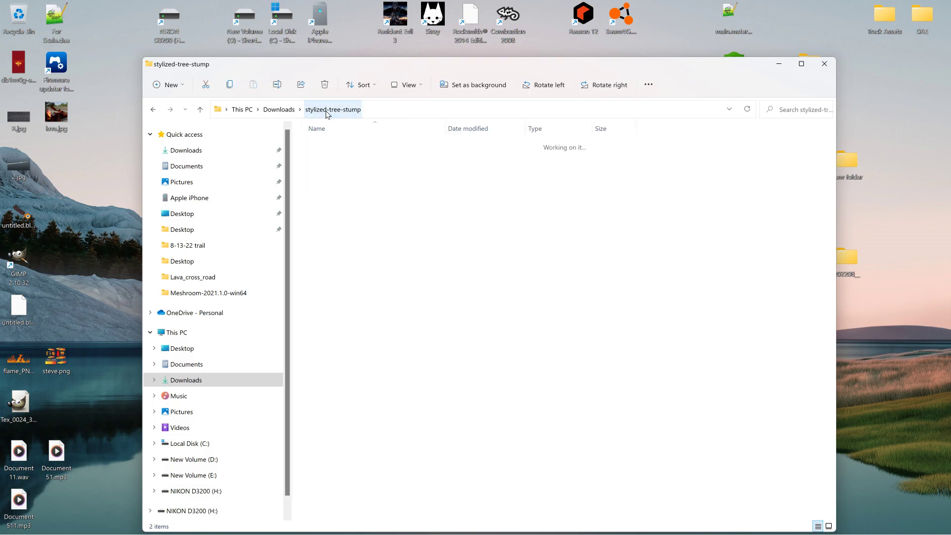
pyautogui.doubleClick(327, 145)
pyautogui.click(327, 147)
pyautogui.moveTo(525, 533)
pyautogui.click(680, 526)
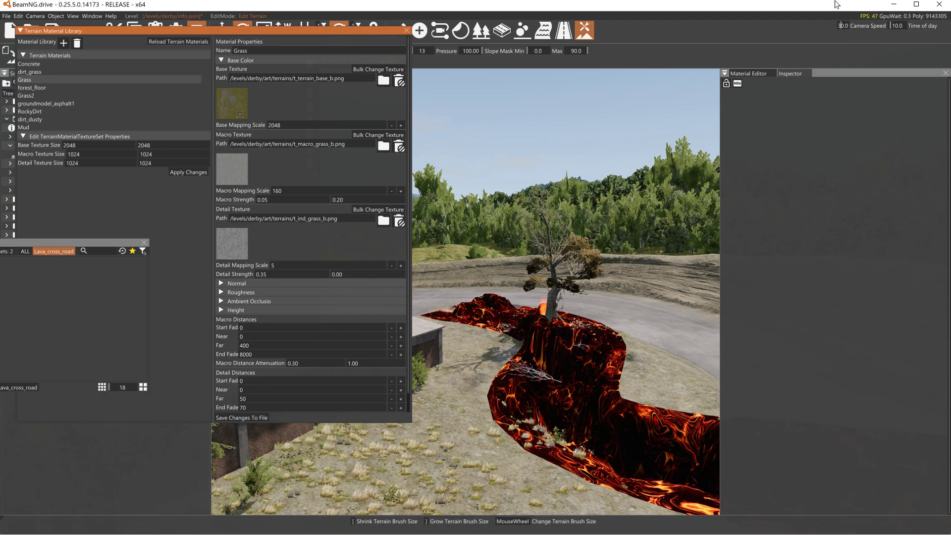
pyautogui.hotkey('alt', 'Tab')
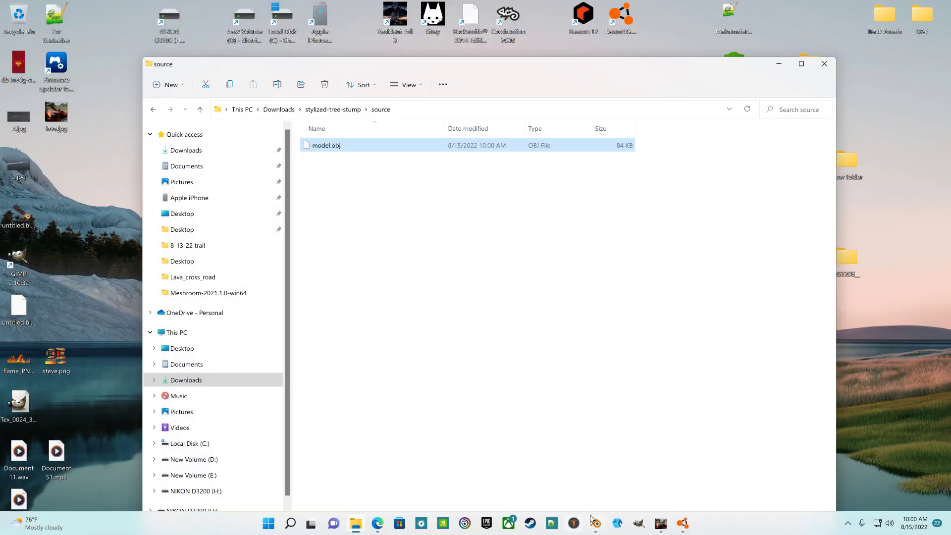
# In Blender, start a Wavefront OBJ import and browse to the Downloads folder.
pyautogui.click(594, 523)
pyautogui.click(23, 17)
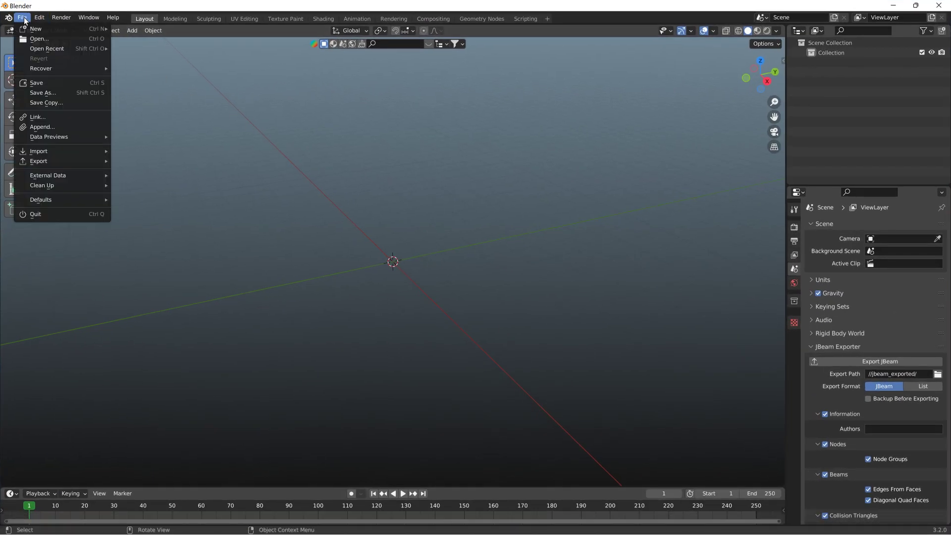
pyautogui.moveTo(90, 151)
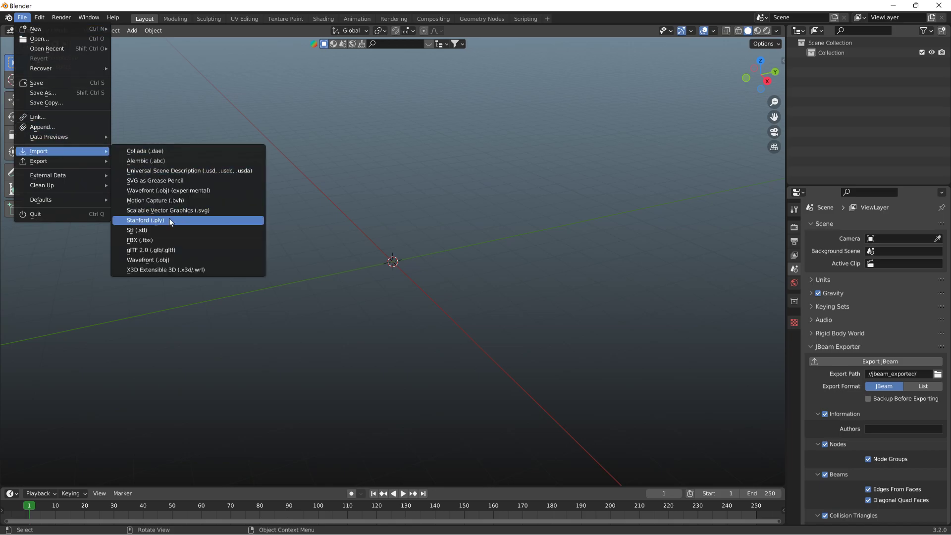
pyautogui.click(171, 258)
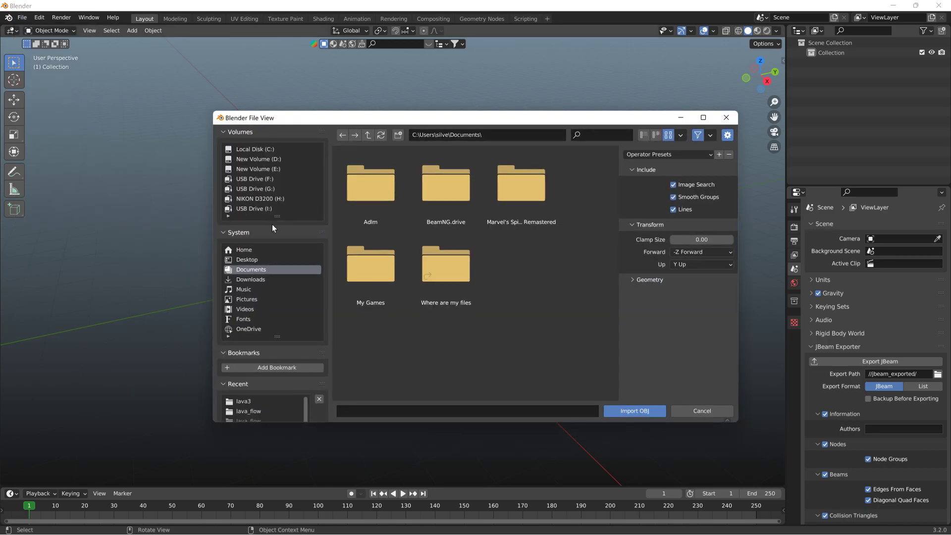
pyautogui.click(250, 254)
pyautogui.click(248, 259)
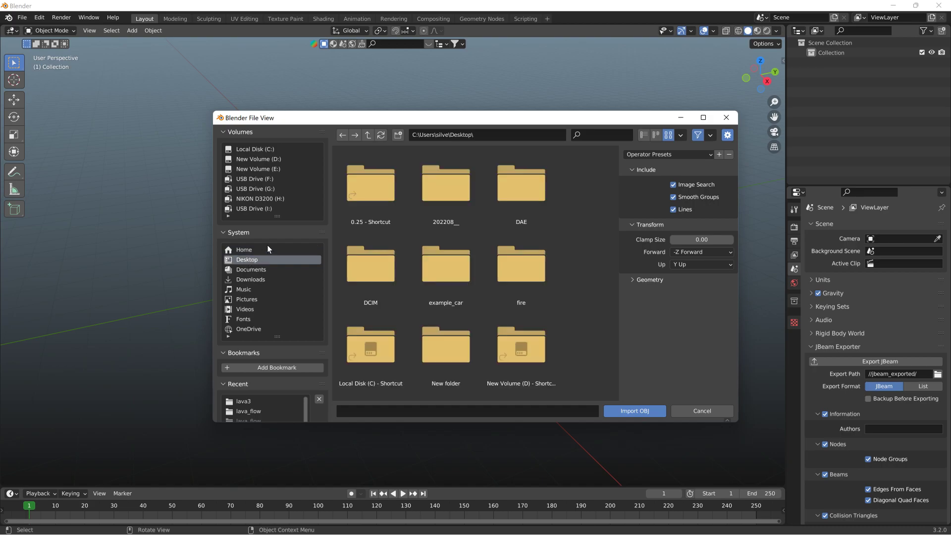
pyautogui.click(244, 279)
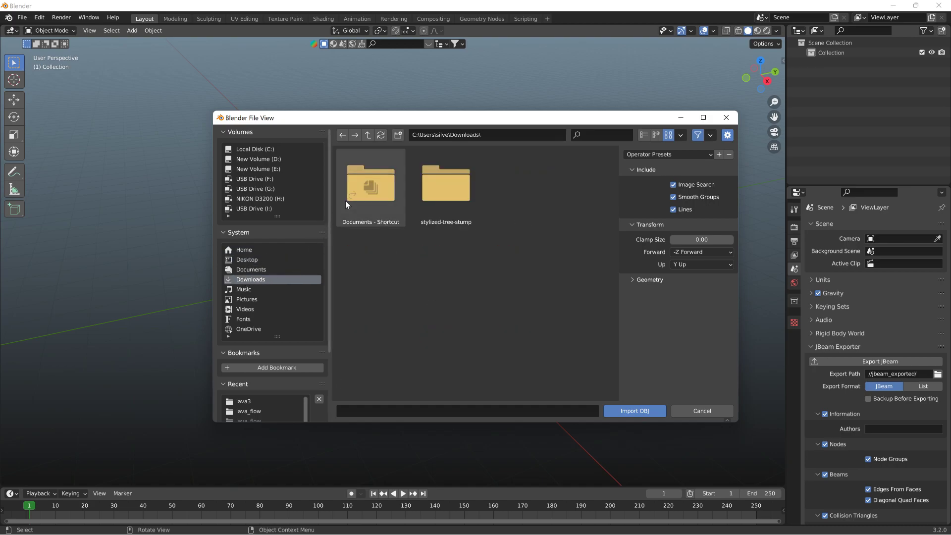
# Import model.obj from stylized-tree-stump\source and orbit around the imported stump.
pyautogui.doubleClick(446, 186)
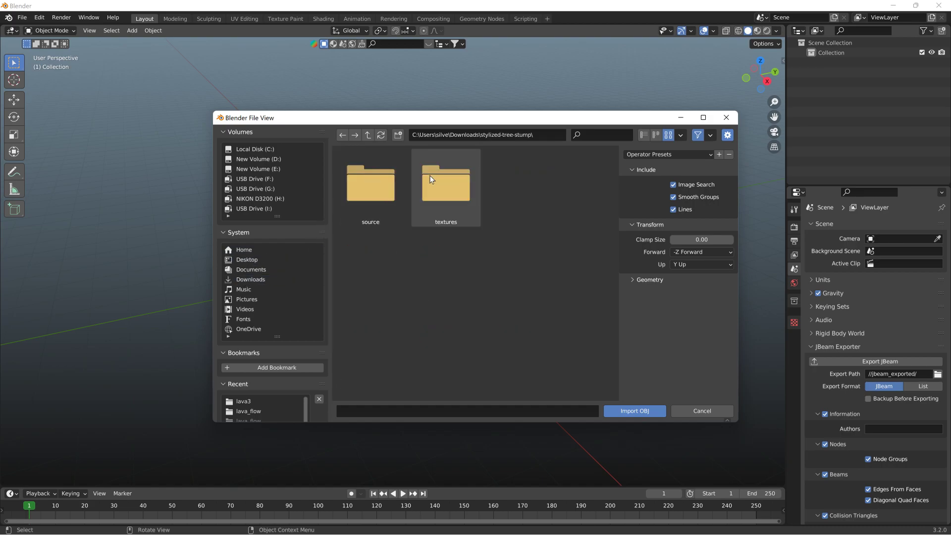
pyautogui.click(385, 180)
pyautogui.doubleClick(385, 180)
pyautogui.click(377, 194)
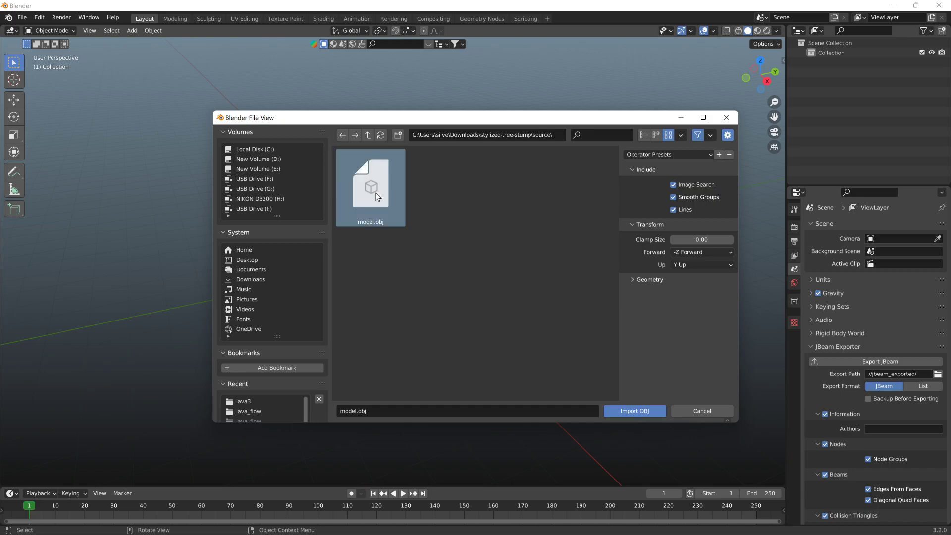
pyautogui.click(637, 411)
pyautogui.scroll(3, 487, 275)
pyautogui.moveTo(485, 276); pyautogui.dragTo(751, 82, button='middle')
# Switch to Material Preview and raise the stump to 0.53031 m on Z.
pyautogui.click(757, 31)
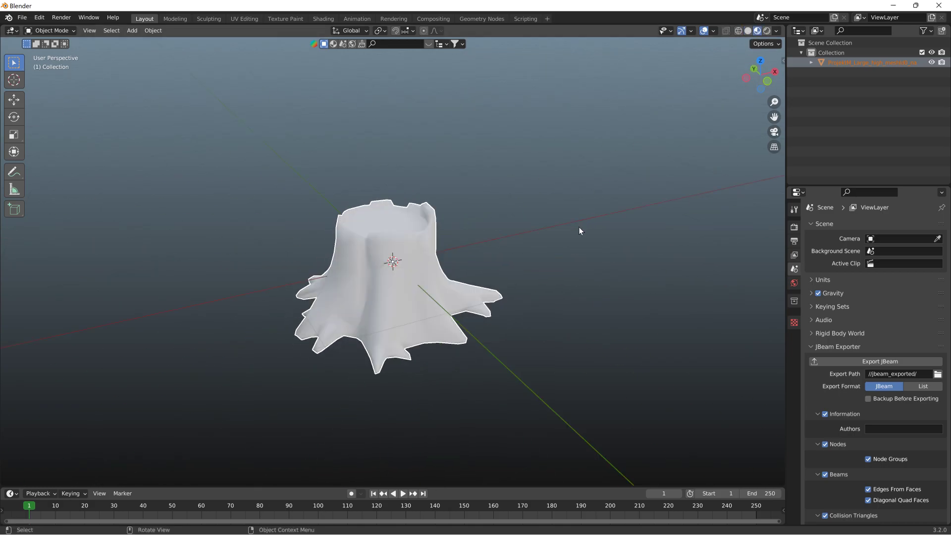
pyautogui.moveTo(578, 228); pyautogui.dragTo(498, 219, button='middle')
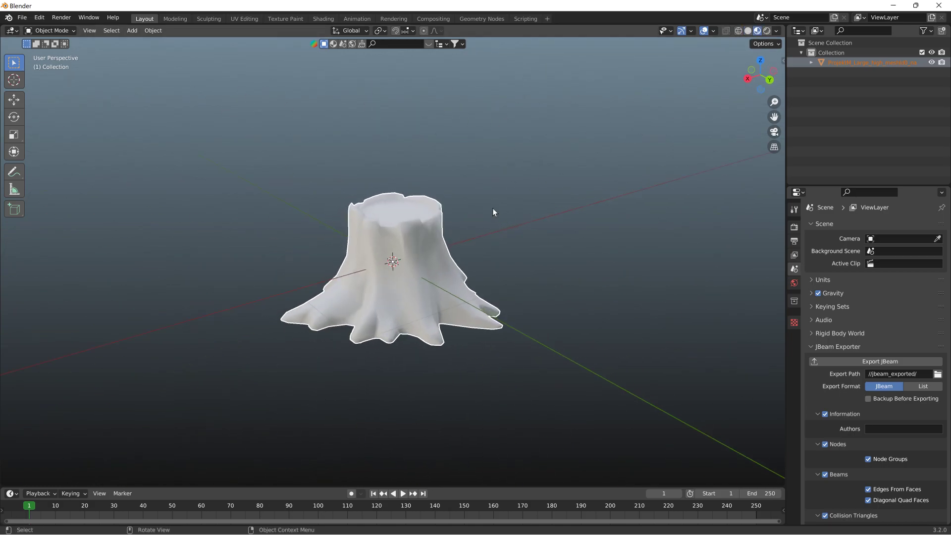
pyautogui.click(415, 213)
pyautogui.press('g')
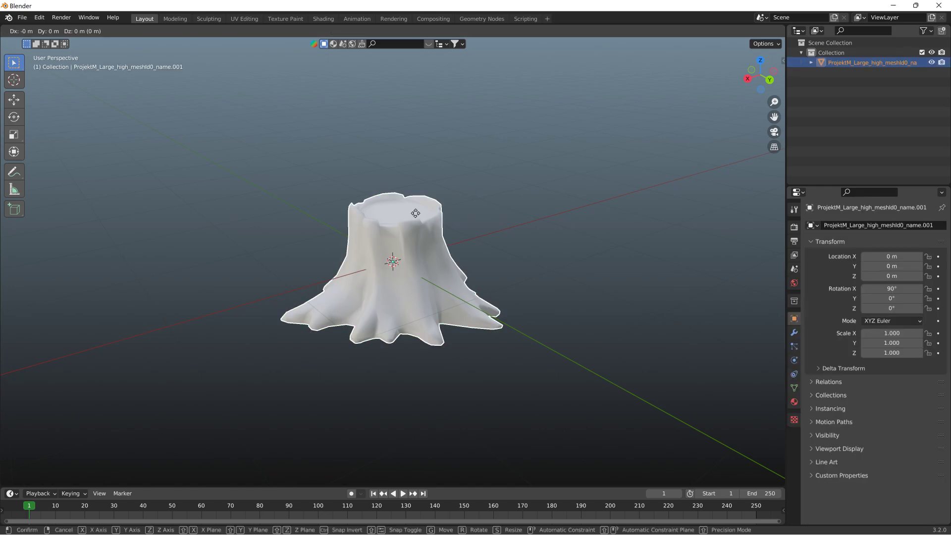
pyautogui.press('z')
pyautogui.click(512, 195)
pyautogui.moveTo(512, 195); pyautogui.dragTo(470, 238, button='middle')
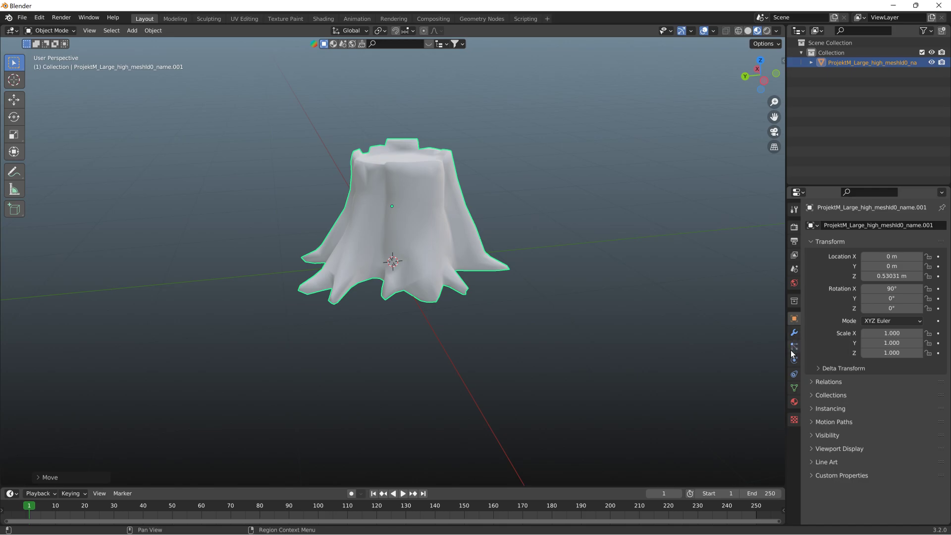
# Show the Material properties and select the stump's Default OBJ material in the outliner.
pyautogui.click(794, 402)
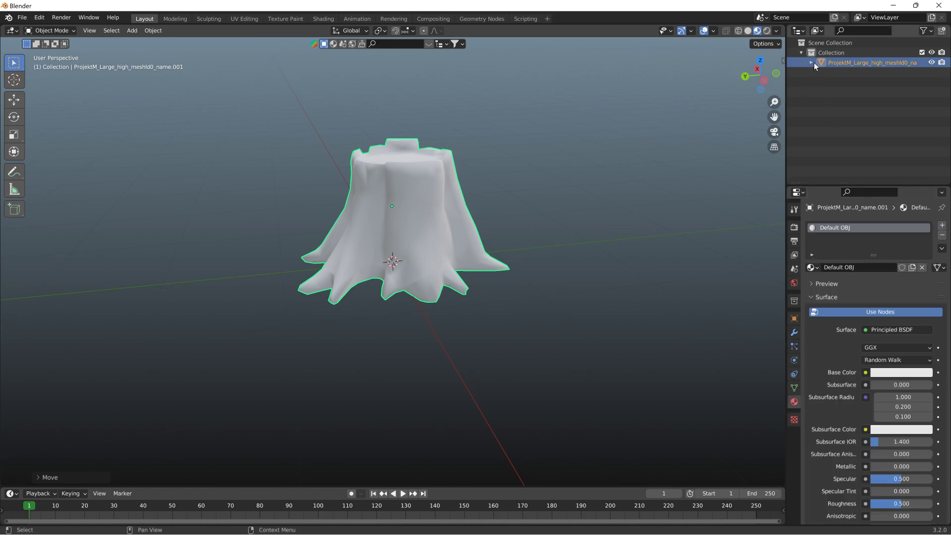
pyautogui.click(811, 62)
pyautogui.click(820, 72)
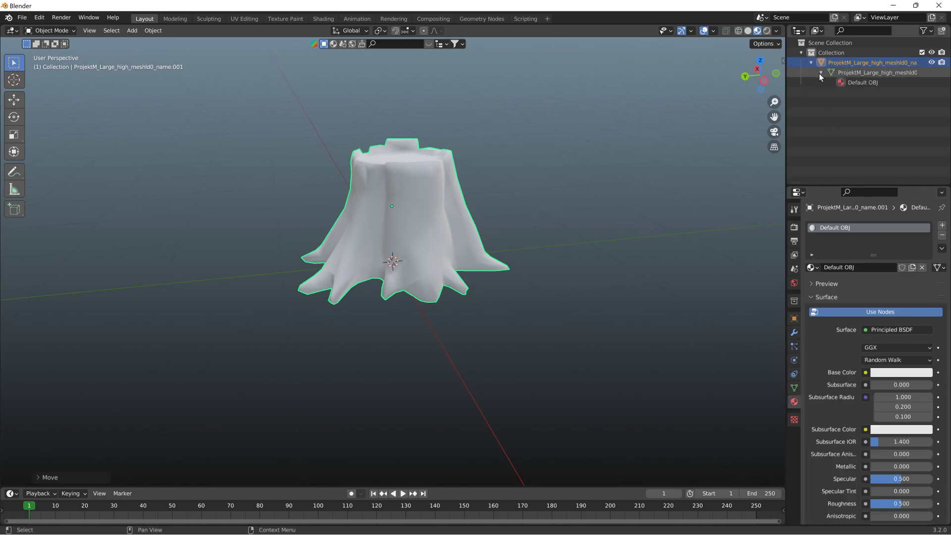
pyautogui.click(860, 83)
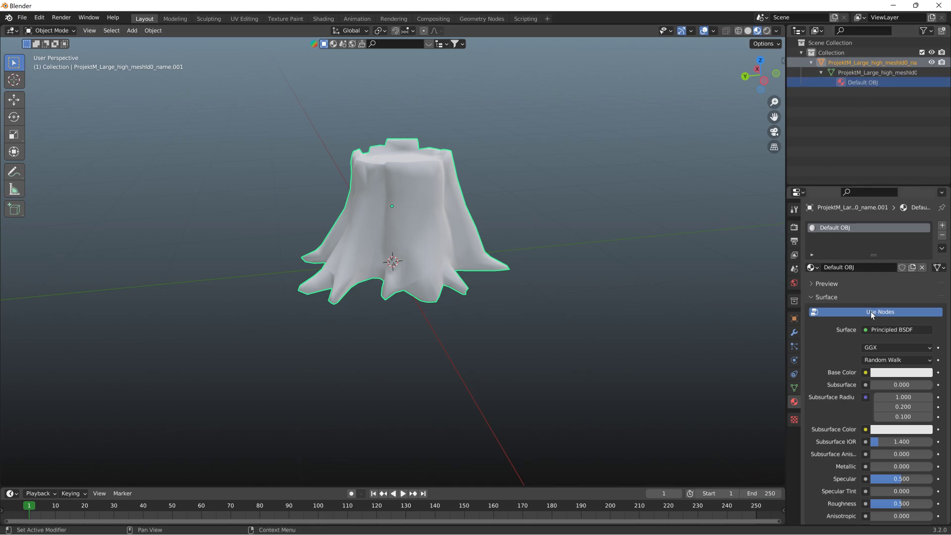
# Rename the Default OBJ material to cartoon_tree.
pyautogui.click(869, 267)
pyautogui.hotkey('shift', 'Right')
pyautogui.hotkey('shift', 'Right')
pyautogui.hotkey('shift', 'Right')
pyautogui.hotkey('shift', 'Right')
pyautogui.hotkey('shift', 'Right')
pyautogui.hotkey('shift', 'Right')
pyautogui.hotkey('shift', 'Right')
pyautogui.hotkey('shift', 'Right')
pyautogui.hotkey('shift', 'Right')
pyautogui.hotkey('shift', 'Left')
pyautogui.hotkey('shift', 'Left')
pyautogui.hotkey('shift', 'Left')
pyautogui.hotkey('shift', 'Left')
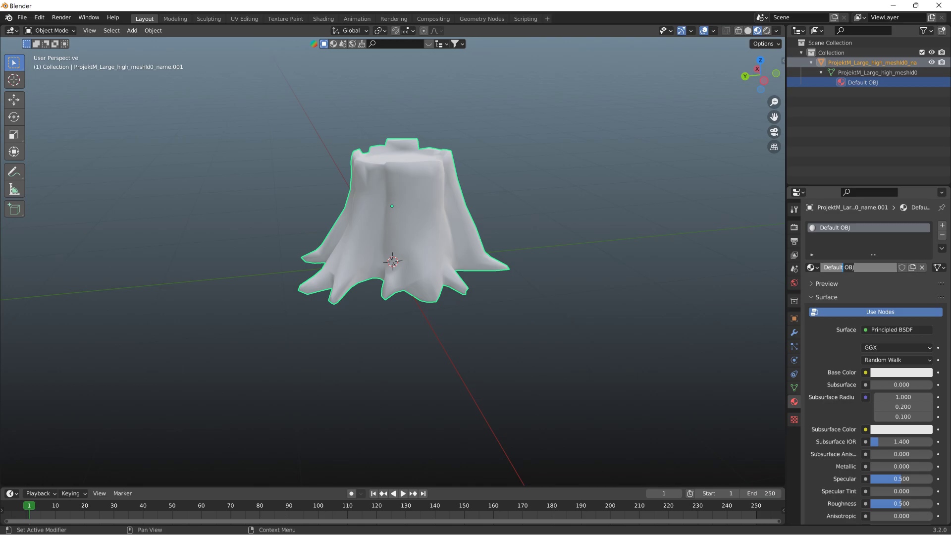
pyautogui.press('Home')
pyautogui.hotkey('ctrl', 'a')
pyautogui.write('c')
pyautogui.write('artoon_tree')
pyautogui.press('Return')
pyautogui.click(865, 384)
pyautogui.press('Escape')
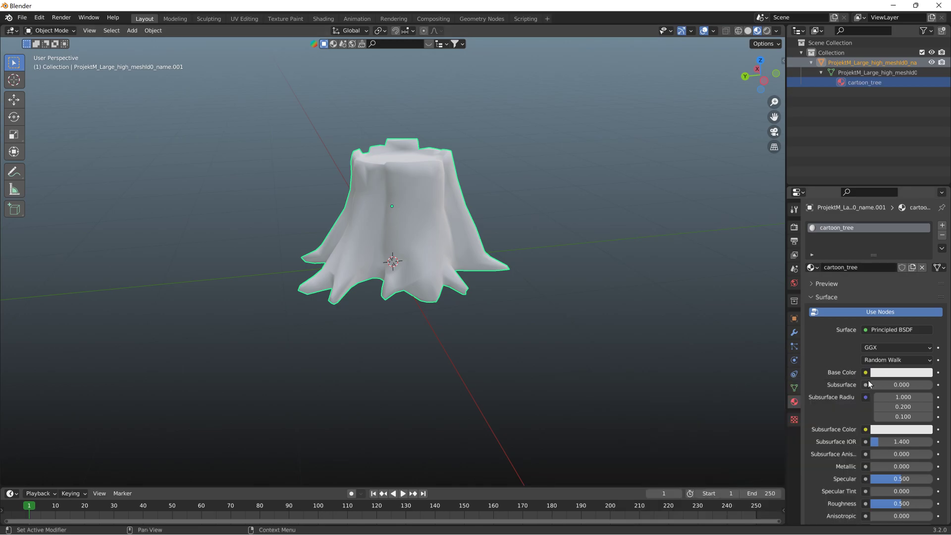
# Set the Base Color to an Image Texture loading textures\DefaultMaterial_albedo.jpeg.
pyautogui.click(865, 373)
pyautogui.click(676, 438)
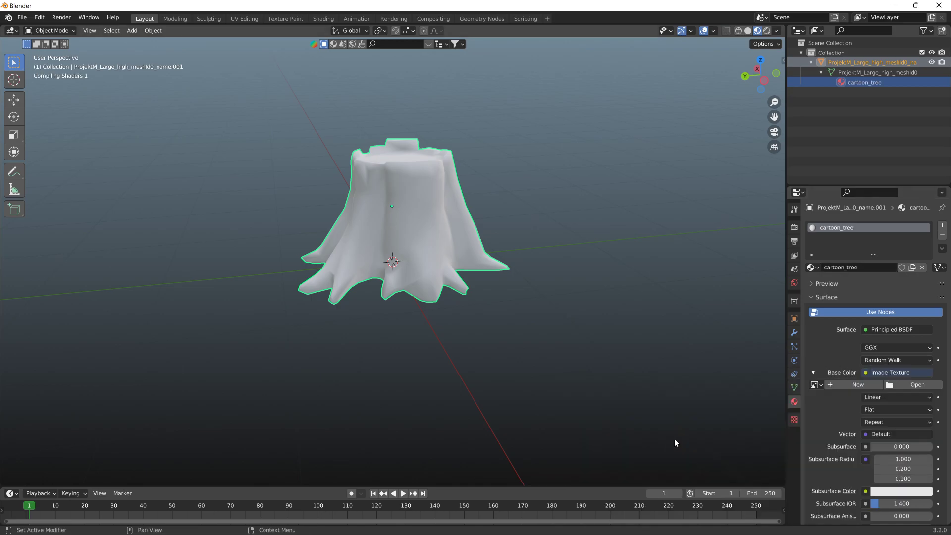
pyautogui.click(908, 387)
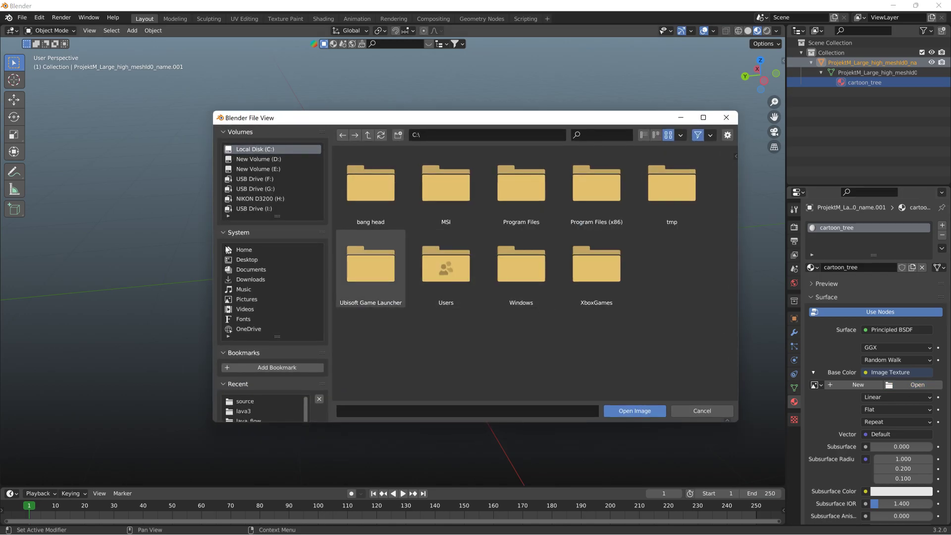
pyautogui.click(257, 278)
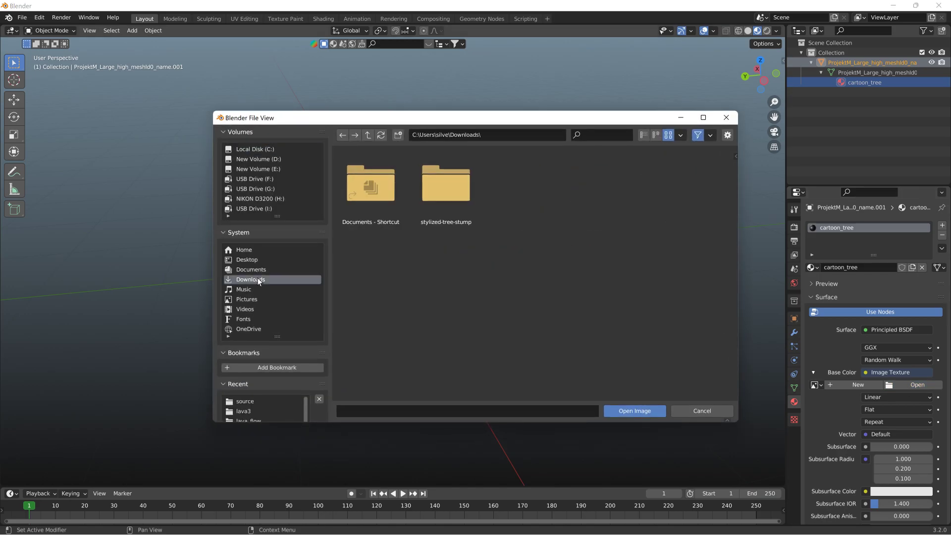
pyautogui.click(436, 195)
pyautogui.doubleClick(437, 195)
pyautogui.doubleClick(433, 191)
pyautogui.click(370, 195)
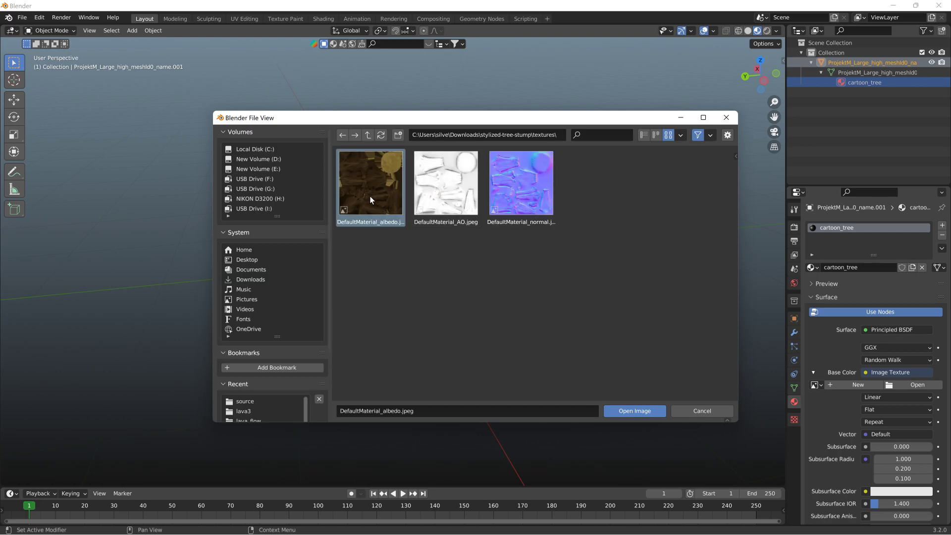
pyautogui.click(634, 411)
# Orbit and zoom around the textured stump to inspect its bark and top.
pyautogui.moveTo(554, 261); pyautogui.dragTo(705, 216, button='middle')
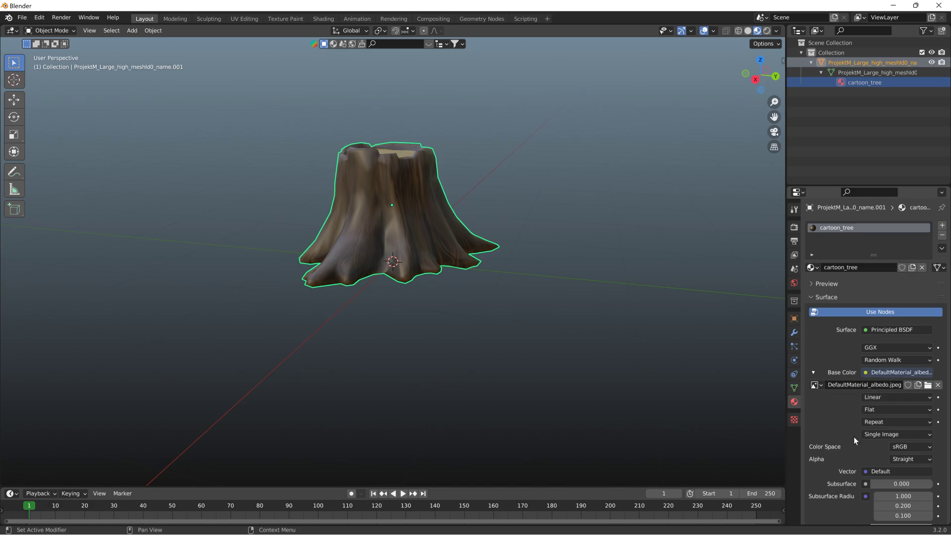
pyautogui.scroll(-6, 860, 443)
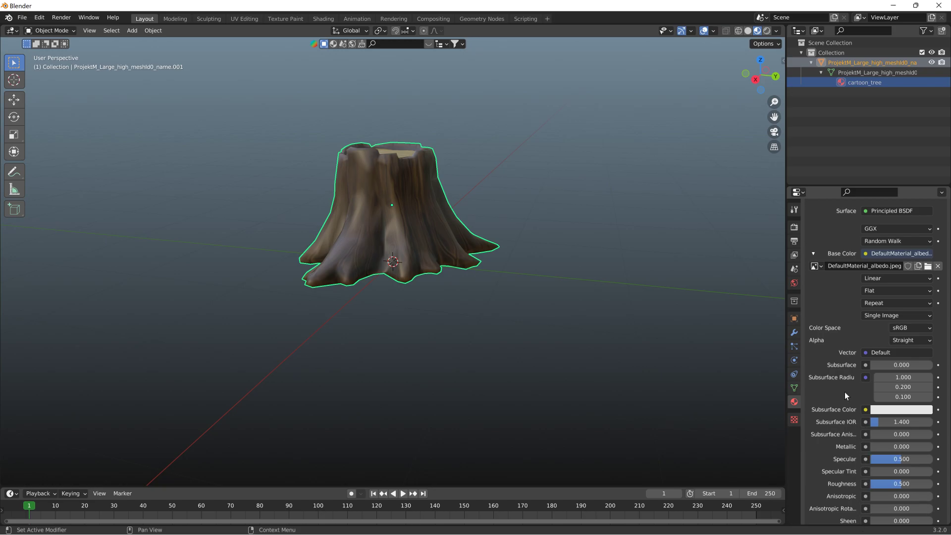
pyautogui.scroll(-4, 854, 447)
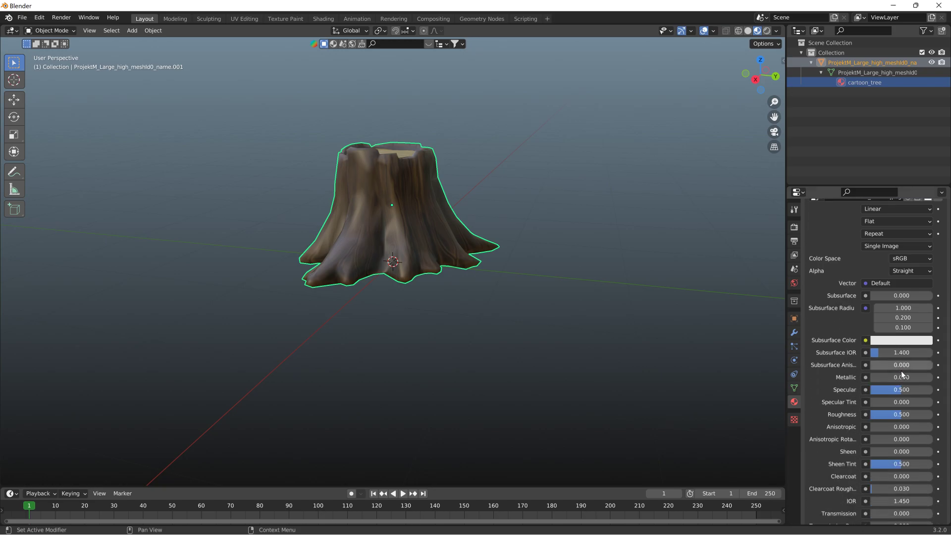
pyautogui.scroll(6, 890, 414)
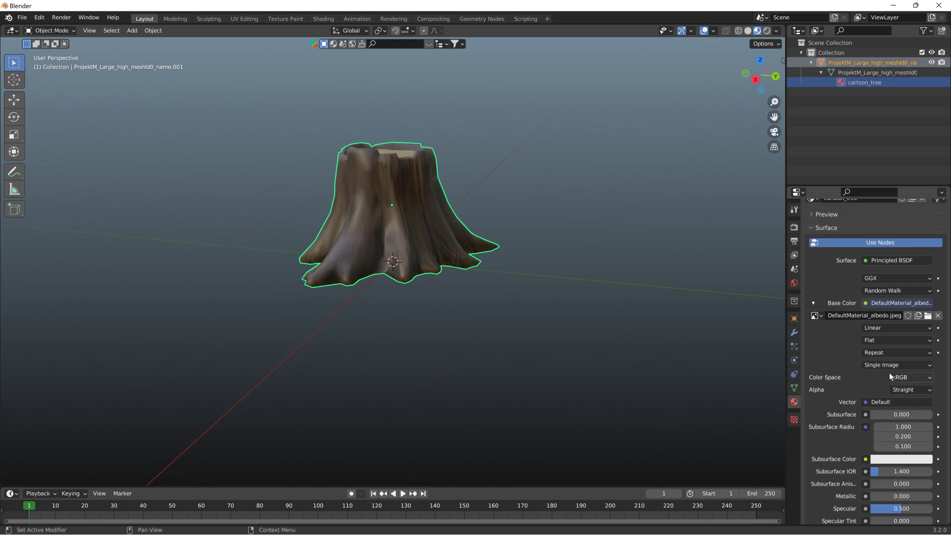
pyautogui.moveTo(541, 221); pyautogui.dragTo(414, 229, button='middle')
pyautogui.click(414, 230)
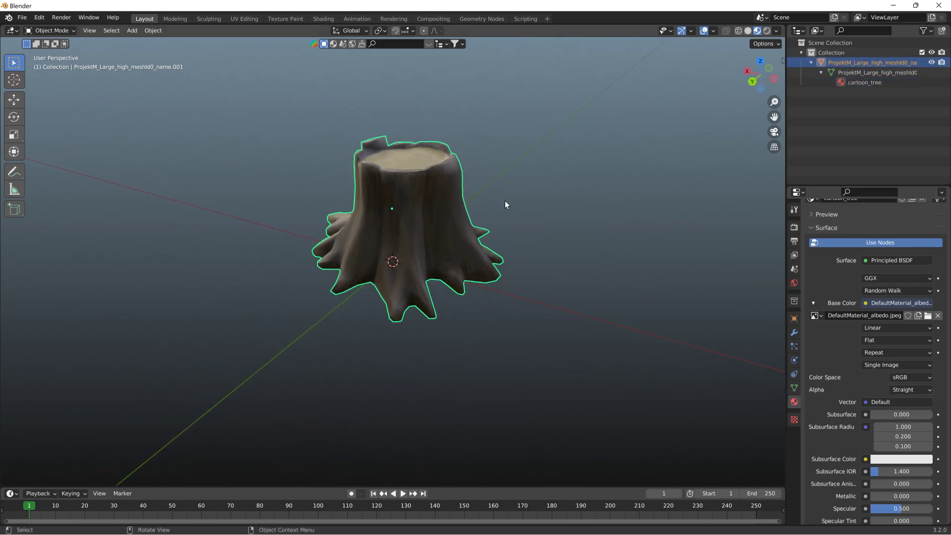
pyautogui.click(794, 332)
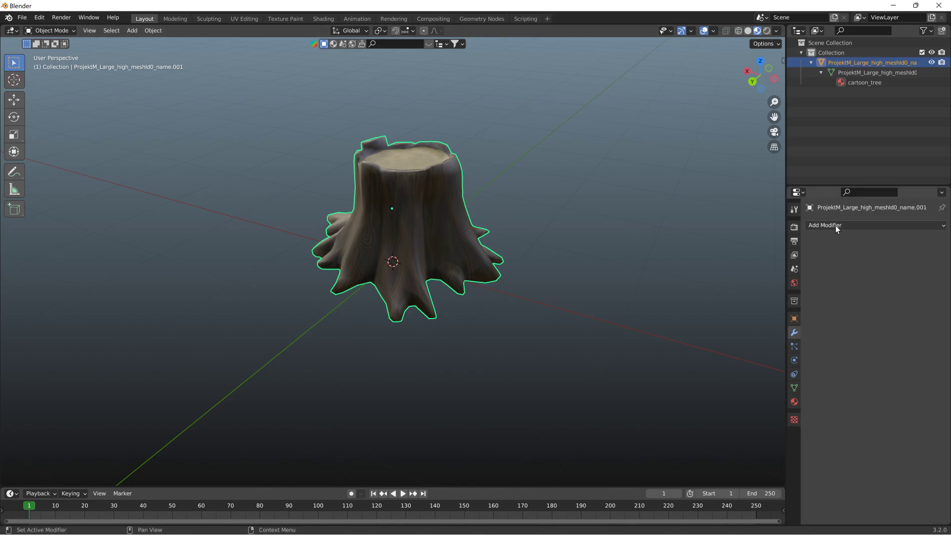
pyautogui.click(835, 226)
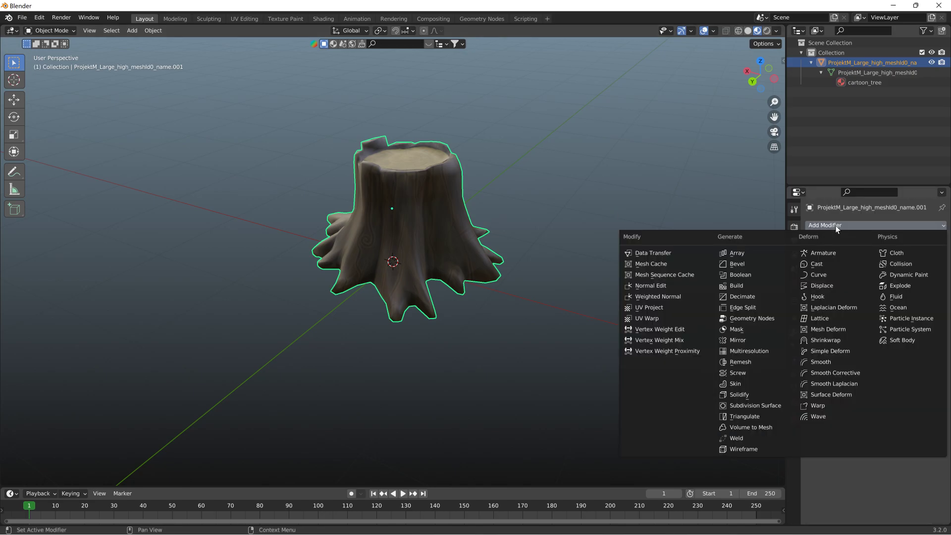
pyautogui.click(742, 297)
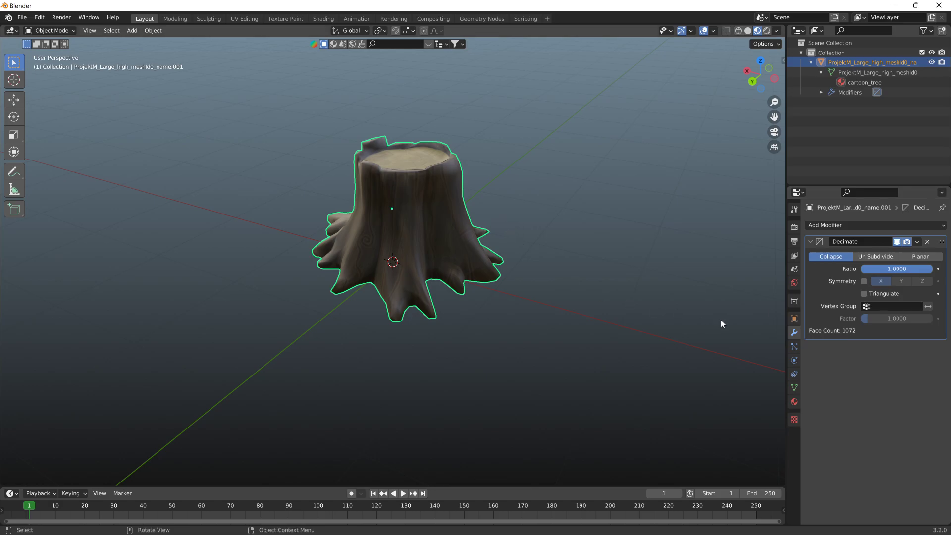
pyautogui.moveTo(917, 272)
pyautogui.mouseDown()
pyautogui.moveTo(861, 268)
pyautogui.moveTo(932, 268)
pyautogui.mouseUp()
pyautogui.click(886, 113)
pyautogui.click(850, 93)
# Delete the Decimate modifier, name the object cartoon_stump, and begin renaming the cartoon_tree material.
pyautogui.click(927, 241)
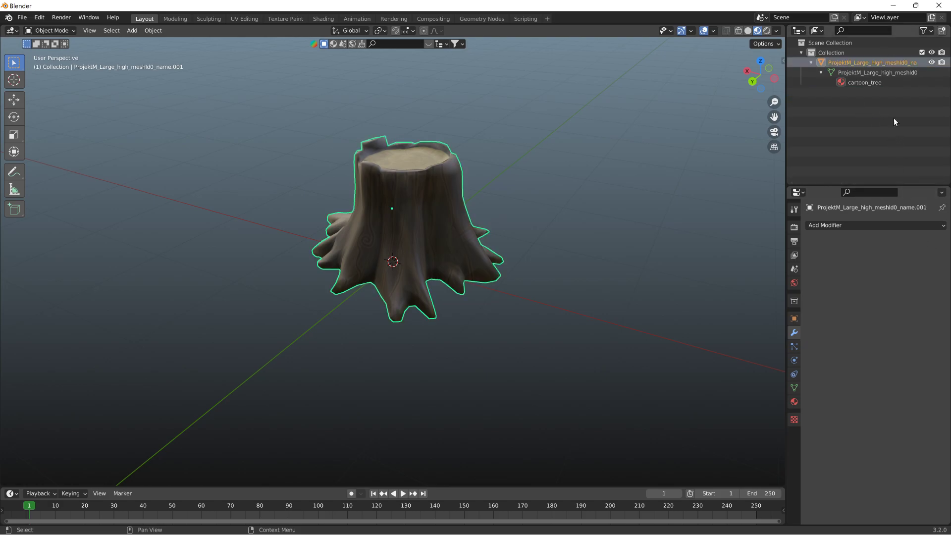
pyautogui.doubleClick(867, 63)
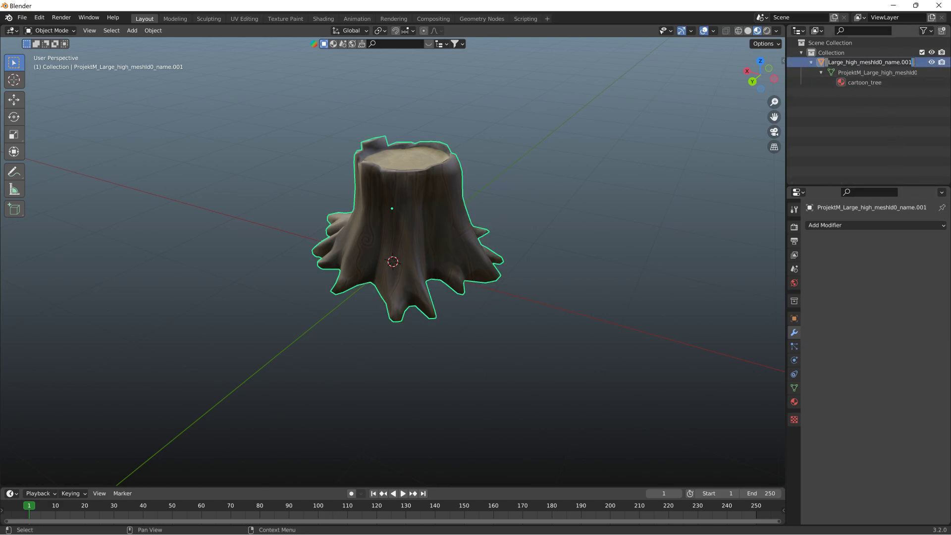
pyautogui.write('c')
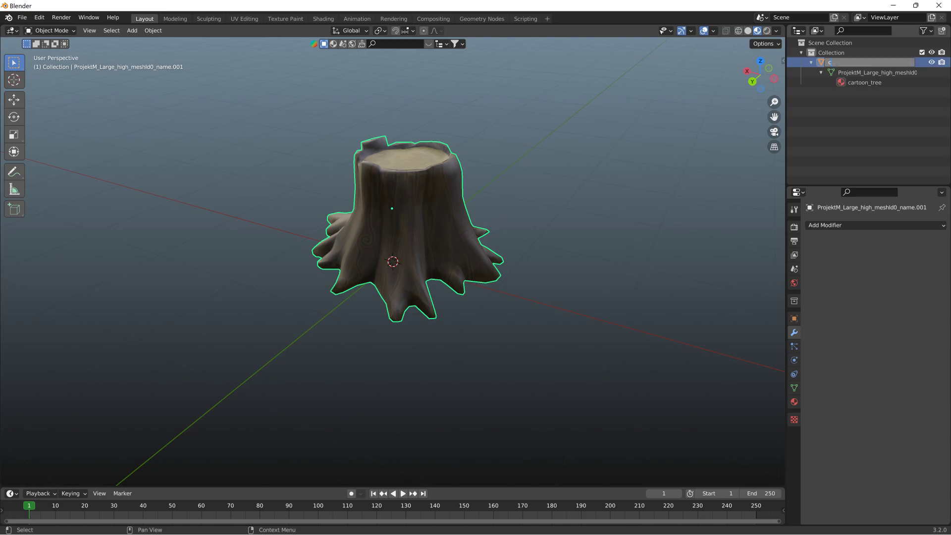
pyautogui.write('artoon_stump')
pyautogui.press('Return')
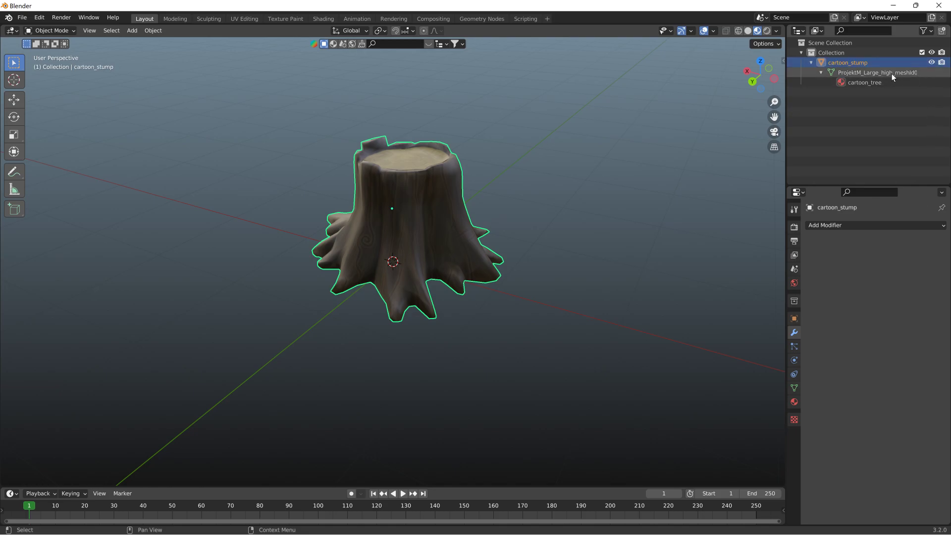
pyautogui.doubleClick(871, 82)
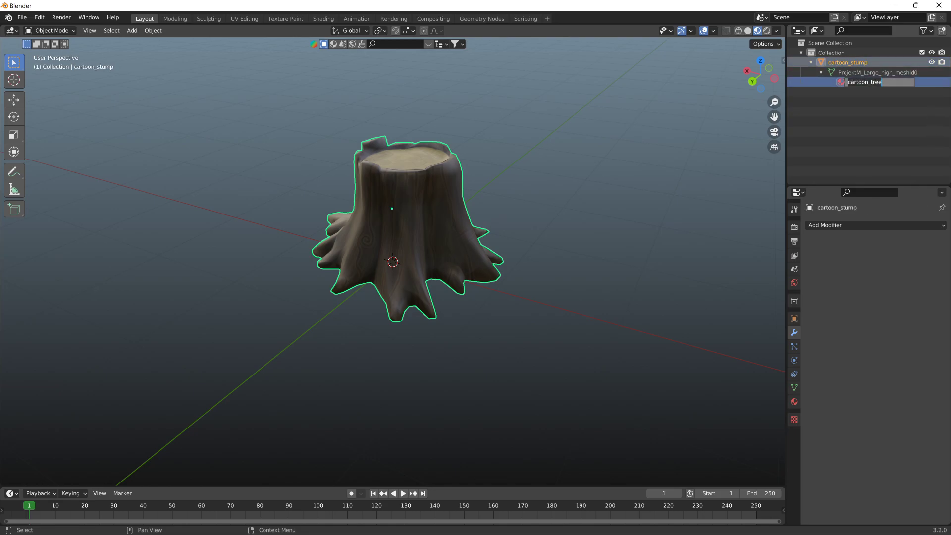
pyautogui.click(881, 82)
pyautogui.write('stump')
pyautogui.press('Return')
pyautogui.moveTo(602, 167); pyautogui.dragTo(627, 166, button='middle')
pyautogui.scroll(4, 355, 215)
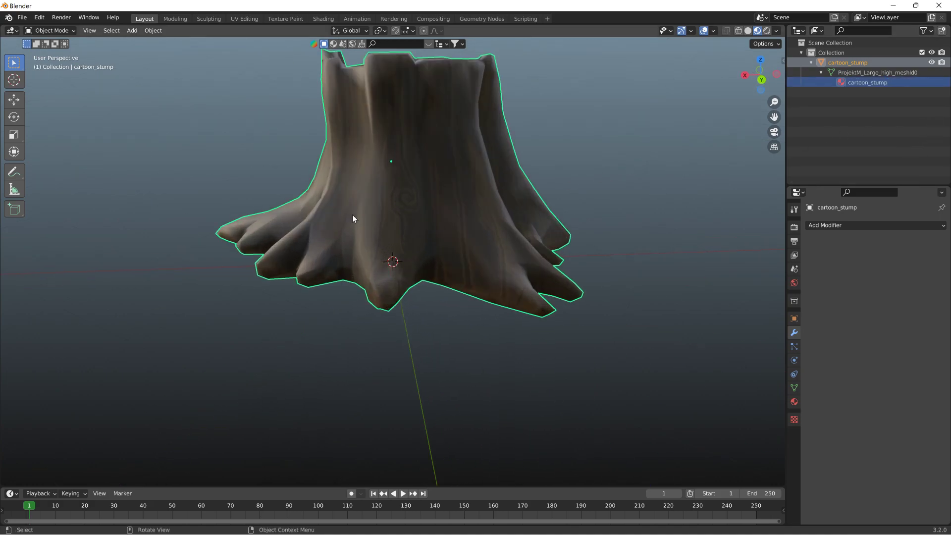
pyautogui.click(391, 164)
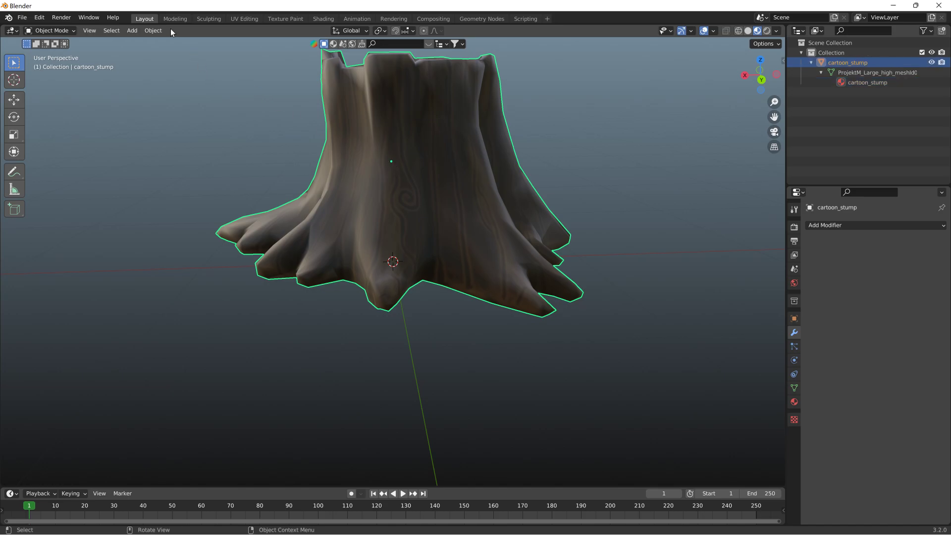
pyautogui.click(157, 30)
pyautogui.moveTo(192, 53)
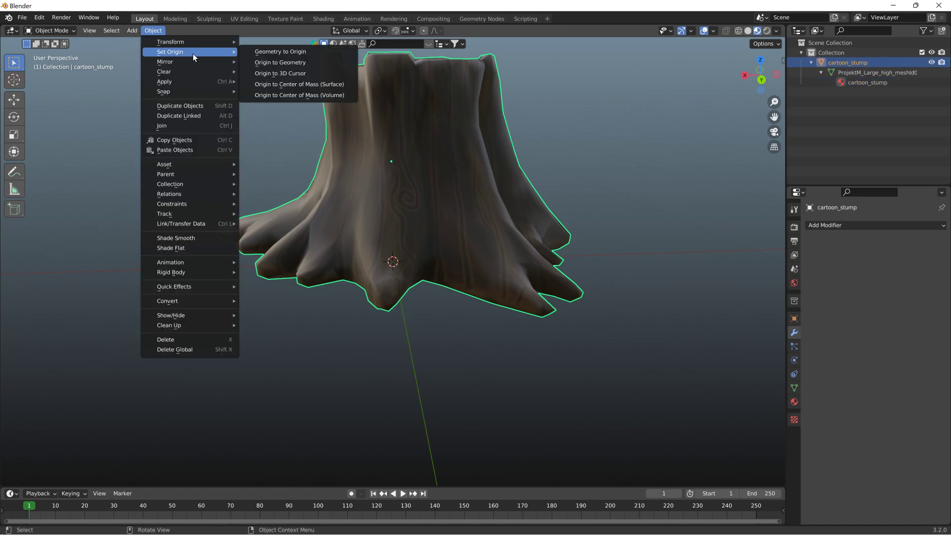
pyautogui.click(278, 63)
pyautogui.click(14, 117)
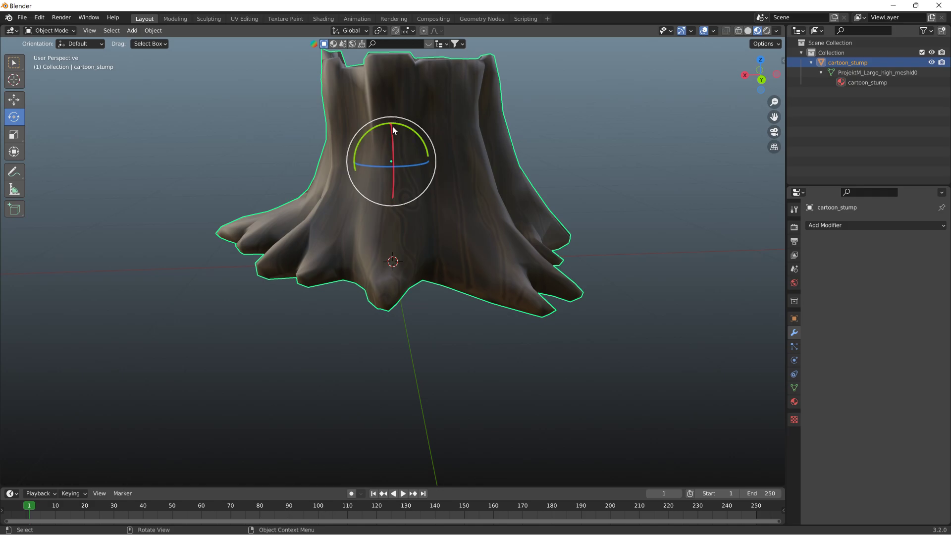
pyautogui.moveTo(393, 130)
pyautogui.mouseDown()
pyautogui.moveTo(397, 238)
pyautogui.moveTo(389, 126)
pyautogui.moveTo(402, 133)
pyautogui.mouseUp()
pyautogui.click(153, 31)
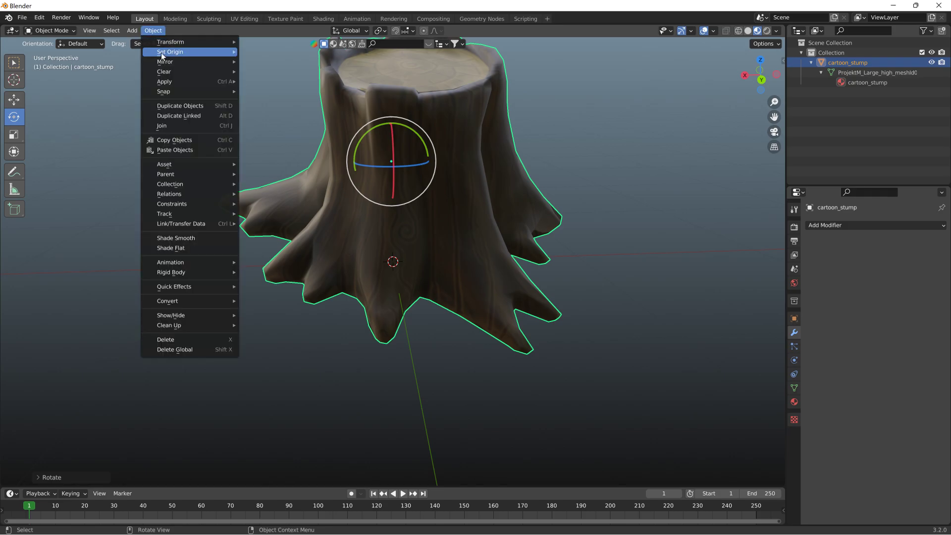
pyautogui.moveTo(198, 52)
pyautogui.click(280, 74)
pyautogui.moveTo(407, 164); pyautogui.dragTo(404, 240, button='middle')
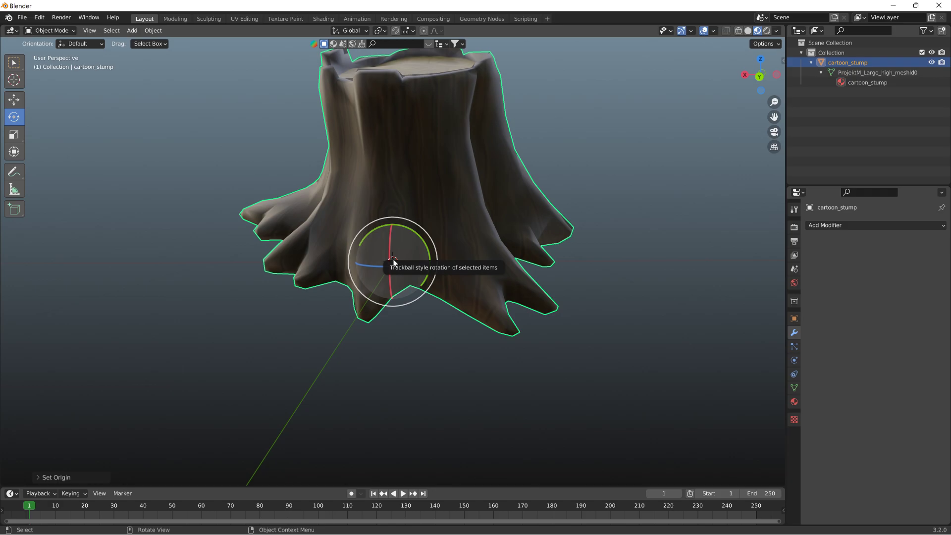
pyautogui.click(160, 32)
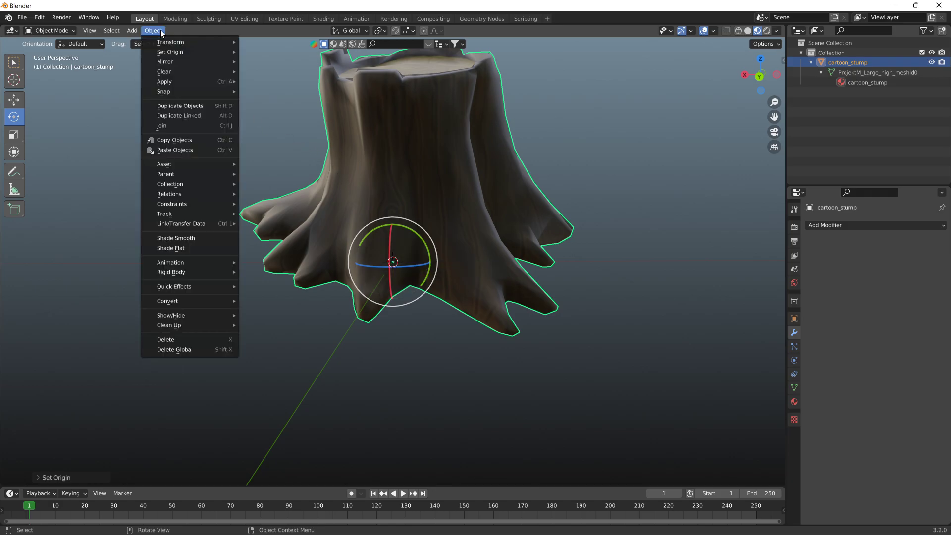
pyautogui.moveTo(185, 87)
pyautogui.moveTo(215, 53)
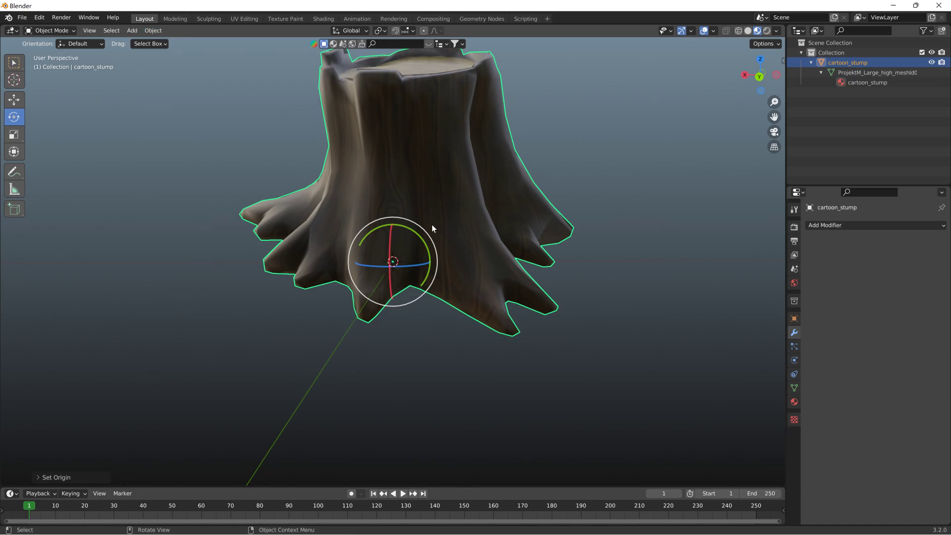
pyautogui.moveTo(427, 232)
pyautogui.mouseDown()
pyautogui.moveTo(410, 218)
pyautogui.moveTo(411, 236)
pyautogui.mouseUp()
pyautogui.moveTo(411, 236); pyautogui.dragTo(460, 216, button='middle')
pyautogui.moveTo(387, 258); pyautogui.dragTo(433, 290, button='middle')
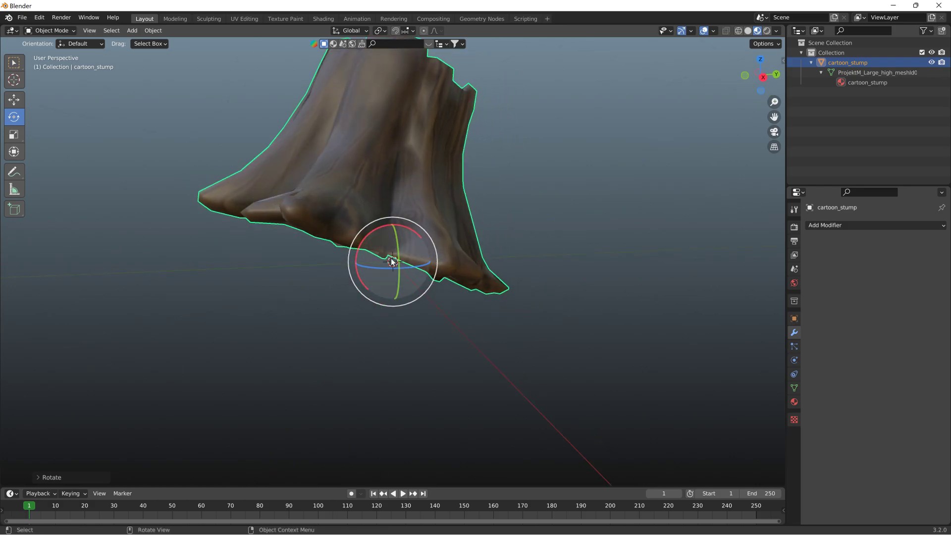
pyautogui.moveTo(387, 240); pyautogui.dragTo(335, 252, button='middle')
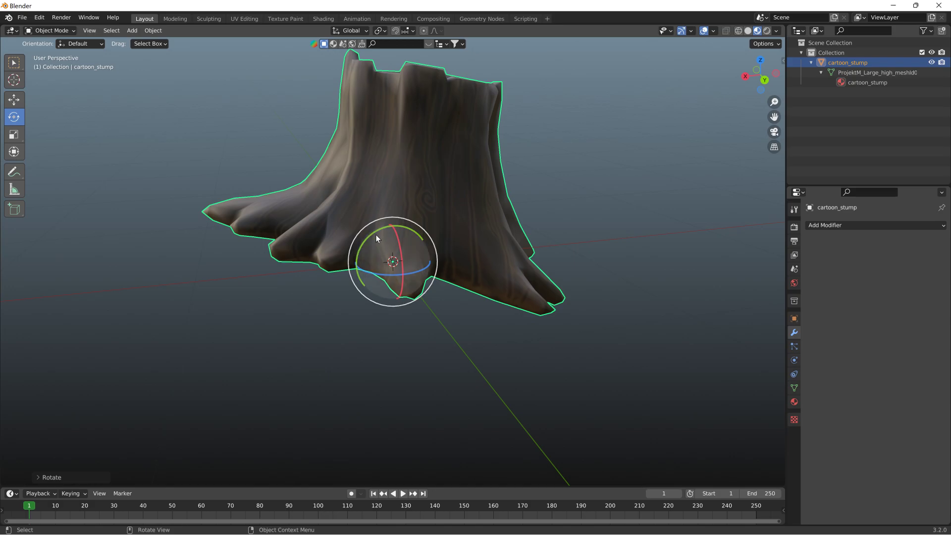
pyautogui.moveTo(375, 234); pyautogui.dragTo(429, 237)
pyautogui.click(546, 131)
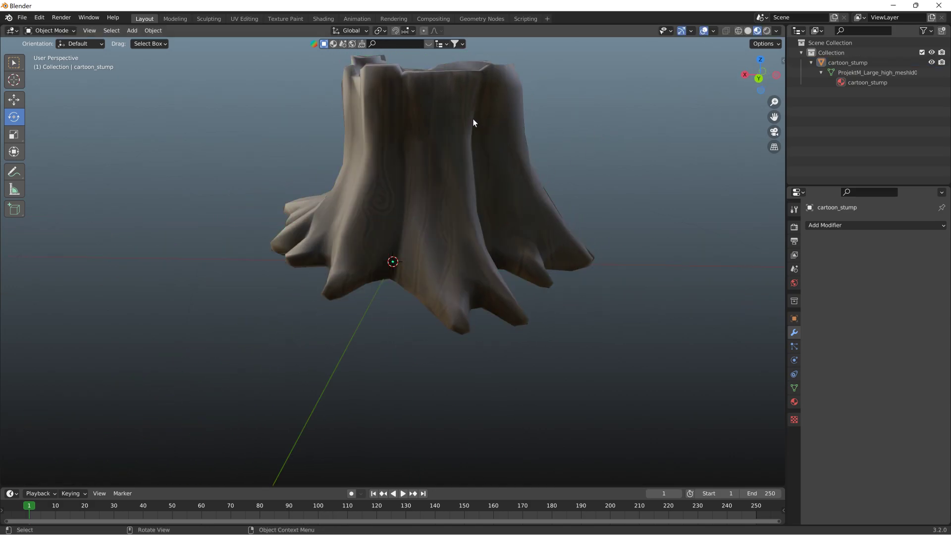
pyautogui.hotkey('ctrl', 'z')
pyautogui.hotkey('ctrl', 'z')
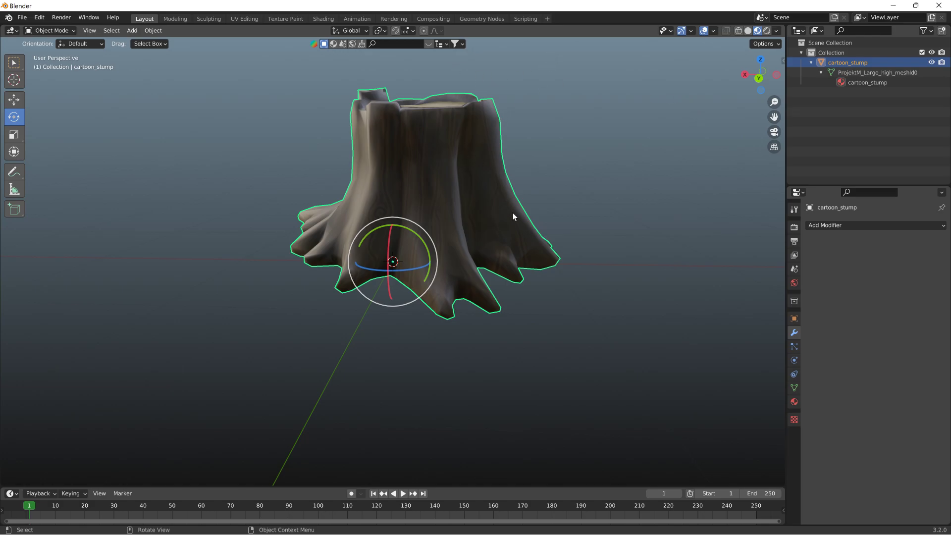
pyautogui.moveTo(512, 219); pyautogui.dragTo(484, 206, button='middle')
pyautogui.moveTo(409, 245); pyautogui.dragTo(389, 234)
pyautogui.moveTo(426, 213)
pyautogui.mouseDown(button='middle')
pyautogui.moveTo(450, 206)
pyautogui.moveTo(409, 206)
pyautogui.mouseUp(button='middle')
pyautogui.click(59, 30)
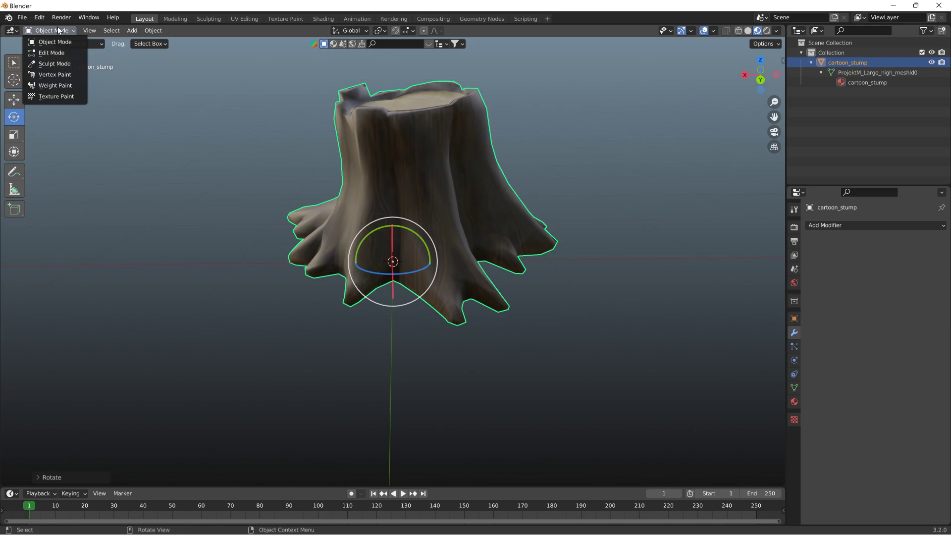
pyautogui.hotkey('ctrl', 'z')
pyautogui.hotkey('ctrl', 'z')
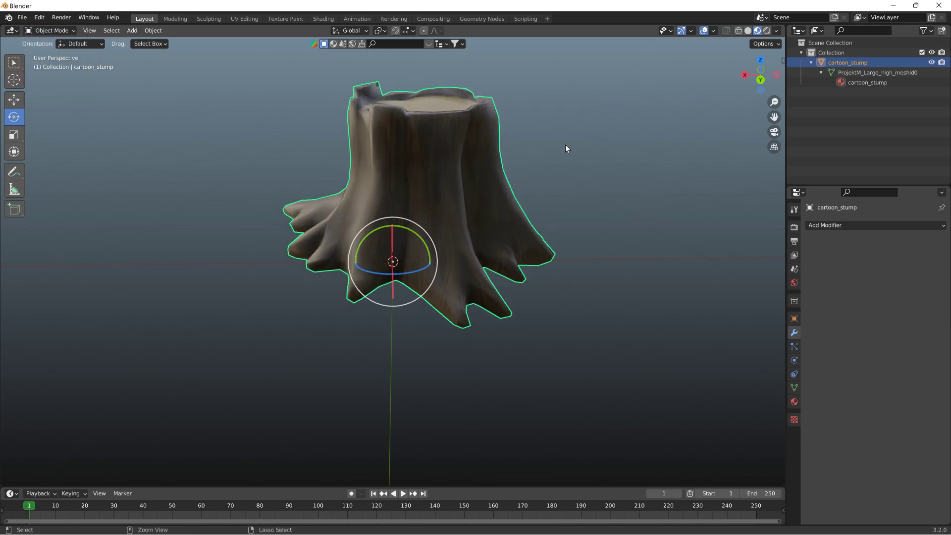
pyautogui.moveTo(565, 144); pyautogui.dragTo(297, 119, button='middle')
pyautogui.hotkey('ctrl', 'z')
pyautogui.hotkey('ctrl', 'z')
pyautogui.hotkey('ctrl', 'z')
pyautogui.hotkey('ctrl', 'z')
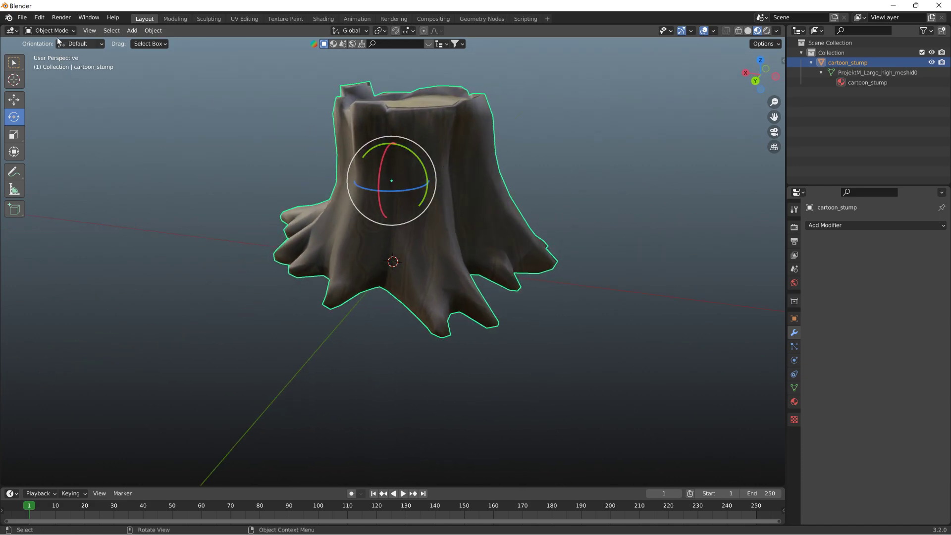
# Add a cylinder mesh with 14 vertices.
pyautogui.click(132, 30)
pyautogui.moveTo(148, 42)
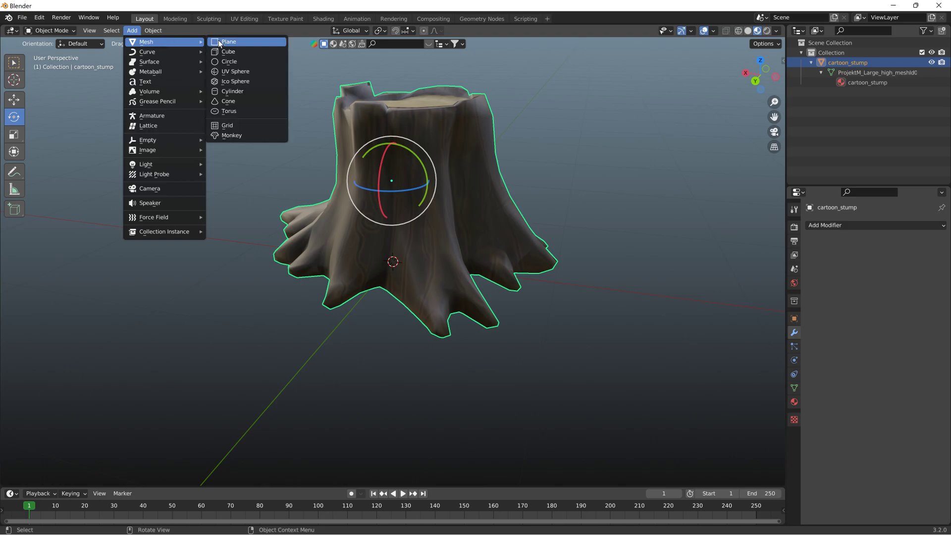
pyautogui.click(236, 91)
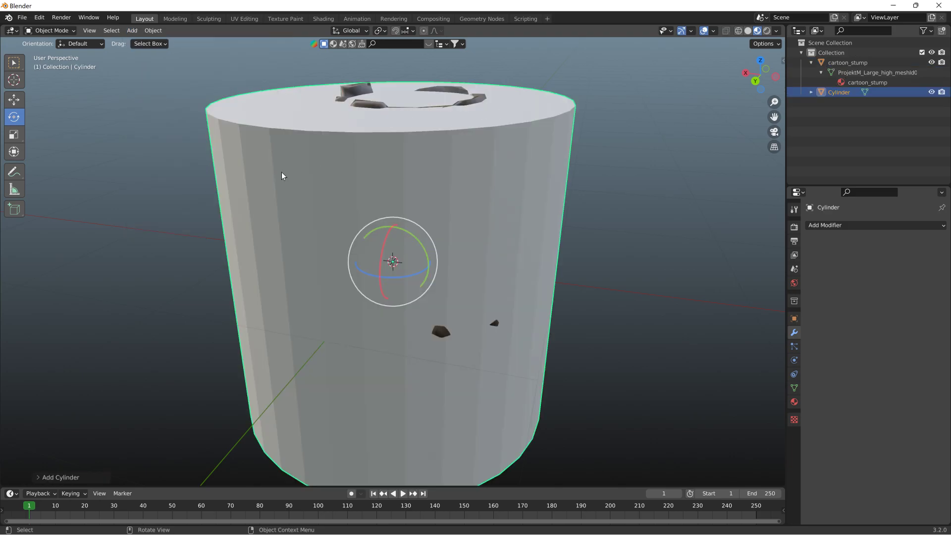
pyautogui.click(59, 477)
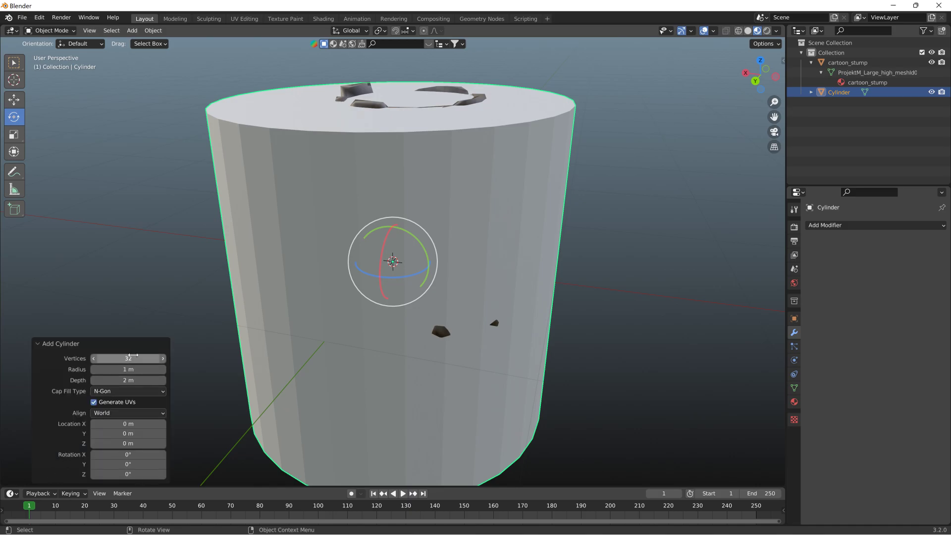
pyautogui.moveTo(114, 358); pyautogui.dragTo(201, 358)
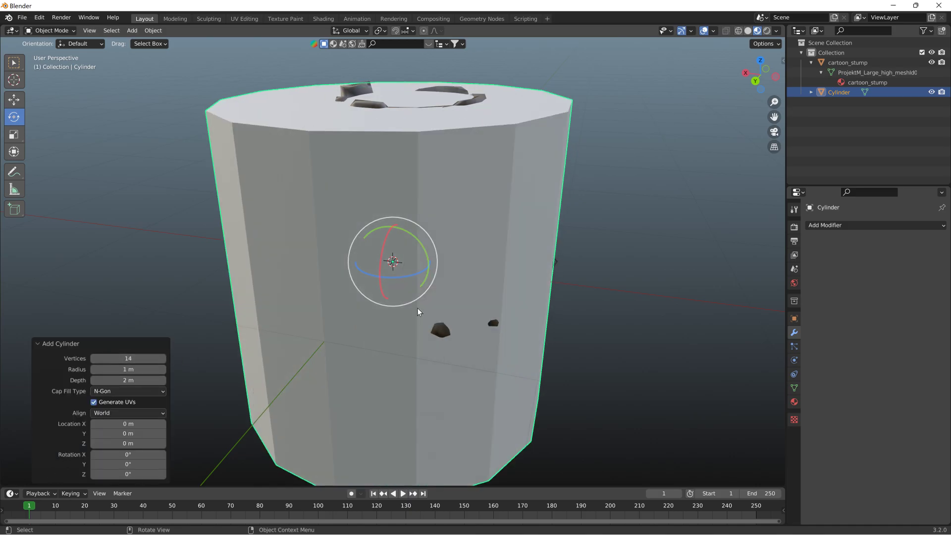
# Scale and raise the cylinder around the stump, stretching it to 1.4 on Z.
pyautogui.press('s')
pyautogui.press('z')
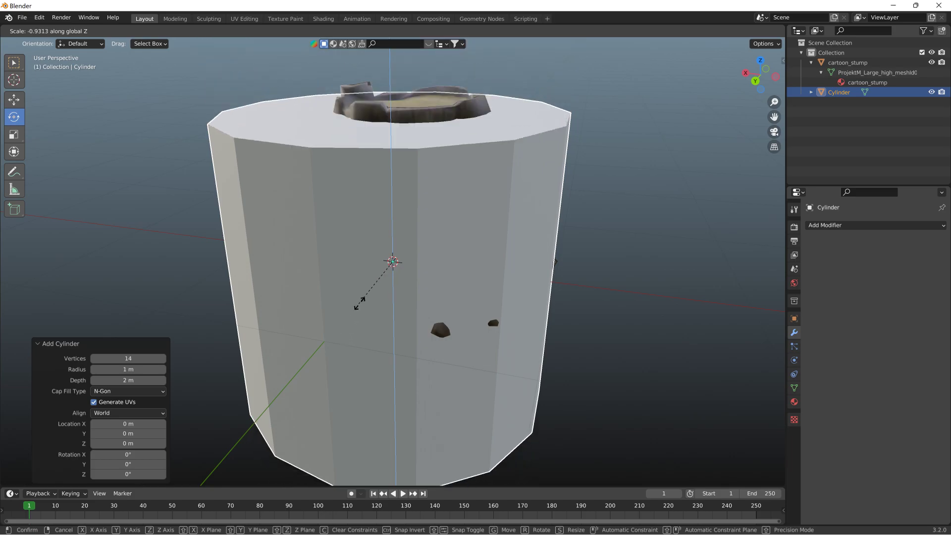
pyautogui.click(393, 296)
pyautogui.press('g')
pyautogui.press('z')
pyautogui.click(425, 227)
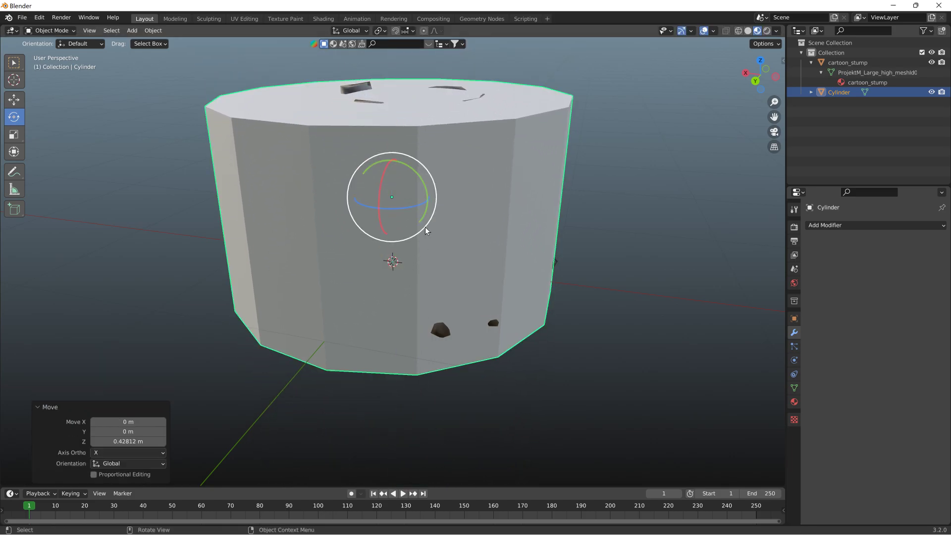
pyautogui.press('s')
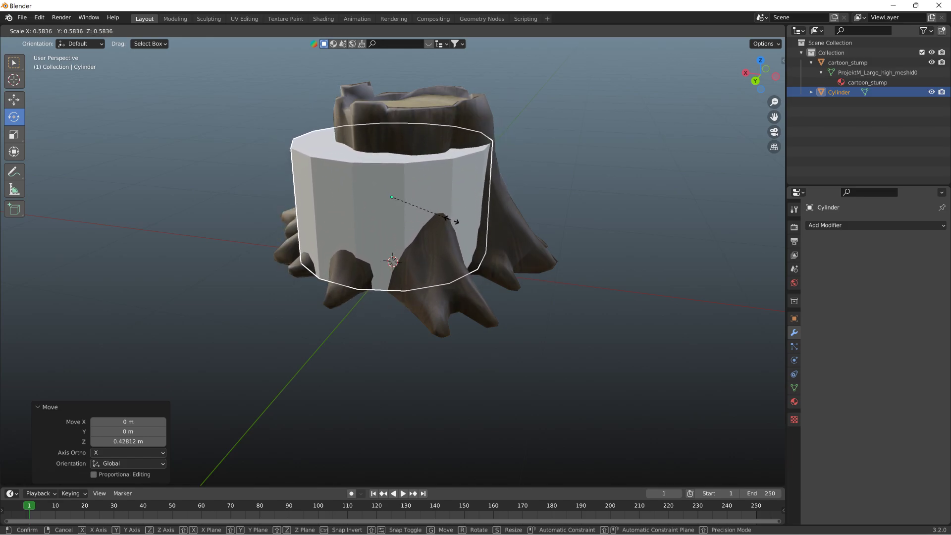
pyautogui.click(464, 224)
pyautogui.press('s')
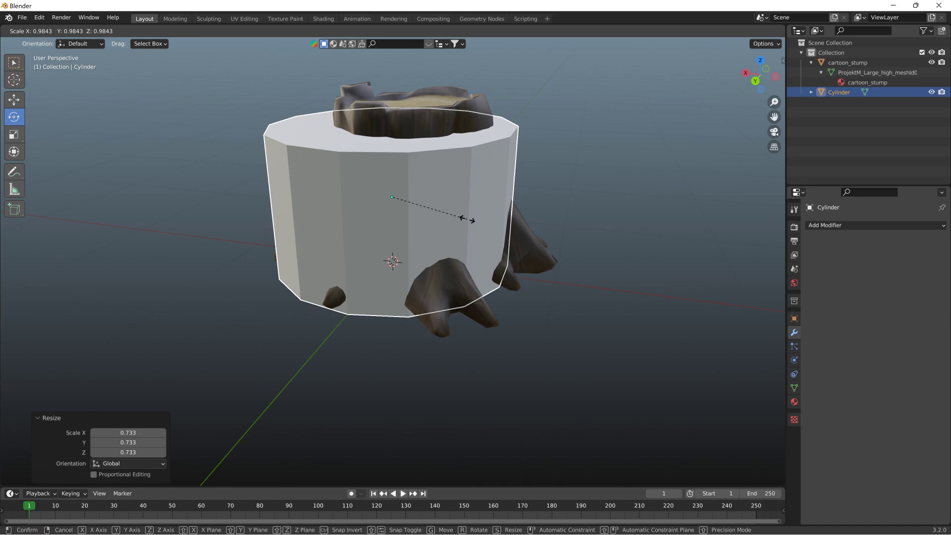
pyautogui.press('z')
pyautogui.click(455, 293)
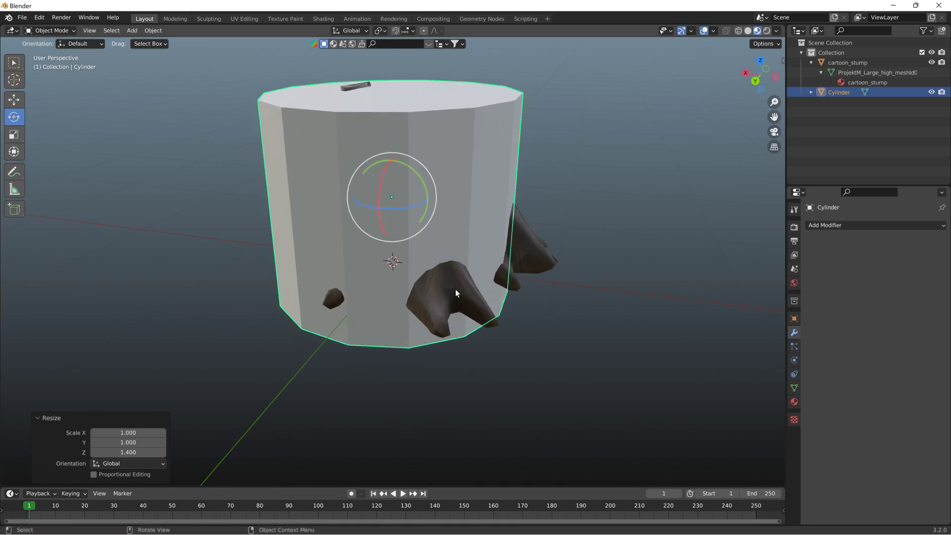
pyautogui.moveTo(455, 293); pyautogui.dragTo(542, 269, button='middle')
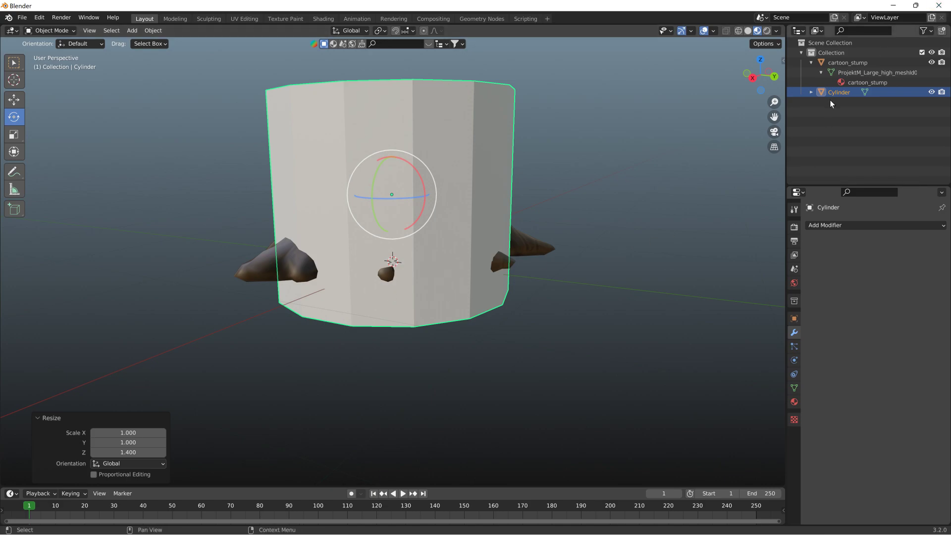
# Rename the cylinder to Colmesh-1.
pyautogui.doubleClick(853, 93)
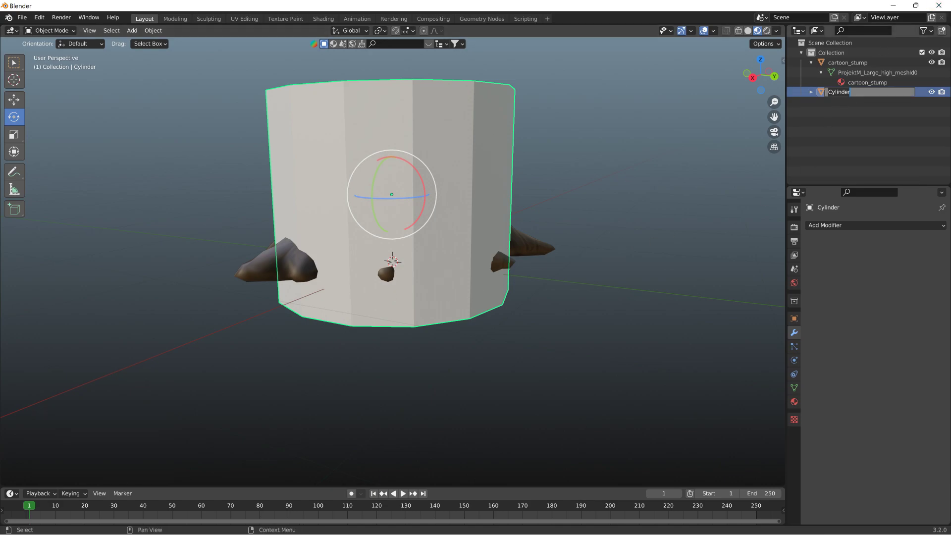
pyautogui.write('Colmesh-1')
pyautogui.press('Return')
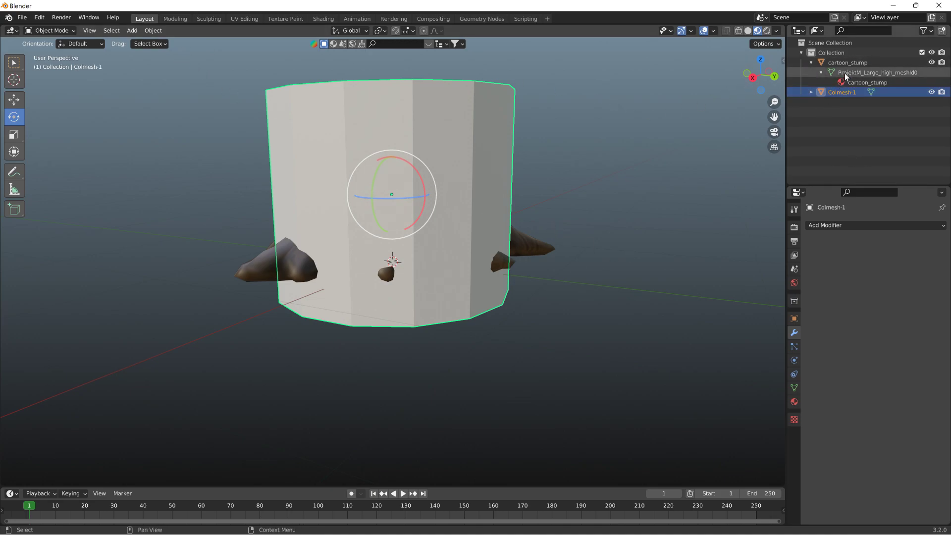
# Add two Plain Axes empties to the scene.
pyautogui.click(812, 62)
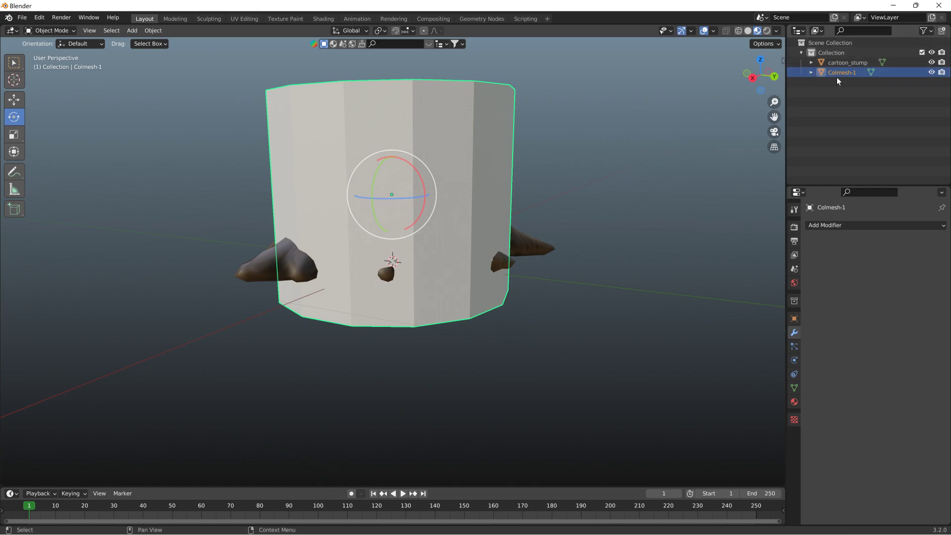
pyautogui.click(138, 31)
pyautogui.moveTo(155, 141)
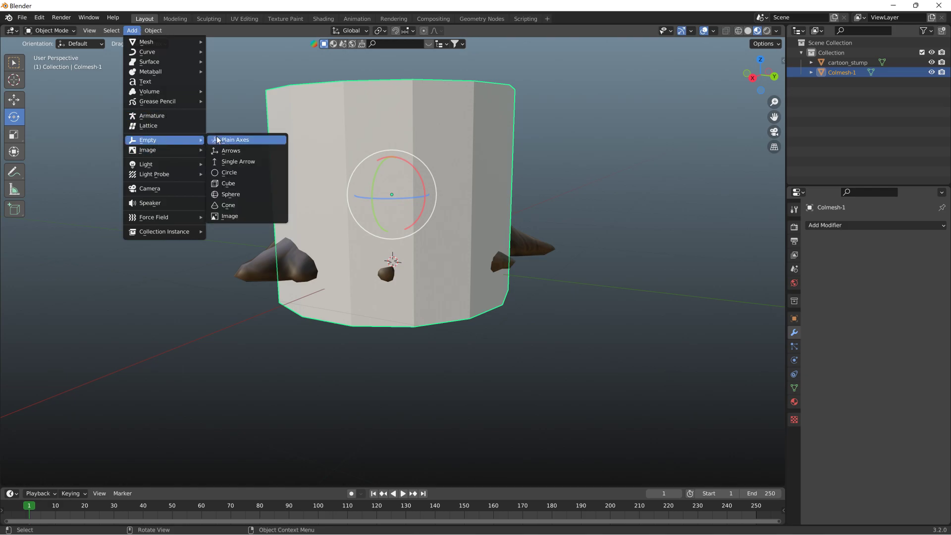
pyautogui.click(238, 141)
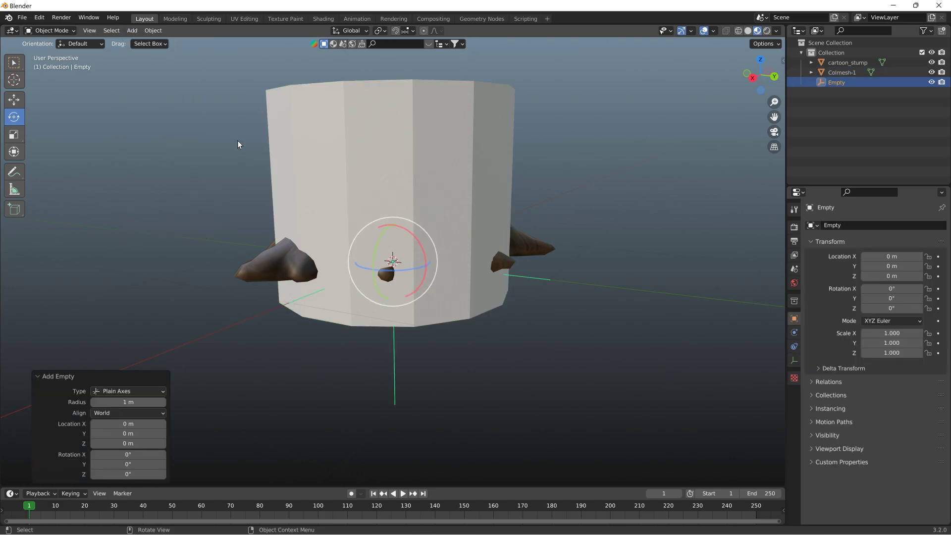
pyautogui.click(132, 30)
pyautogui.moveTo(168, 141)
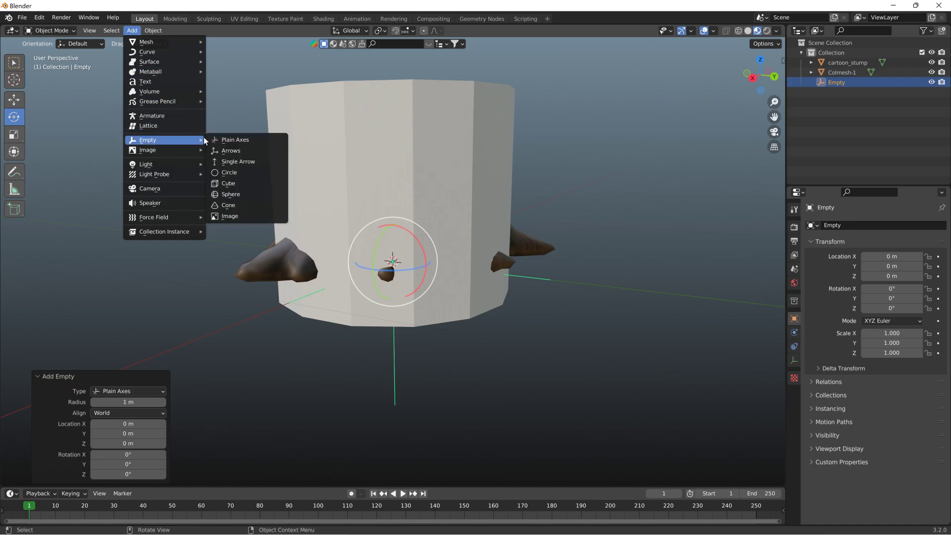
pyautogui.click(233, 140)
# Name the empties base00 and start01, and parent start01 under base00.
pyautogui.doubleClick(856, 82)
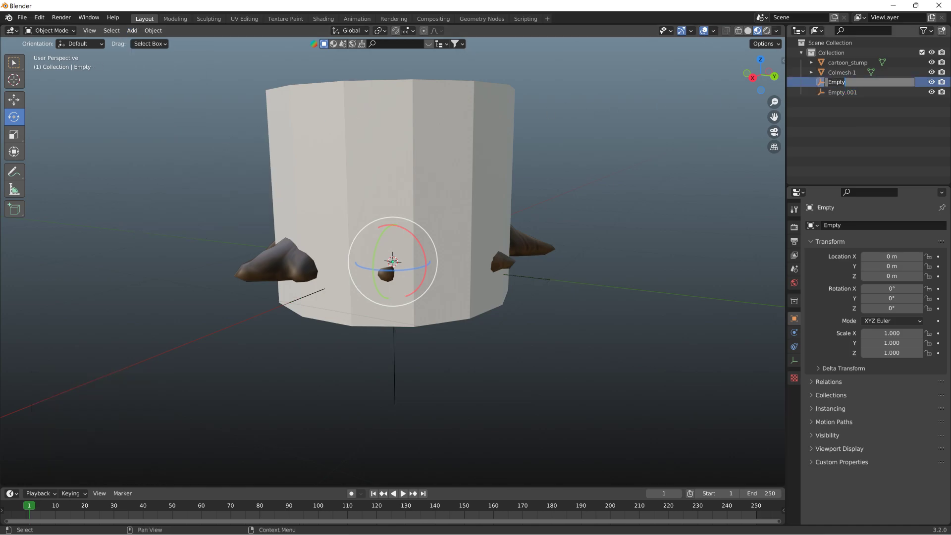
pyautogui.write('base00')
pyautogui.press('Return')
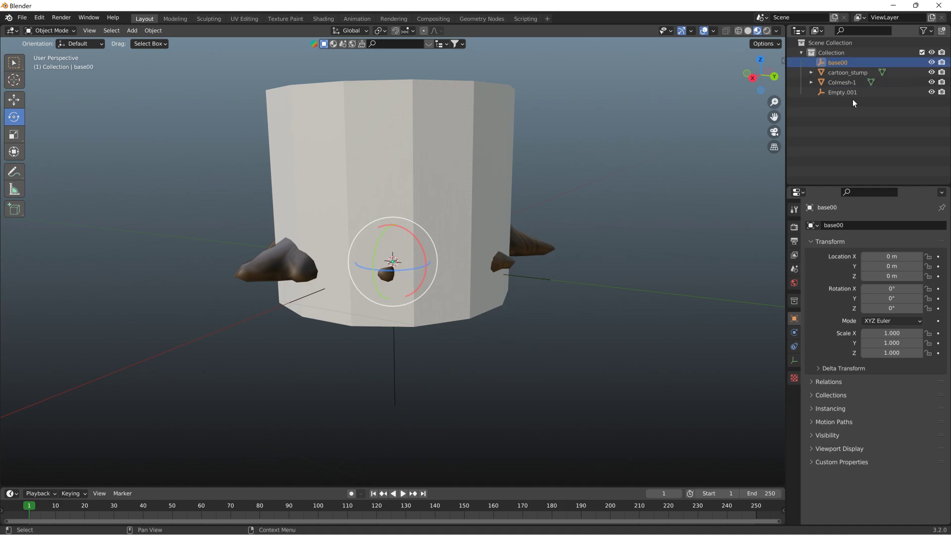
pyautogui.doubleClick(852, 92)
pyautogui.write('star')
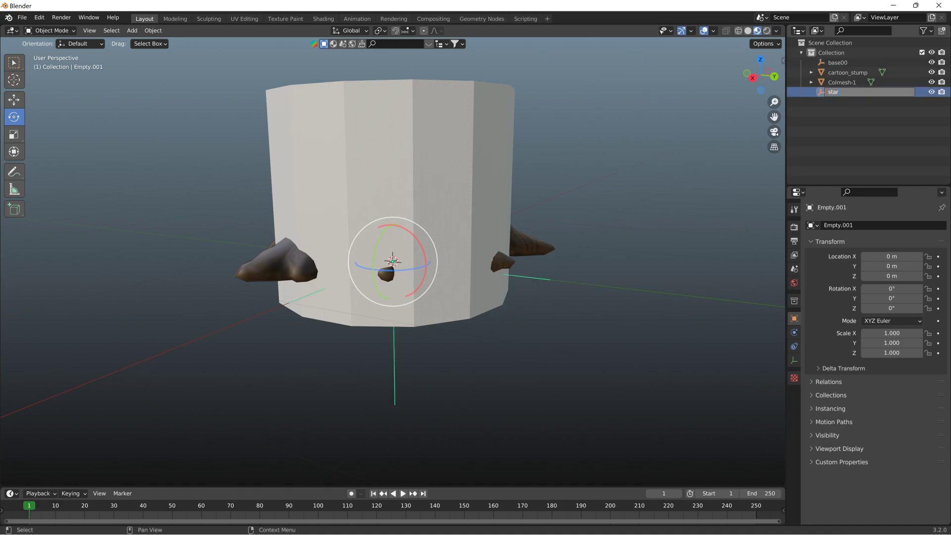
pyautogui.write('t01')
pyautogui.press('Return')
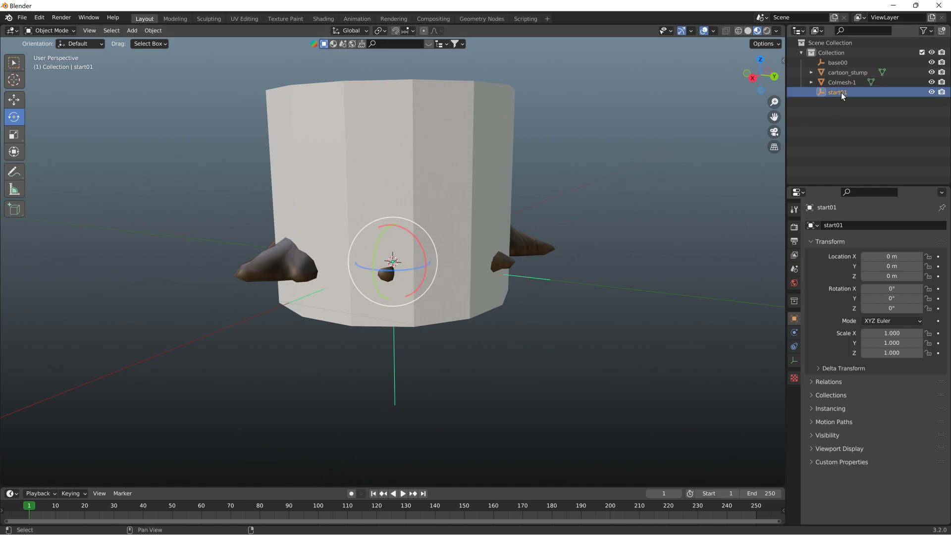
pyautogui.moveTo(842, 95); pyautogui.dragTo(837, 63)
pyautogui.click(811, 62)
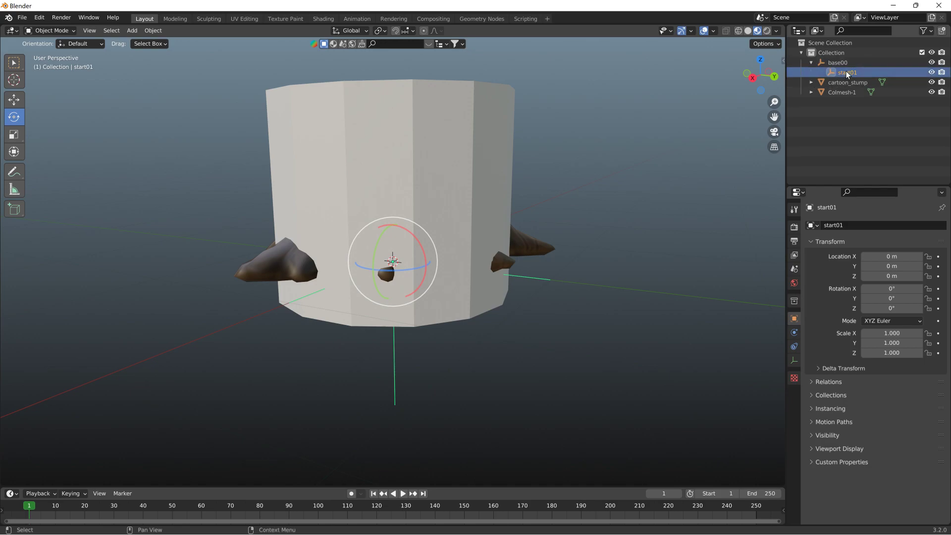
# Parent Colmesh-1 and cartoon_stump together under start01.
pyautogui.click(842, 91)
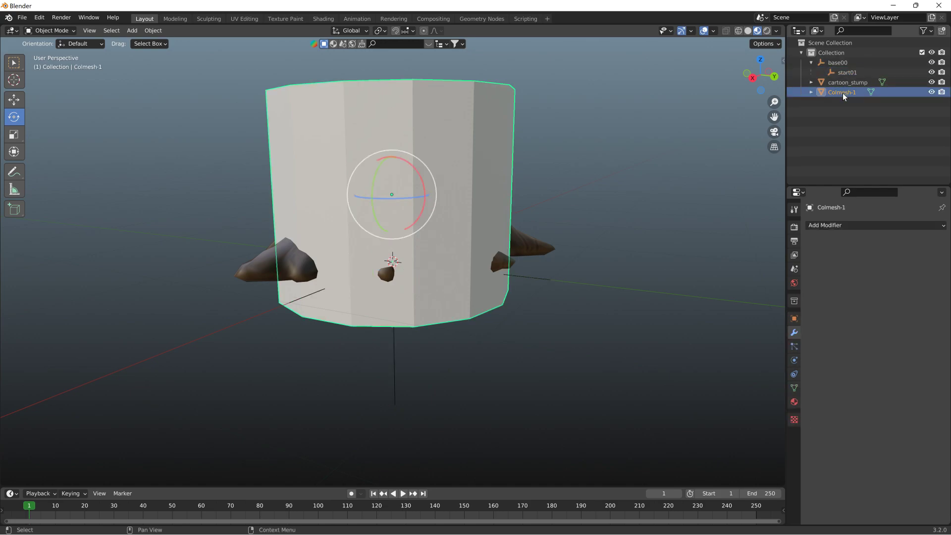
pyautogui.keyDown('shift'); pyautogui.click(846, 83); pyautogui.keyUp('shift')
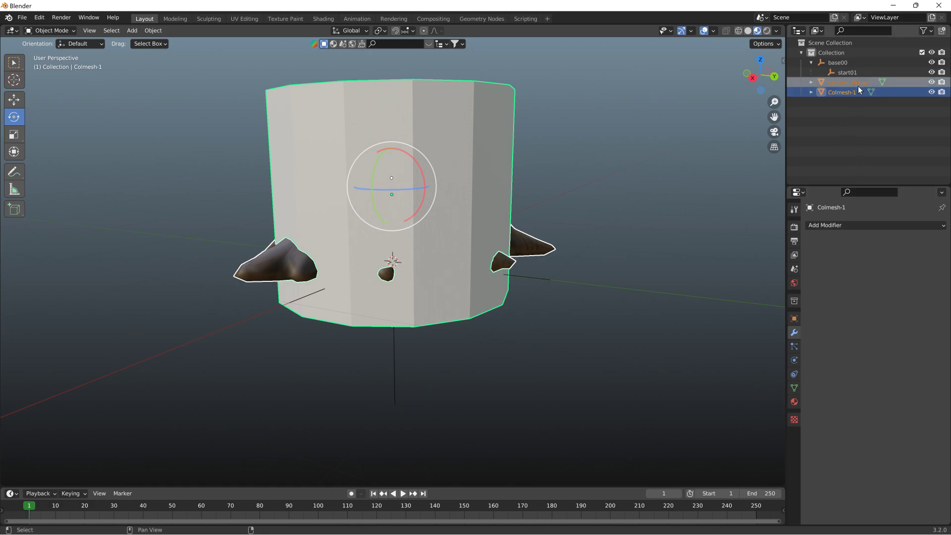
pyautogui.moveTo(857, 86); pyautogui.dragTo(857, 73)
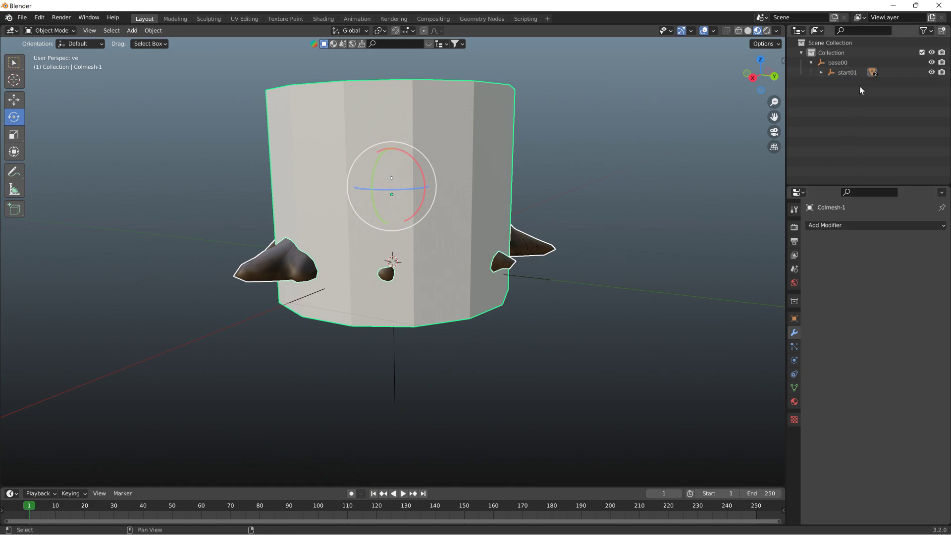
pyautogui.click(821, 73)
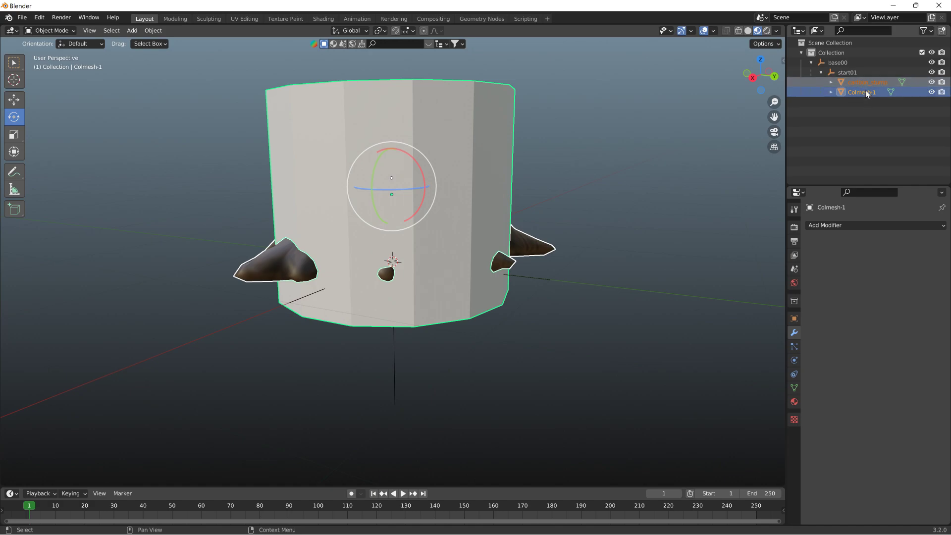
pyautogui.moveTo(696, 148); pyautogui.dragTo(594, 178, button='middle')
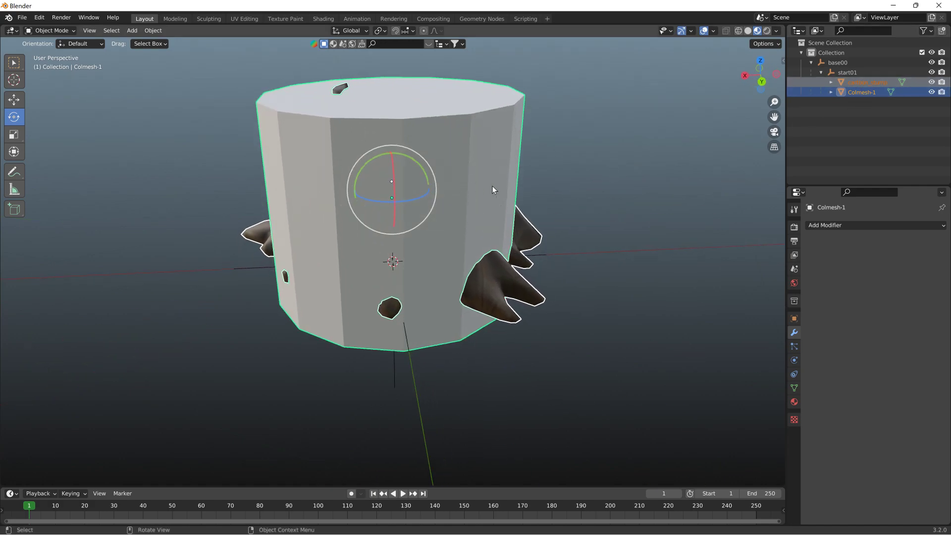
pyautogui.moveTo(499, 188); pyautogui.dragTo(569, 189, button='middle')
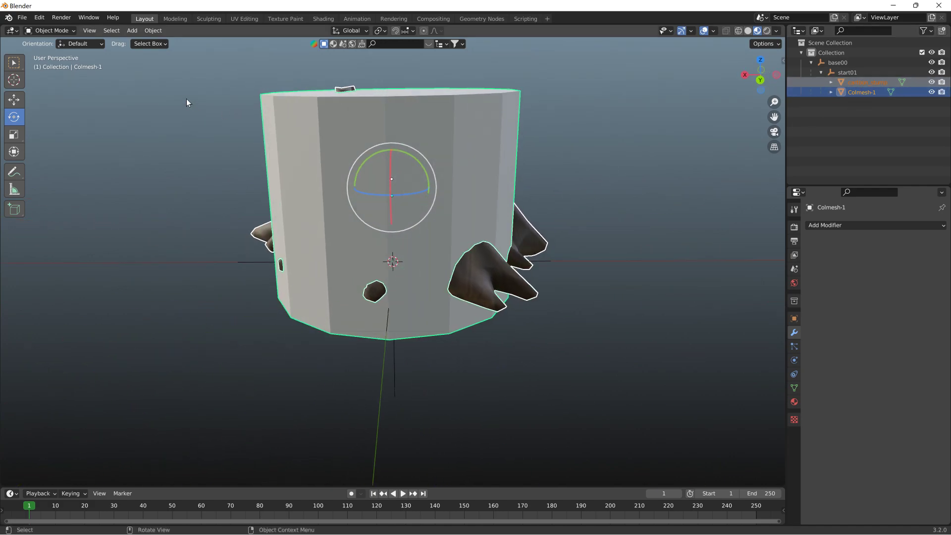
pyautogui.click(55, 31)
# Cut one horizontal edge loop around Colmesh-1 with X-ray on, then return to Object Mode.
pyautogui.click(63, 32)
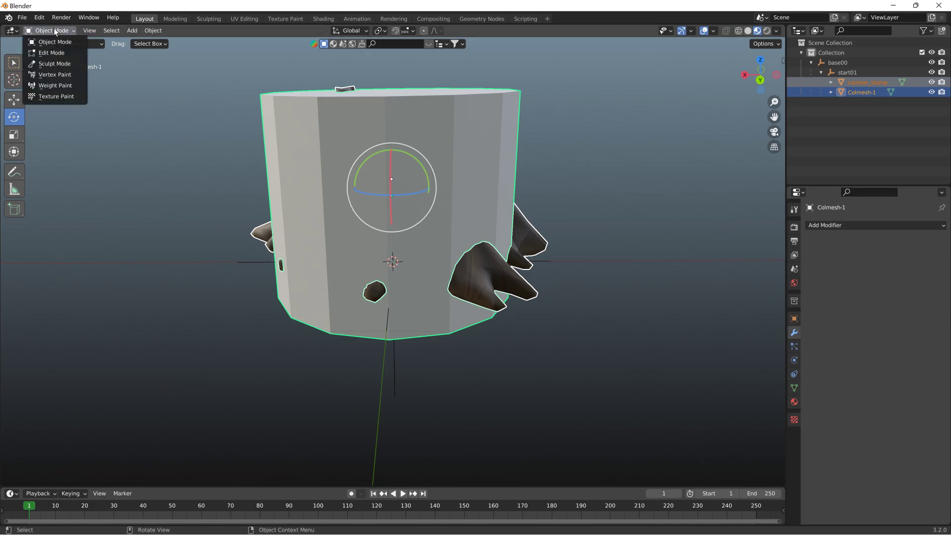
pyautogui.click(52, 51)
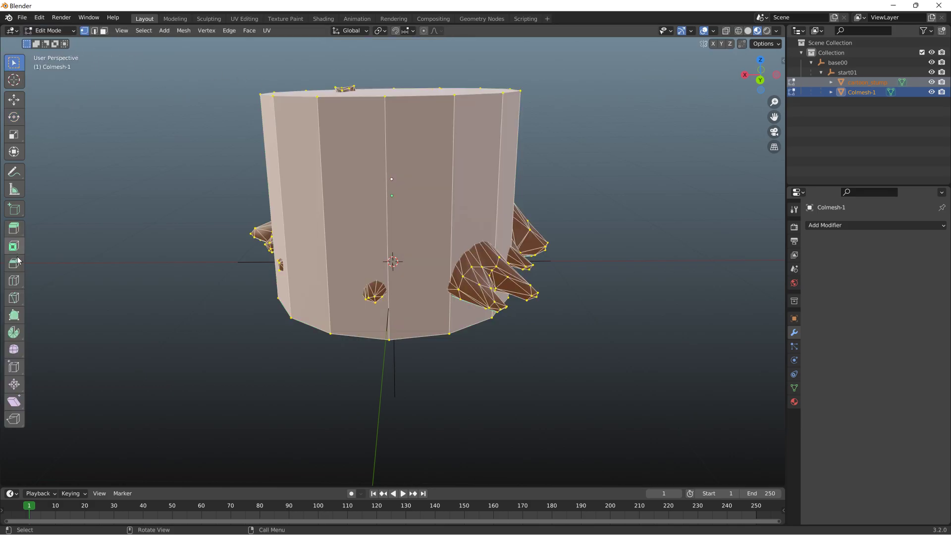
pyautogui.click(14, 280)
pyautogui.click(342, 207)
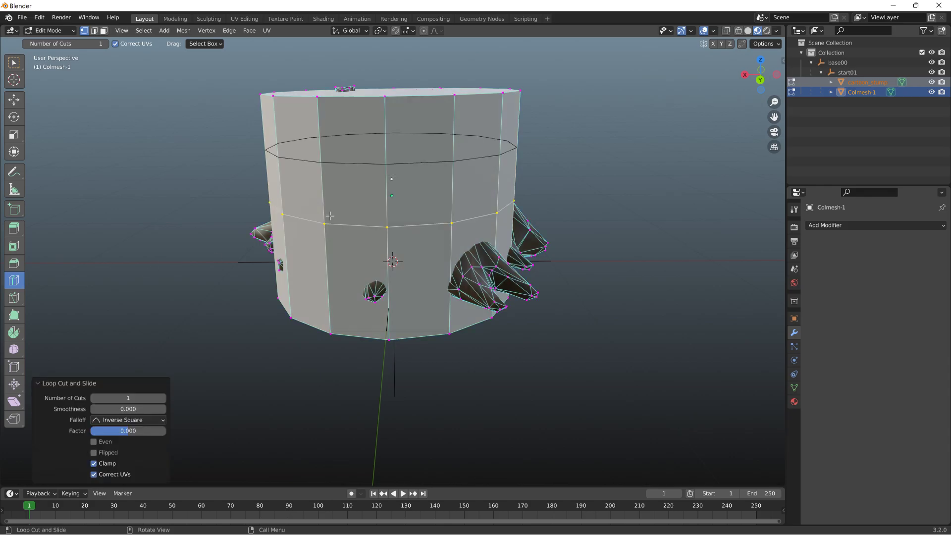
pyautogui.moveTo(208, 99); pyautogui.dragTo(238, 91, button='middle')
pyautogui.click(725, 30)
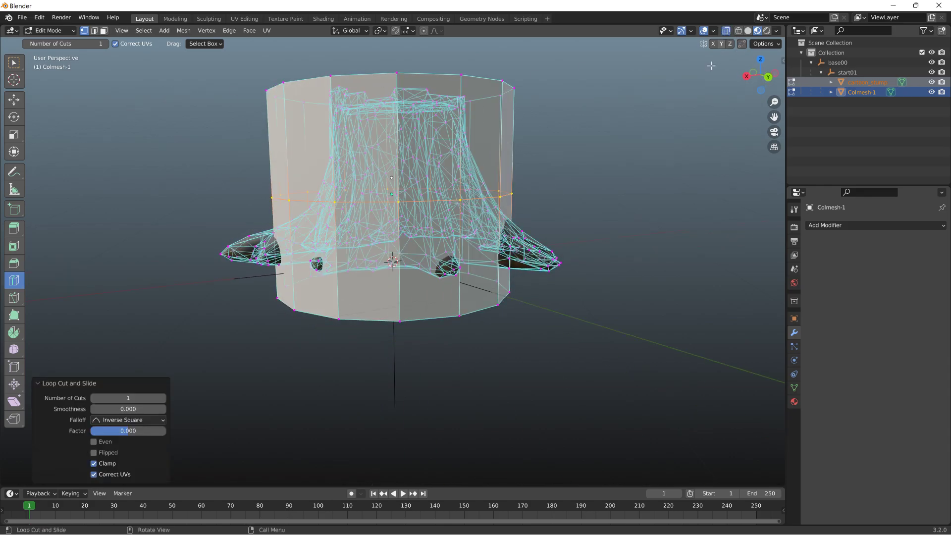
pyautogui.moveTo(667, 184); pyautogui.dragTo(674, 172, button='middle')
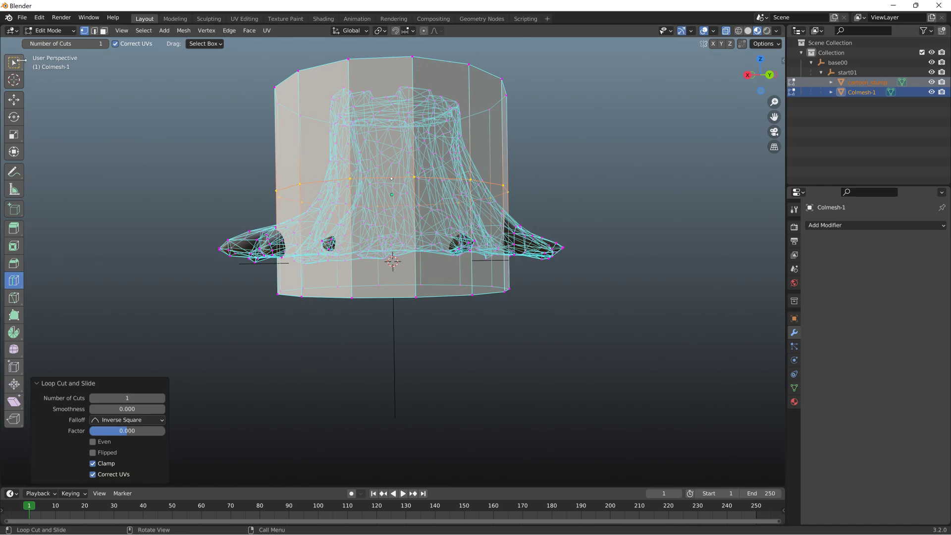
pyautogui.click(14, 62)
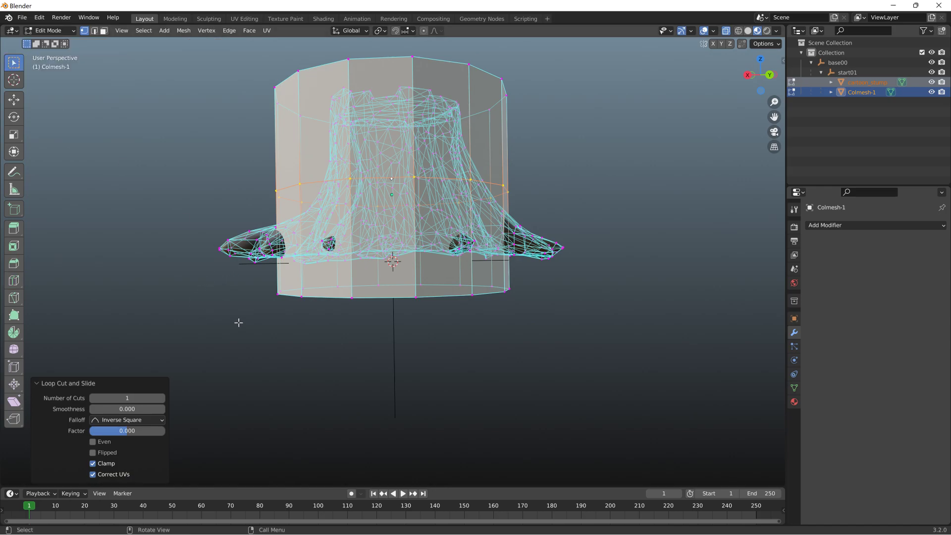
pyautogui.moveTo(245, 322); pyautogui.dragTo(535, 280)
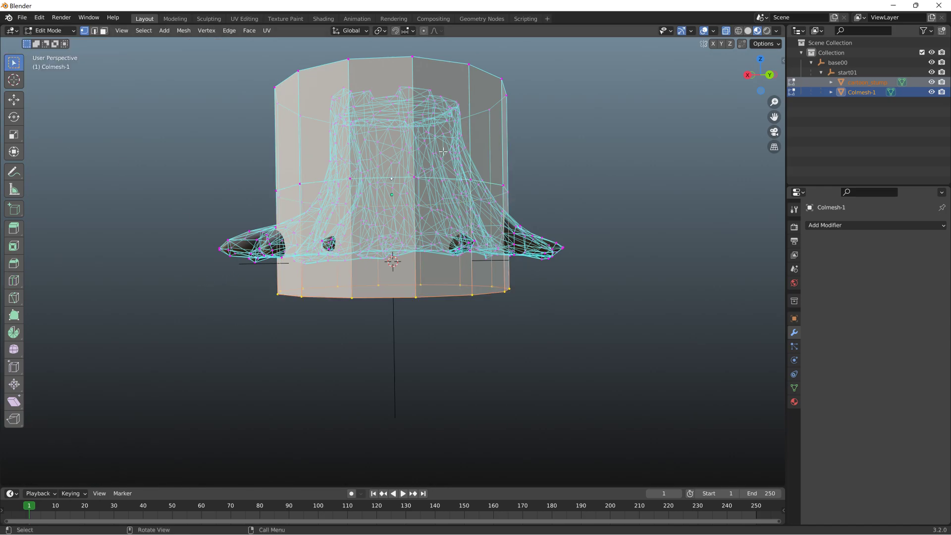
pyautogui.moveTo(441, 145); pyautogui.dragTo(436, 183, button='middle')
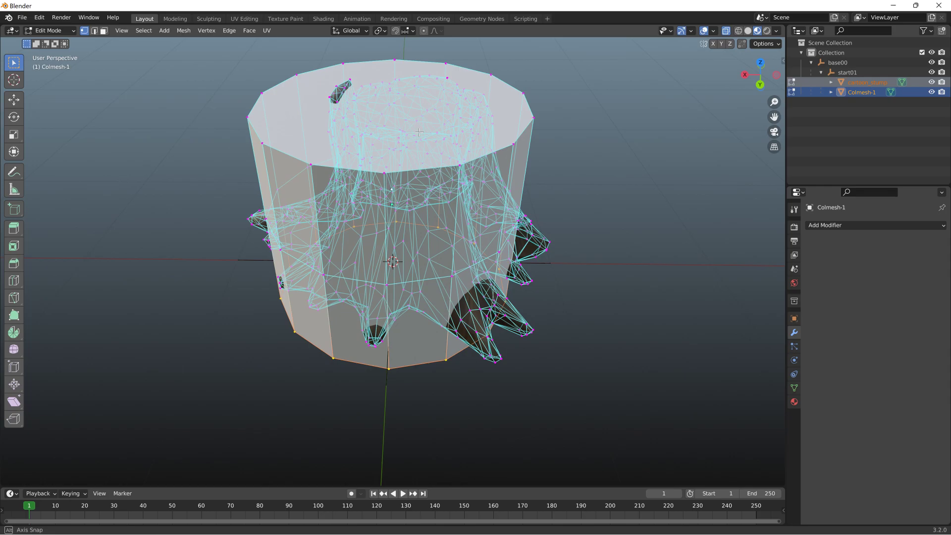
pyautogui.click(50, 31)
pyautogui.click(52, 42)
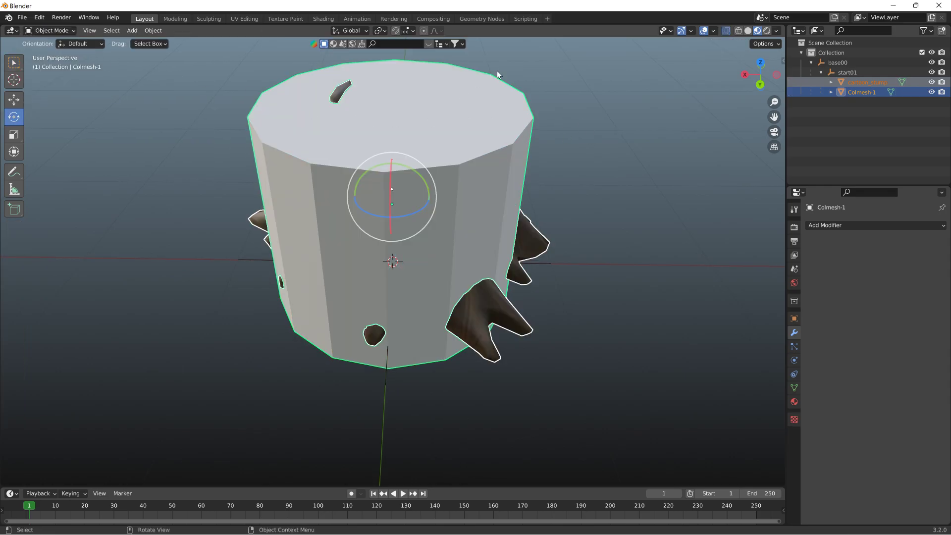
pyautogui.moveTo(507, 68); pyautogui.dragTo(643, 106, button='middle')
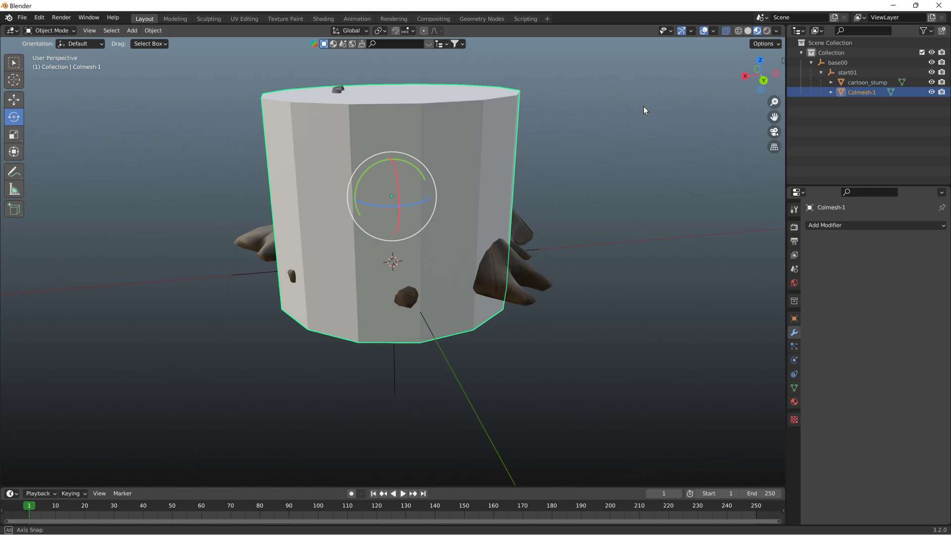
# Add loop cuts near the top and between the middle and bottom rings.
pyautogui.click(49, 31)
pyautogui.click(58, 51)
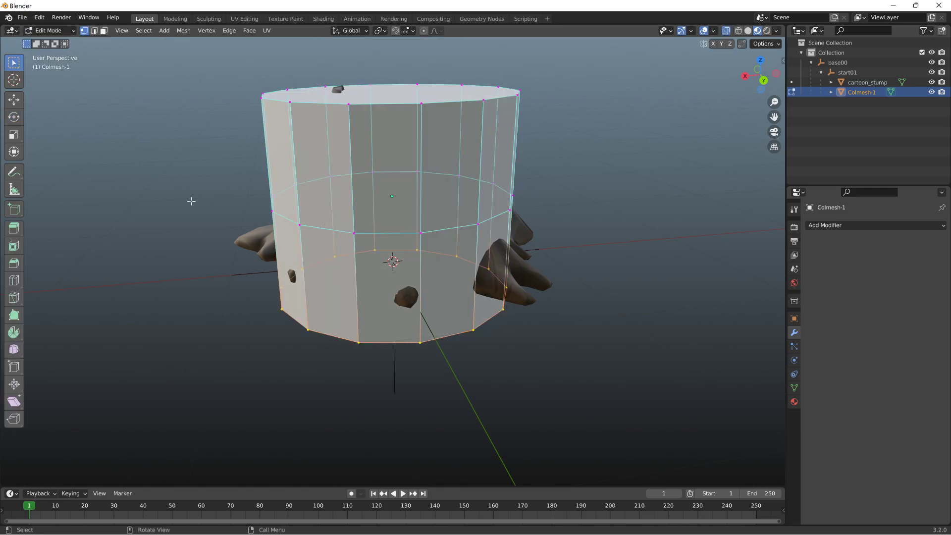
pyautogui.click(13, 280)
pyautogui.click(307, 160)
pyautogui.click(508, 260)
pyautogui.moveTo(529, 195); pyautogui.dragTo(74, 278, button='middle')
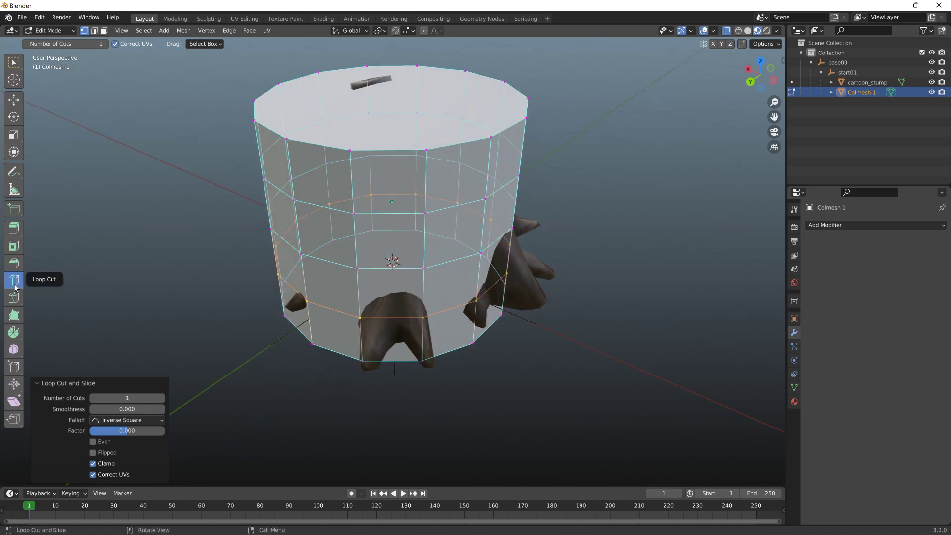
pyautogui.click(14, 63)
pyautogui.moveTo(198, 103); pyautogui.dragTo(158, 68, button='middle')
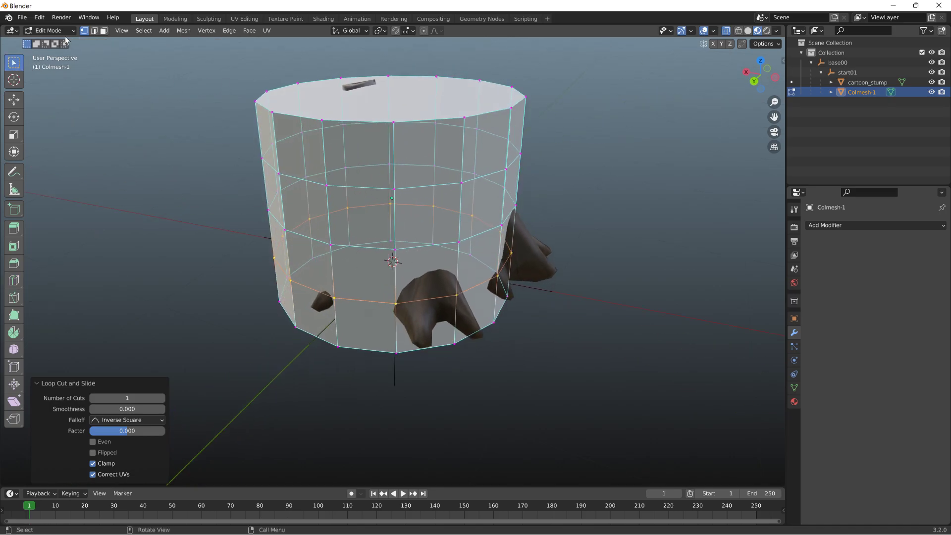
pyautogui.click(49, 31)
pyautogui.click(49, 39)
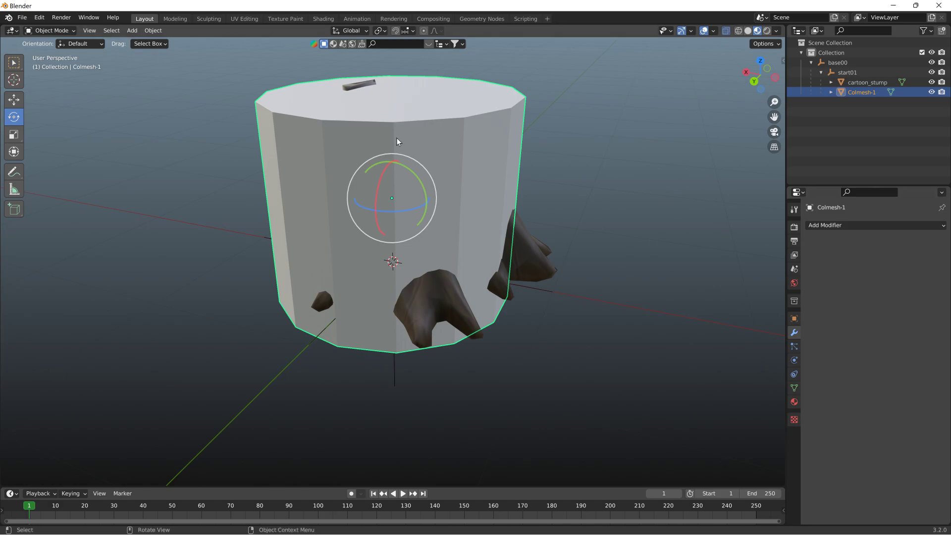
# Add a Shrinkwrap modifier to Colmesh-1 with cartoon_stump as its target.
pyautogui.click(894, 226)
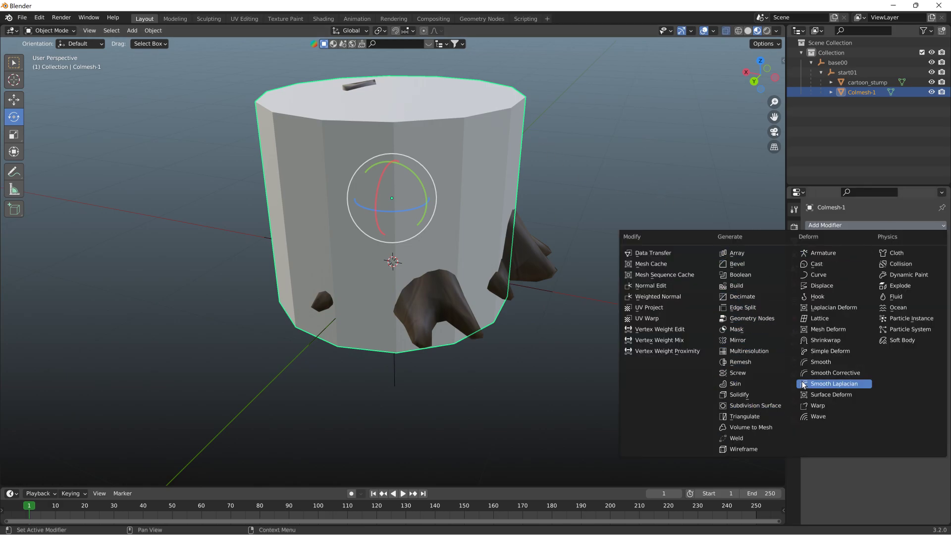
pyautogui.click(825, 340)
pyautogui.click(894, 281)
pyautogui.click(860, 296)
pyautogui.moveTo(718, 233); pyautogui.dragTo(462, 166, button='middle')
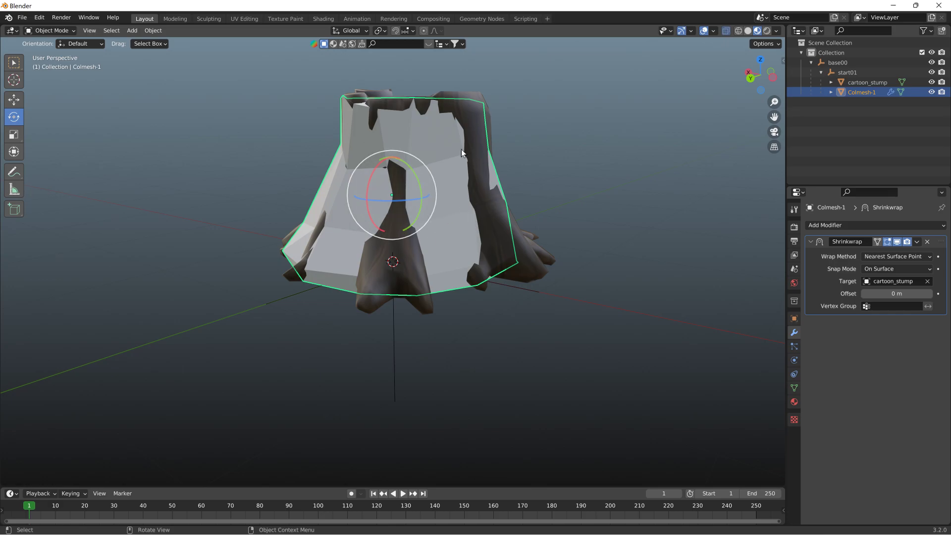
pyautogui.moveTo(493, 185); pyautogui.dragTo(428, 115, button='middle')
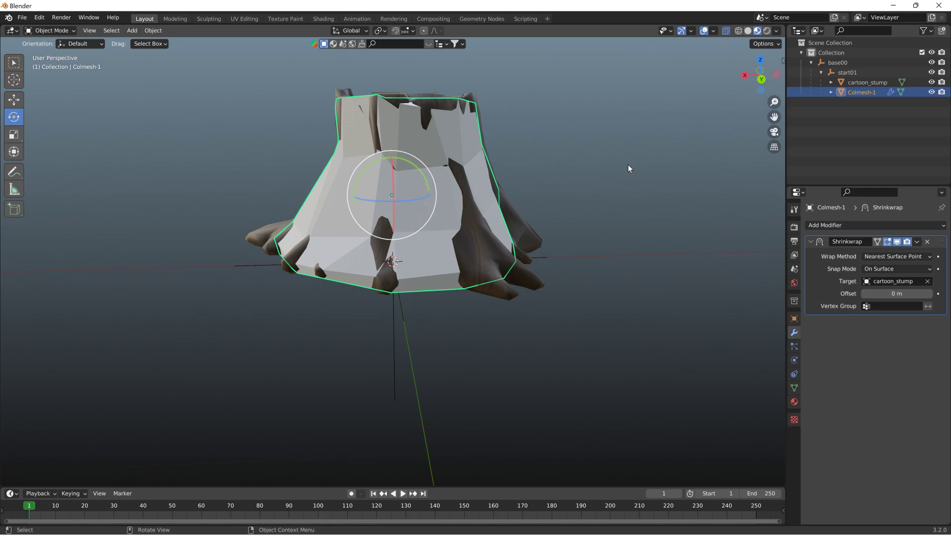
pyautogui.moveTo(628, 165); pyautogui.dragTo(510, 169, button='middle')
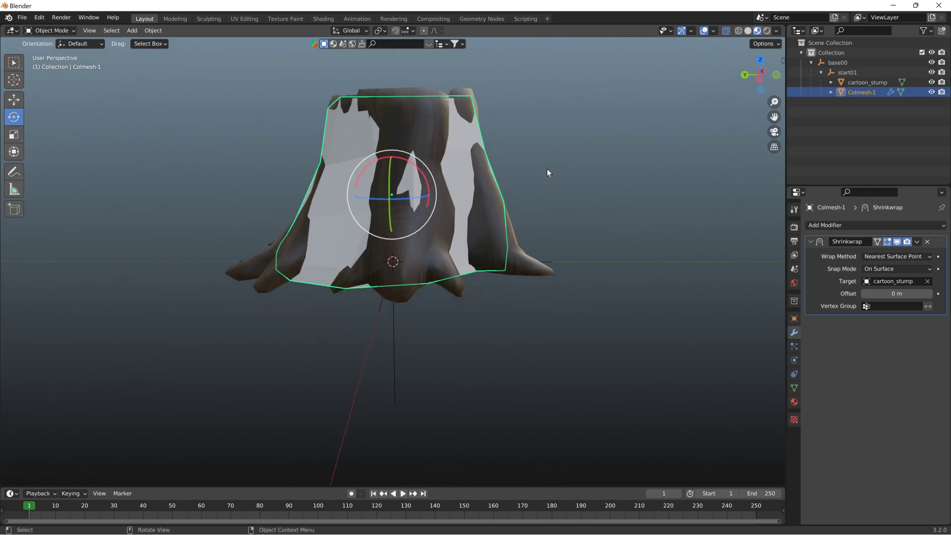
# Select all of Colmesh-1 in Edit Mode, apply Edge > Subdivide once, and return to Object Mode.
pyautogui.click(52, 30)
pyautogui.click(50, 49)
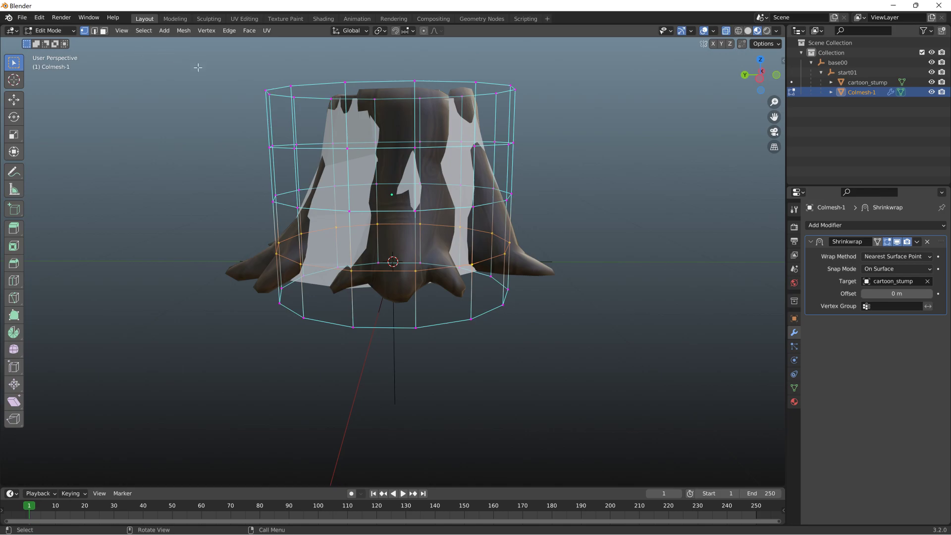
pyautogui.press('a')
pyautogui.click(246, 31)
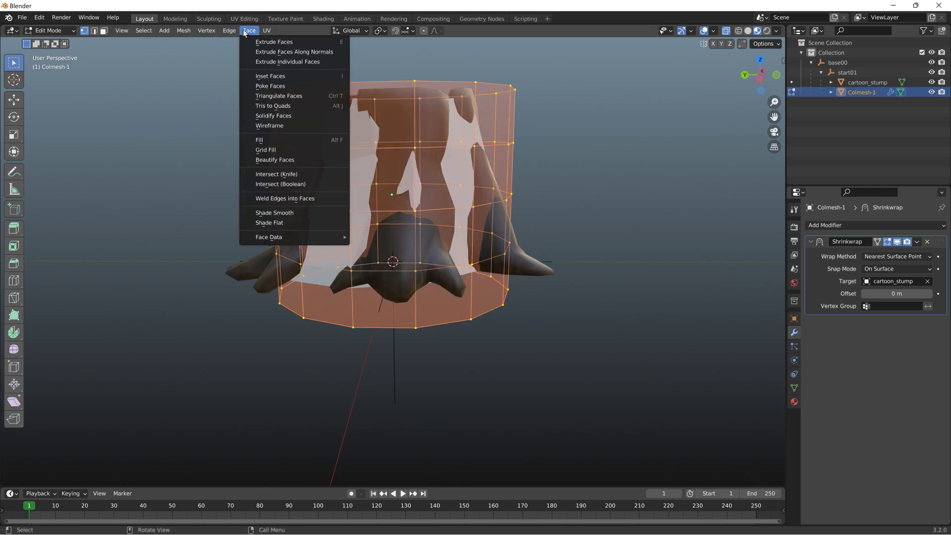
pyautogui.click(230, 31)
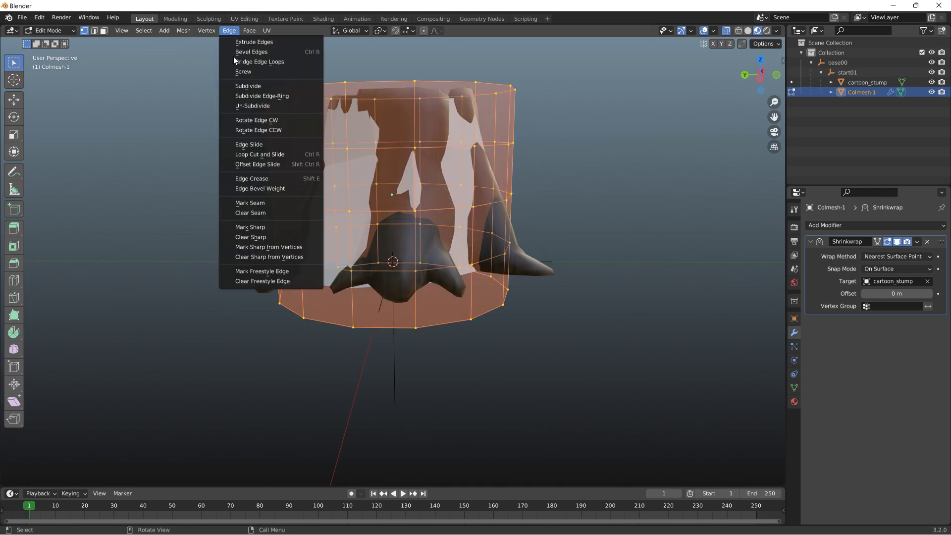
pyautogui.click(241, 84)
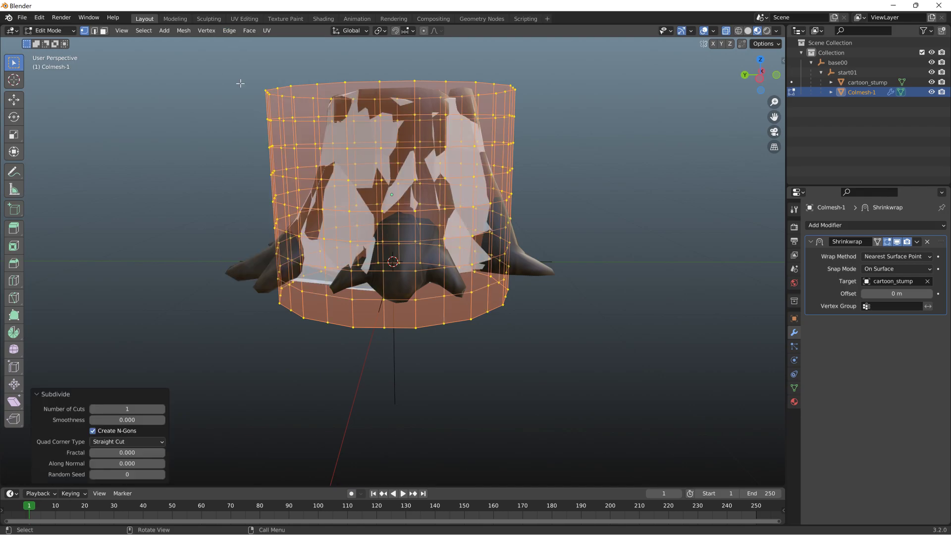
pyautogui.click(69, 35)
pyautogui.click(48, 31)
pyautogui.moveTo(211, 97); pyautogui.dragTo(287, 114, button='middle')
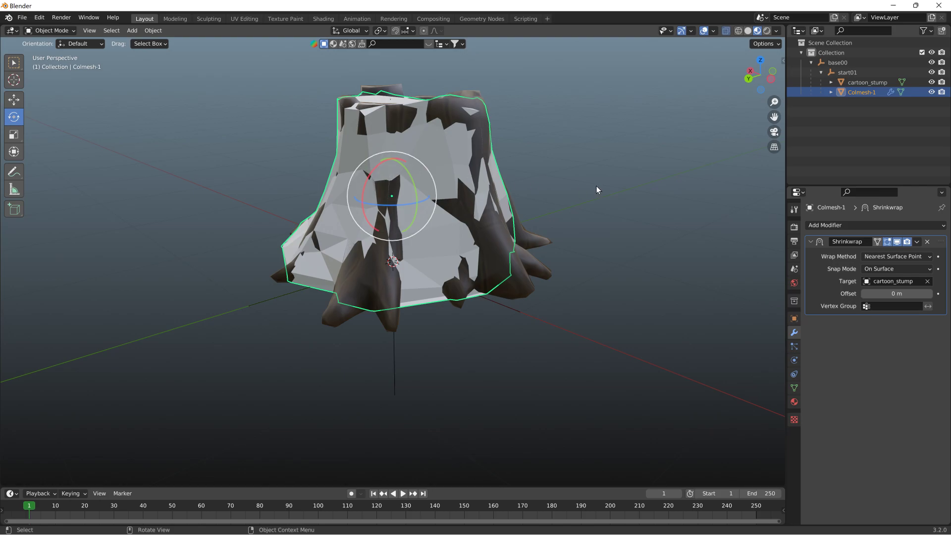
pyautogui.moveTo(596, 187); pyautogui.dragTo(519, 181, button='middle')
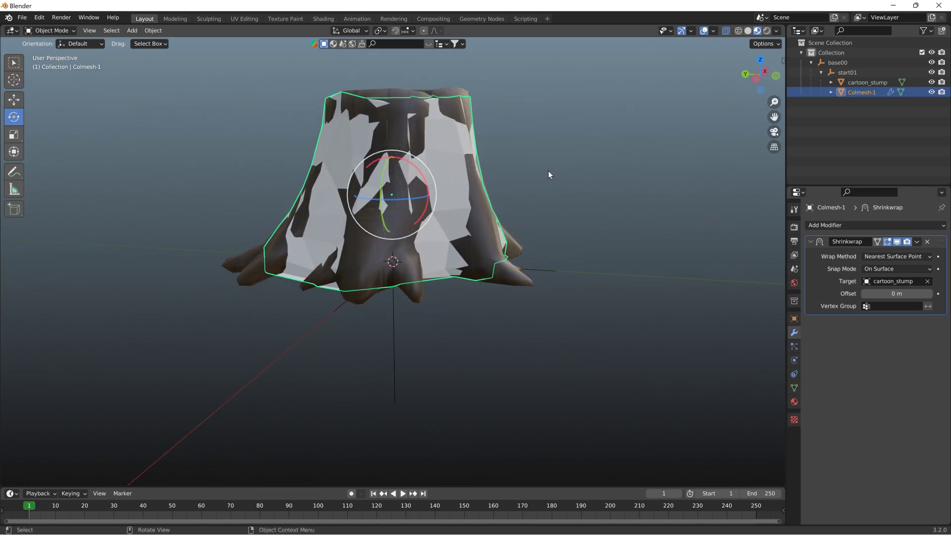
# Set the Shrinkwrap to Nearest Vertex wrapping with a 0 m offset.
pyautogui.click(893, 257)
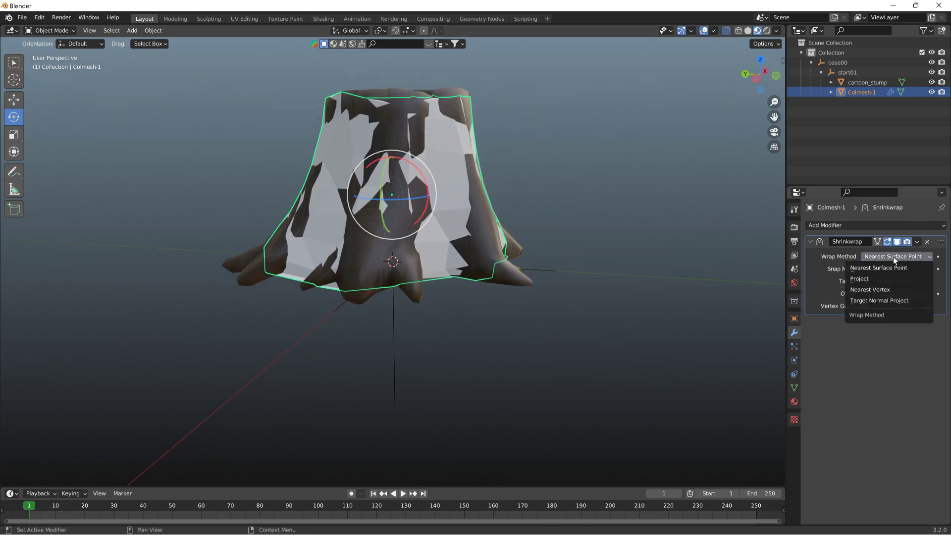
pyautogui.click(877, 292)
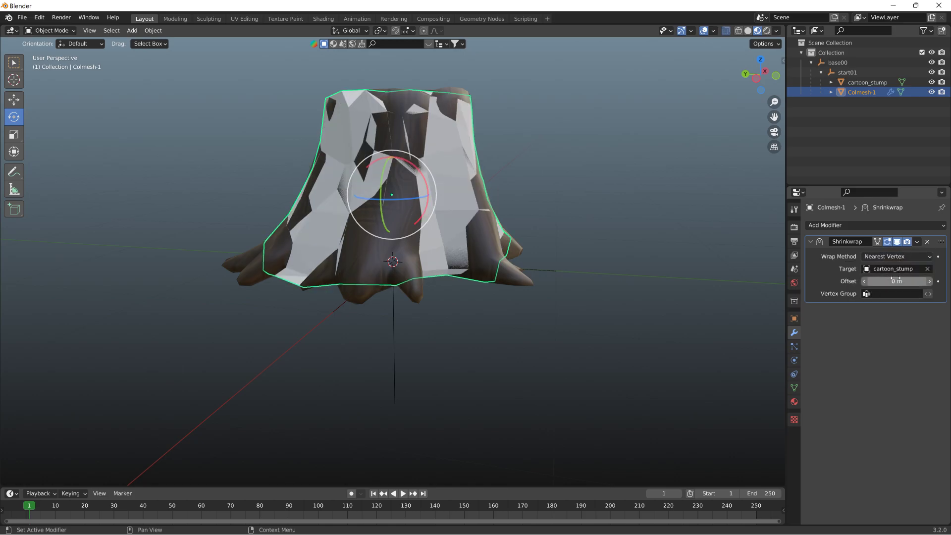
pyautogui.moveTo(925, 281); pyautogui.dragTo(902, 282)
pyautogui.click(864, 282)
pyautogui.click(865, 281)
pyautogui.click(864, 281)
pyautogui.click(864, 281)
pyautogui.click(864, 282)
pyautogui.click(864, 281)
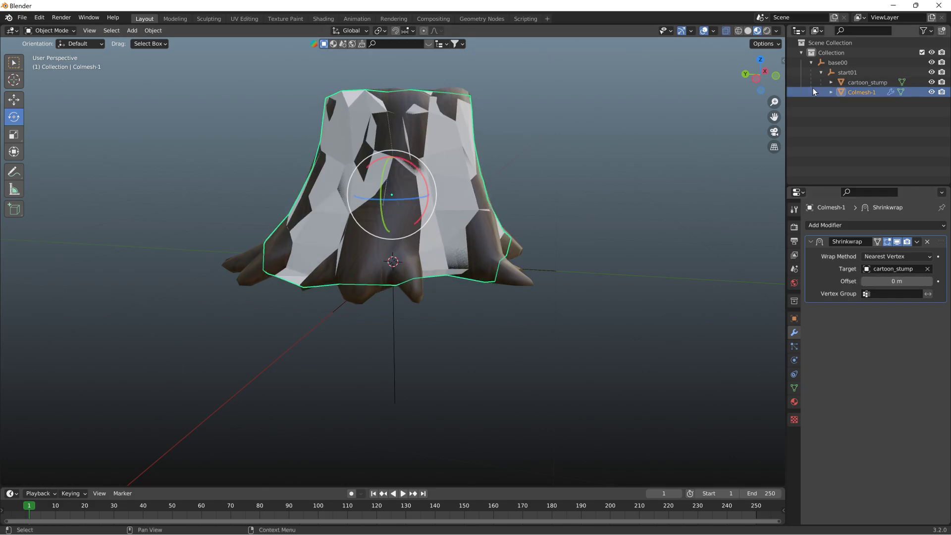
# Apply the Shrinkwrap modifier permanently to Colmesh-1.
pyautogui.click(916, 242)
pyautogui.click(907, 251)
pyautogui.moveTo(474, 168); pyautogui.dragTo(441, 162, button='middle')
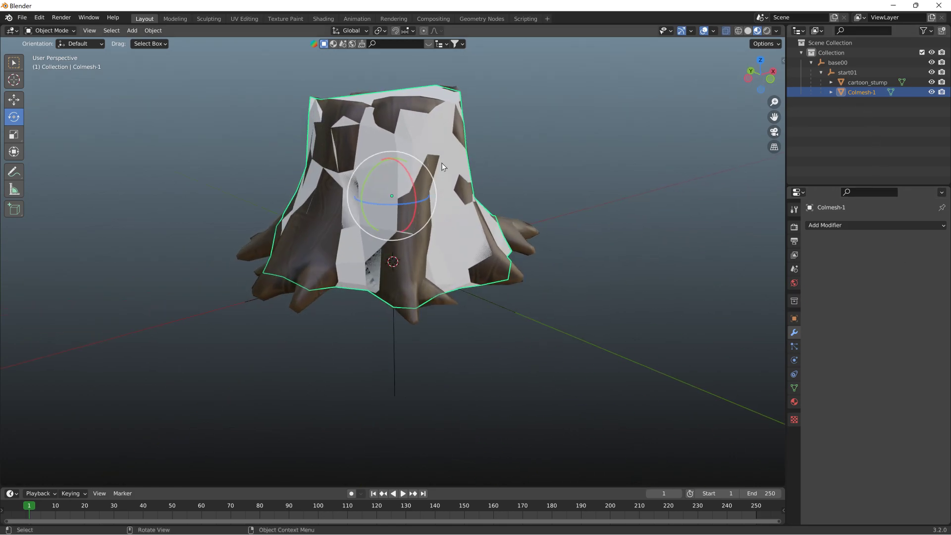
# Start a Collada (.dae) export and browse to BeamNG.drive\0.25\levels\smallgrid\art.
pyautogui.click(22, 17)
pyautogui.moveTo(110, 162)
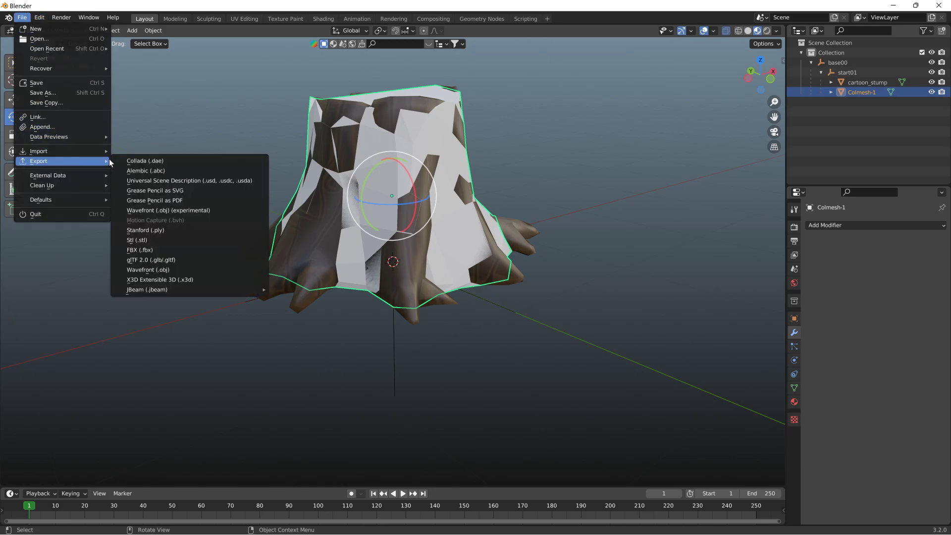
pyautogui.click(140, 161)
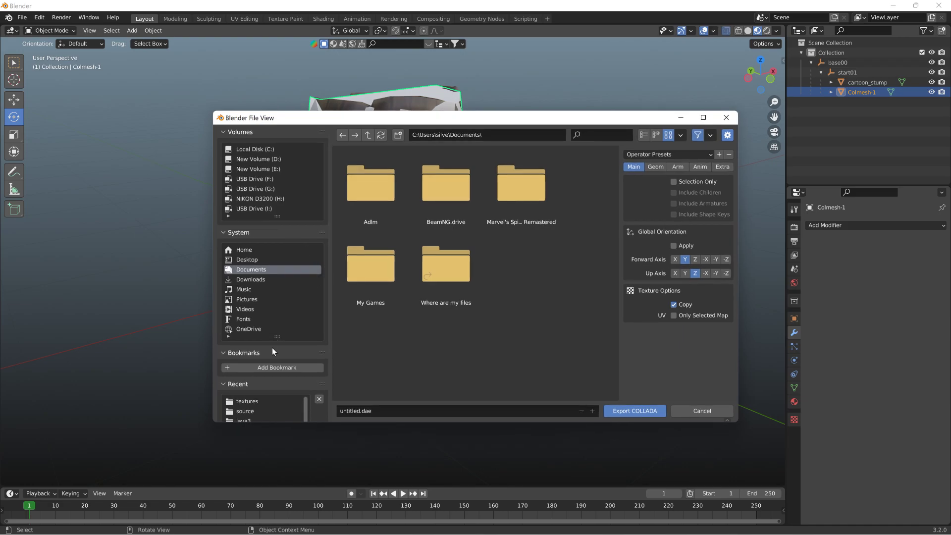
pyautogui.scroll(-2, 266, 337)
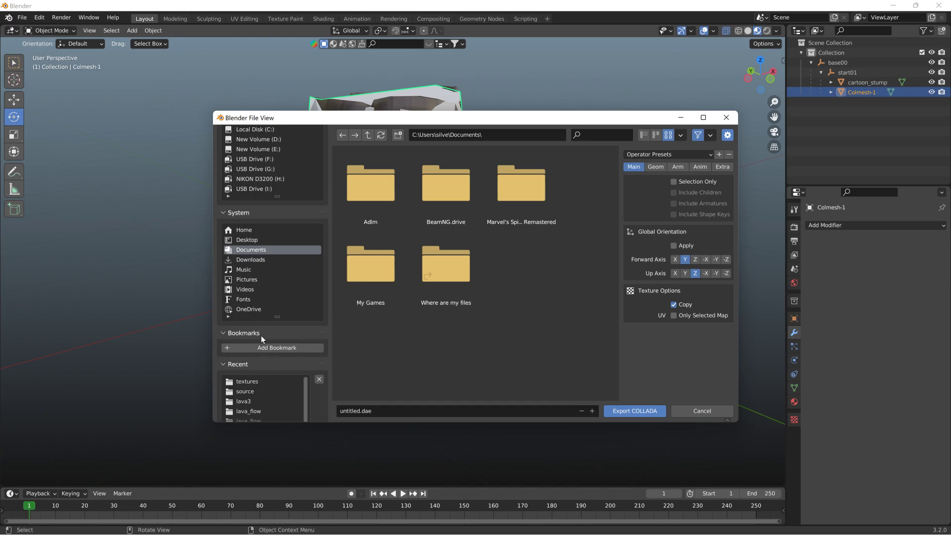
pyautogui.scroll(-2, 259, 340)
pyautogui.scroll(-2, 263, 382)
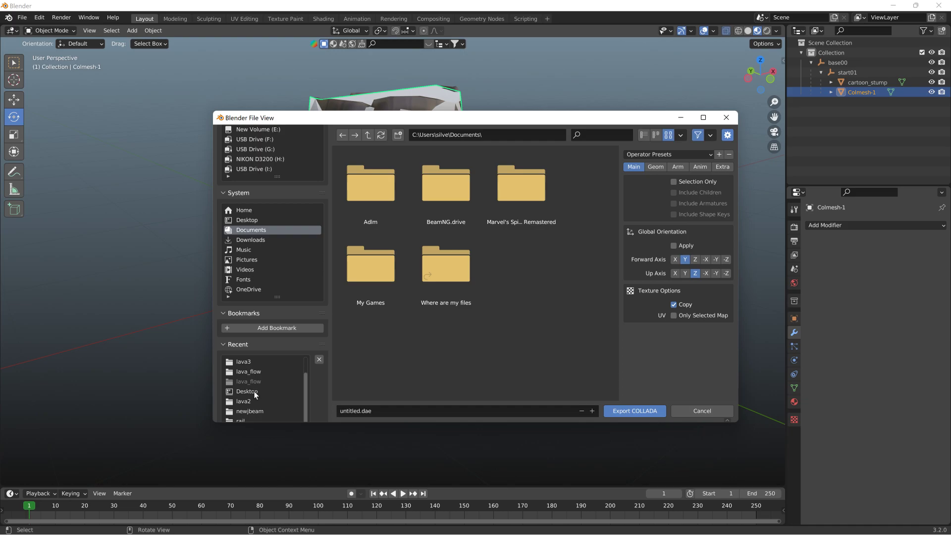
pyautogui.click(259, 390)
pyautogui.click(373, 184)
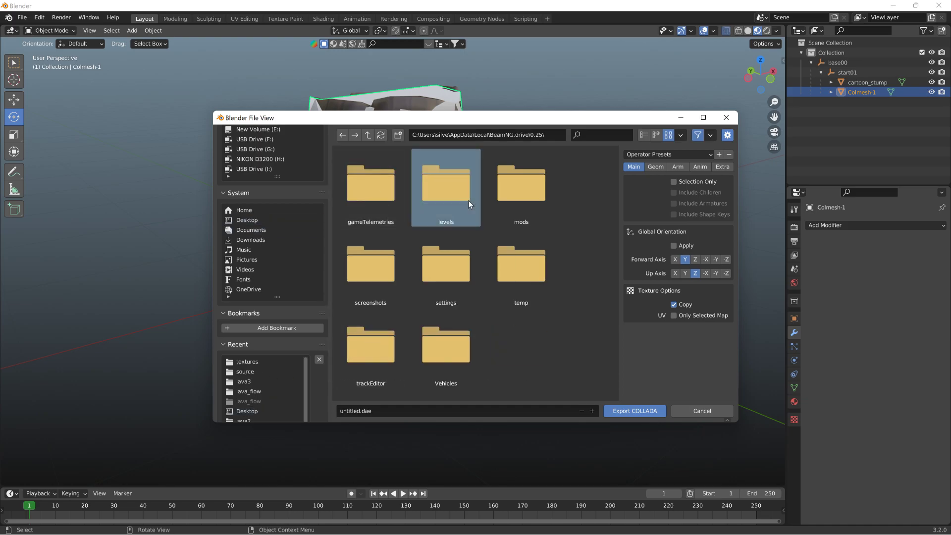
pyautogui.click(465, 197)
pyautogui.click(435, 192)
pyautogui.click(381, 188)
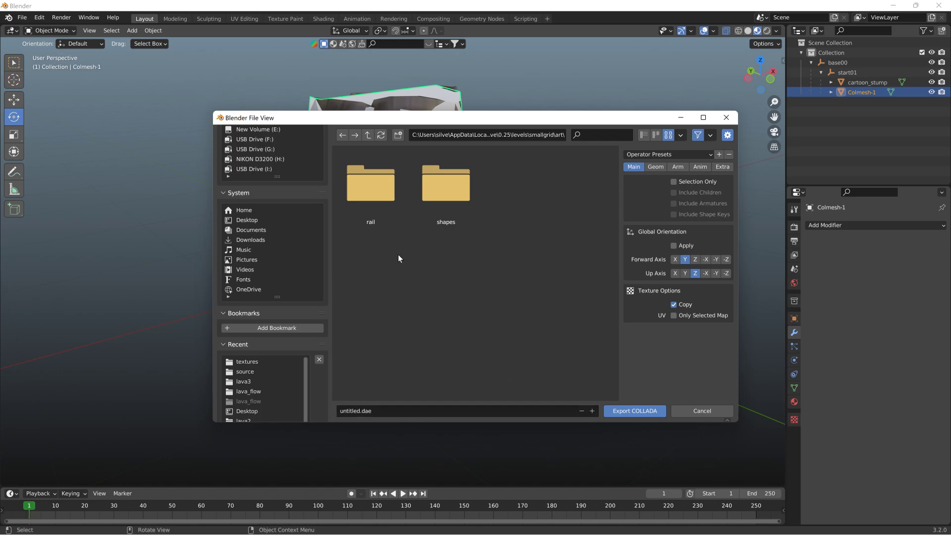
# Export the scene there as stump.dae.
pyautogui.click(392, 410)
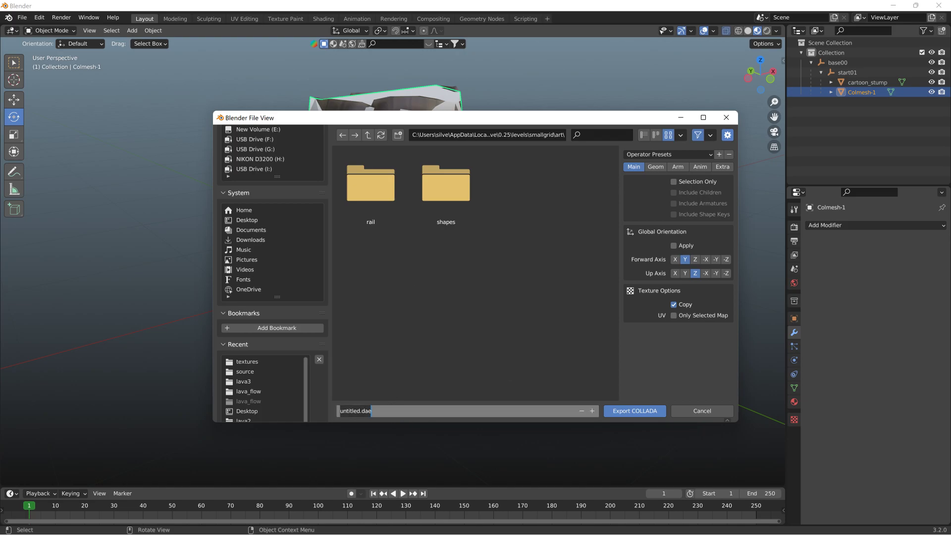
pyautogui.write('stump')
pyautogui.press('Return')
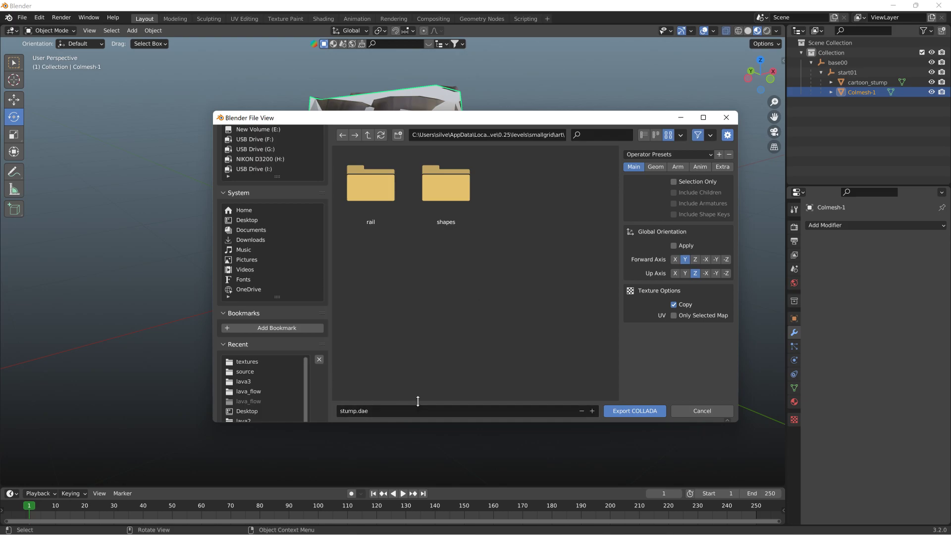
pyautogui.click(631, 411)
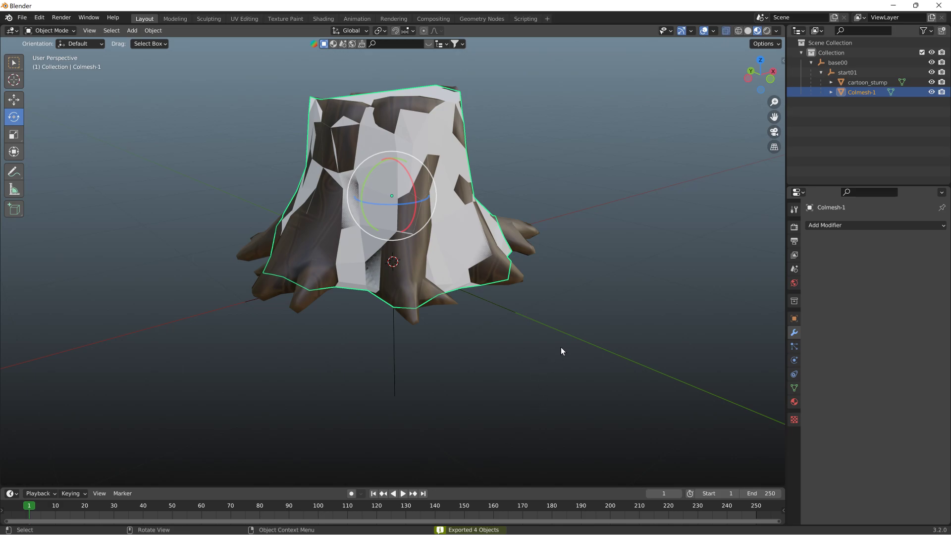
# Close BeamNG's terrain material library and terrain painter, and leave the World Editor.
pyautogui.click(892, 6)
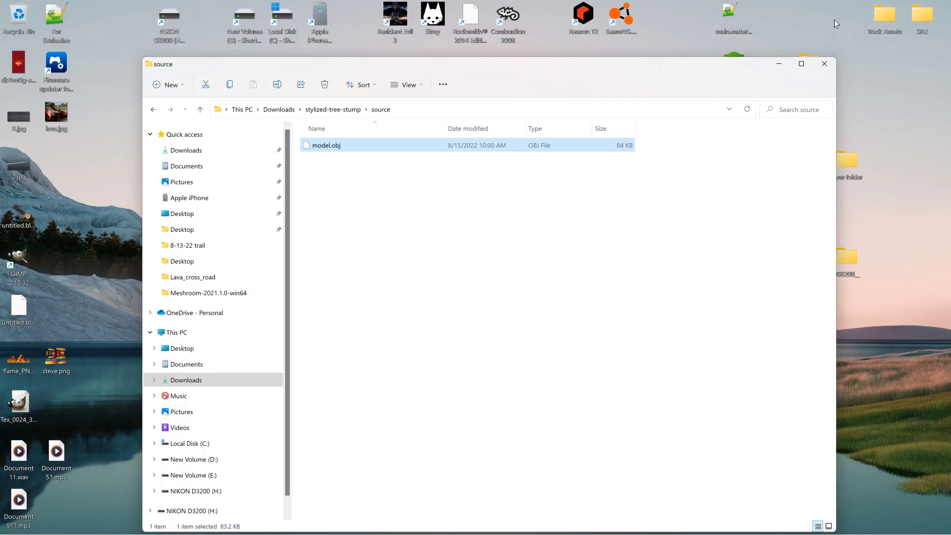
pyautogui.click(688, 525)
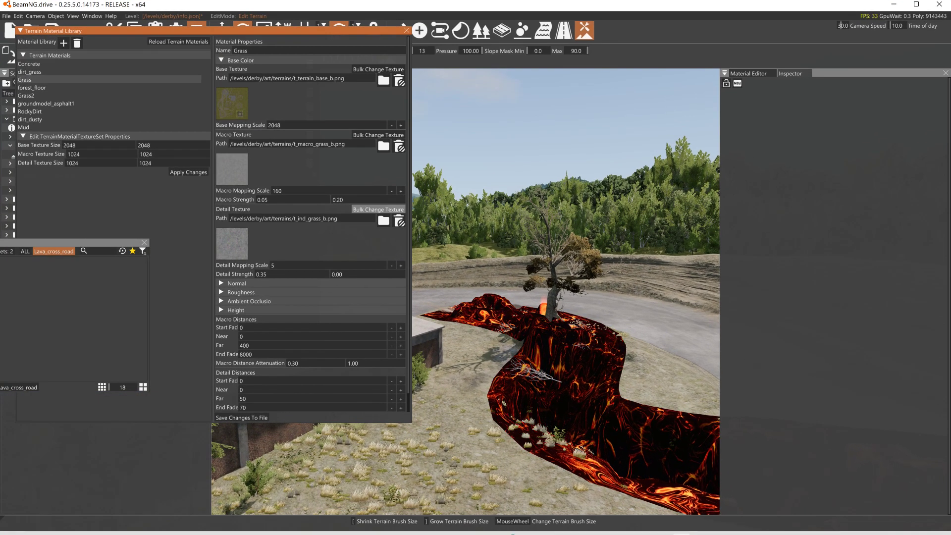
pyautogui.click(406, 30)
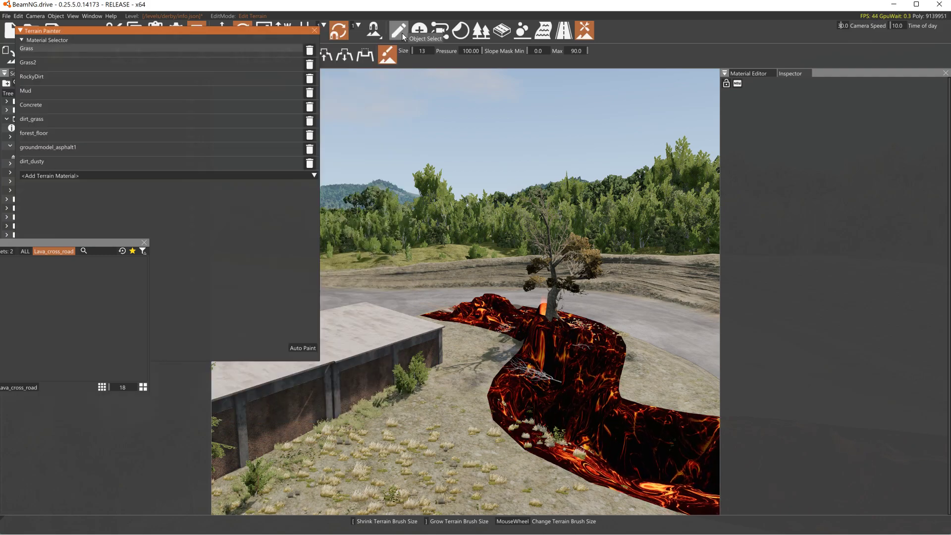
pyautogui.click(313, 30)
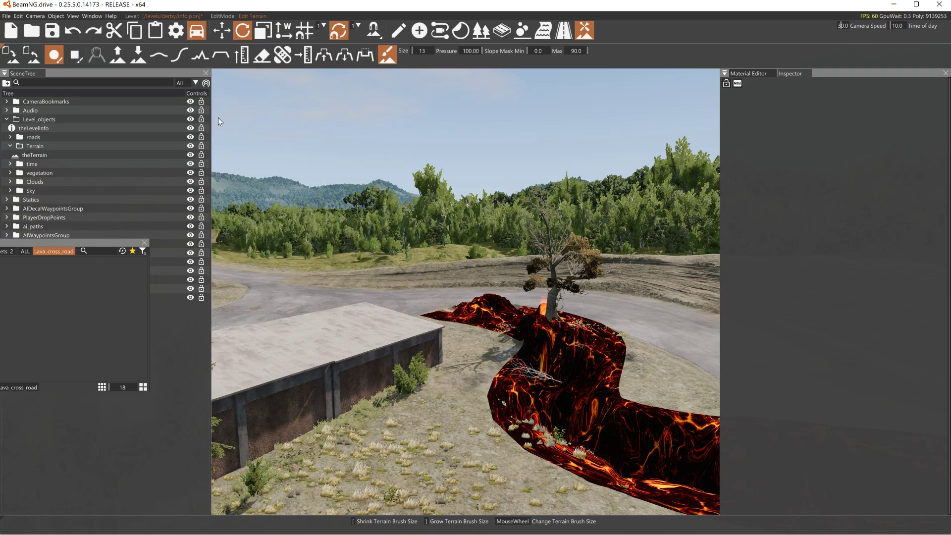
pyautogui.press('F11')
# Spawn into Grid, Small, Pure from Freeroam, saving the previous level's changes.
pyautogui.press('Escape')
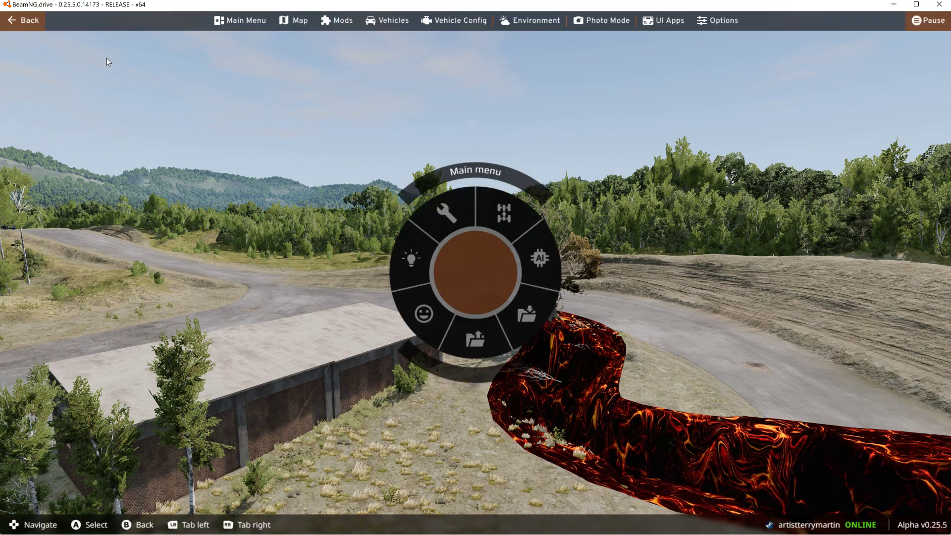
pyautogui.click(239, 20)
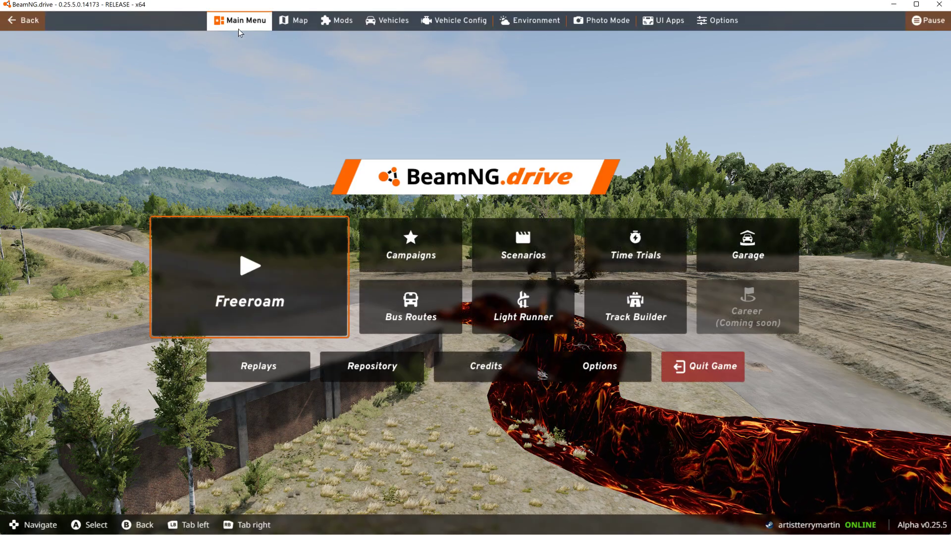
pyautogui.click(243, 296)
pyautogui.click(457, 229)
pyautogui.click(457, 229)
pyautogui.click(803, 496)
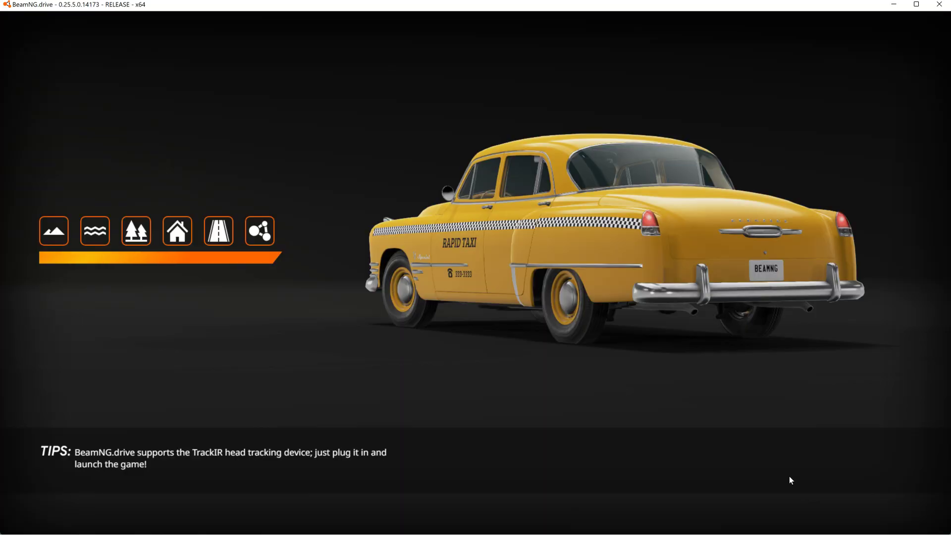
pyautogui.click(486, 310)
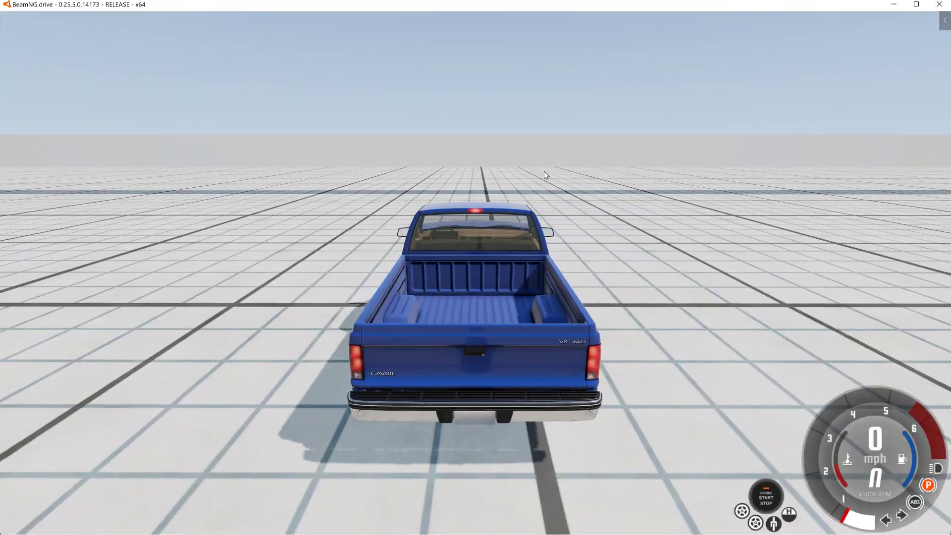
# Open the smallgrid World Editor, start a new material, then select cartoon_stump in Blender.
pyautogui.press('F11')
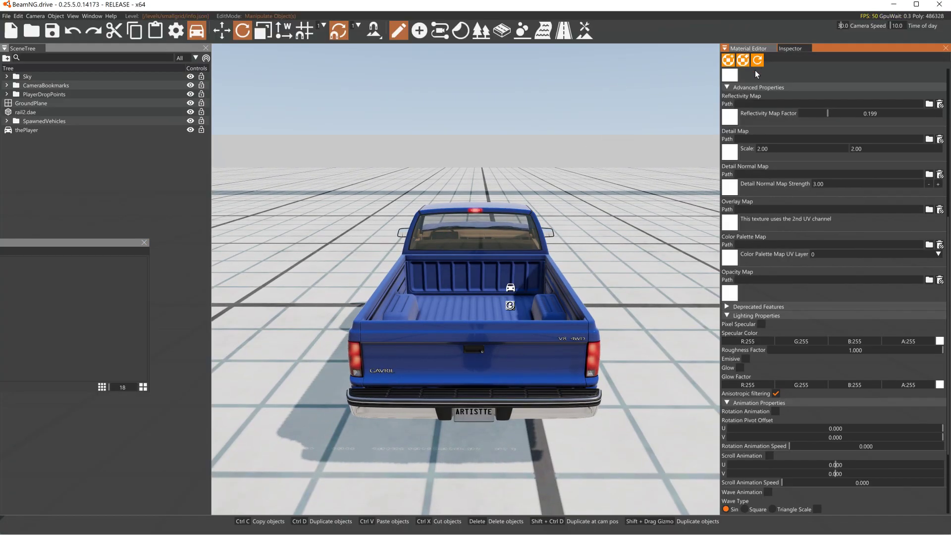
pyautogui.scroll(10, 778, 80)
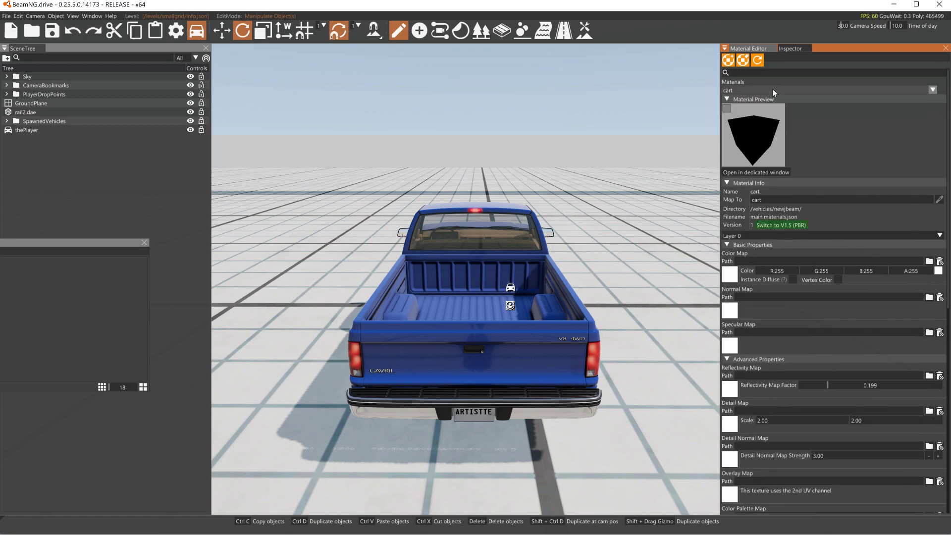
pyautogui.click(728, 60)
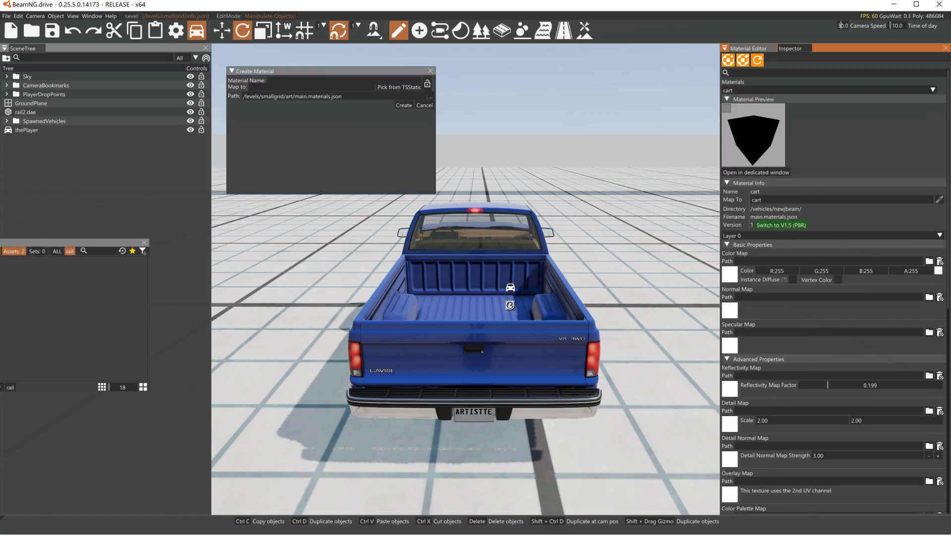
pyautogui.press('super+Tab')
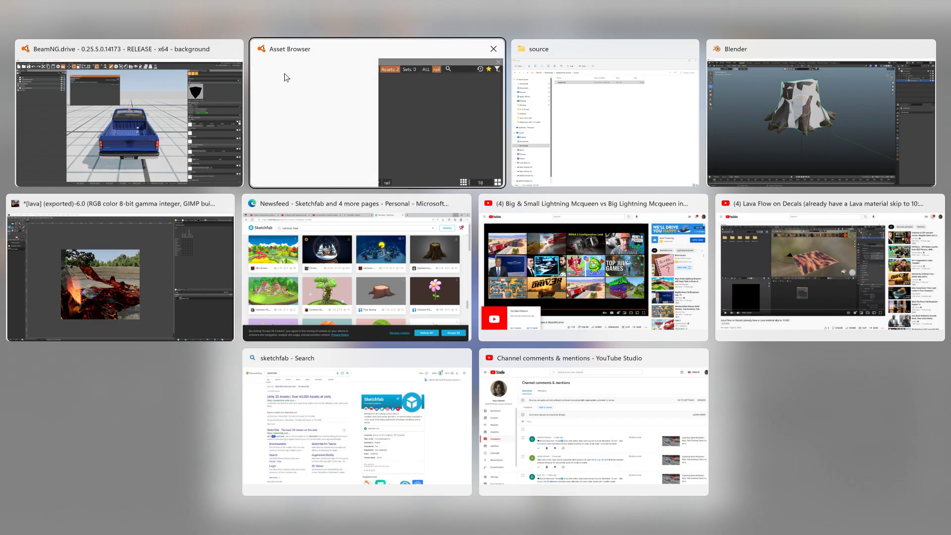
pyautogui.click(769, 64)
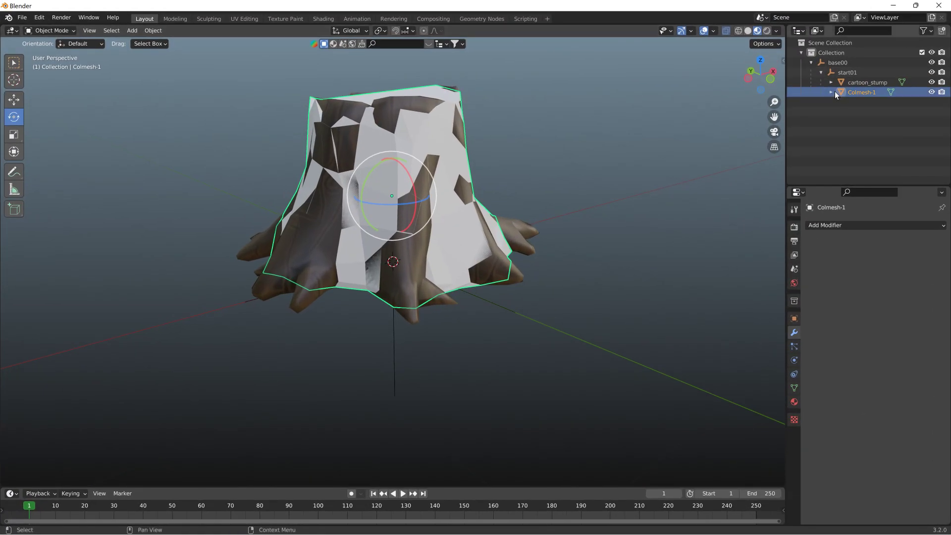
pyautogui.click(837, 83)
# Expand cartoon_stump in Blender's outliner to read its material name.
pyautogui.click(834, 83)
pyautogui.click(882, 93)
pyautogui.click(886, 102)
# Back in BeamNG's Material Editor, create a new material named cartoon_stump.
pyautogui.press('super+Tab')
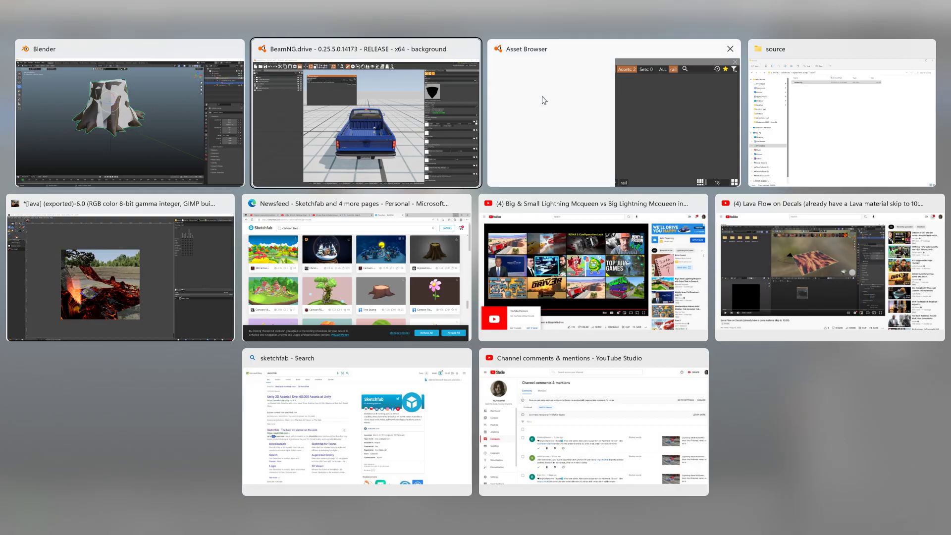
pyautogui.click(544, 95)
pyautogui.click(761, 266)
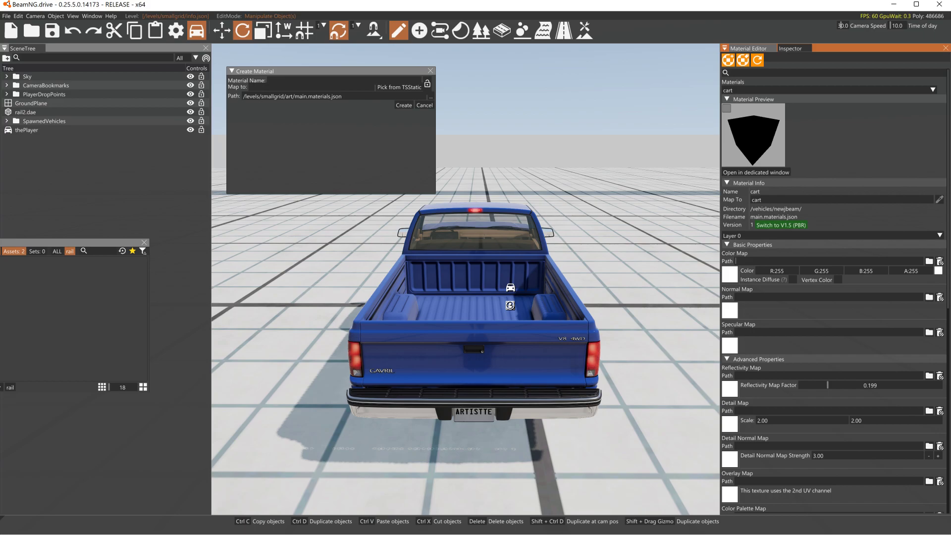
pyautogui.click(269, 80)
pyautogui.write('cartoon')
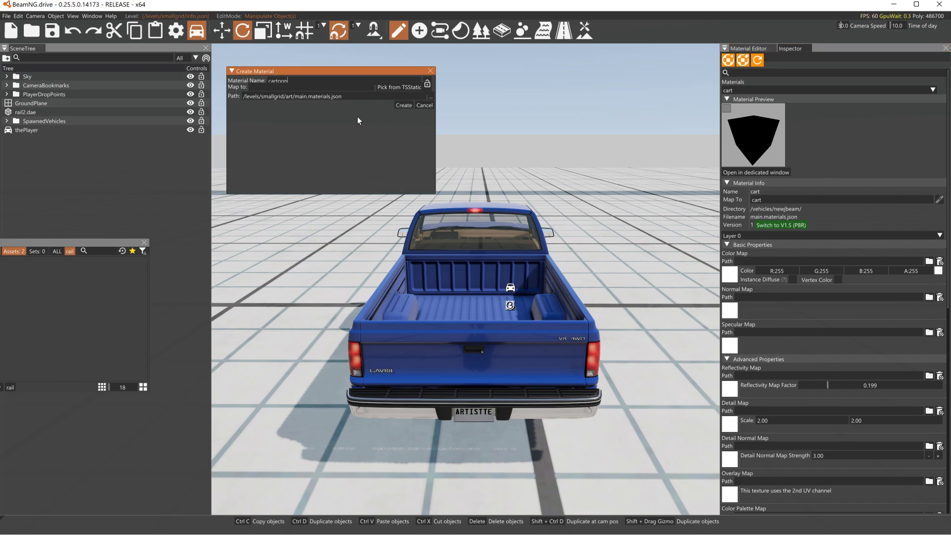
pyautogui.write(' stump')
pyautogui.click(402, 105)
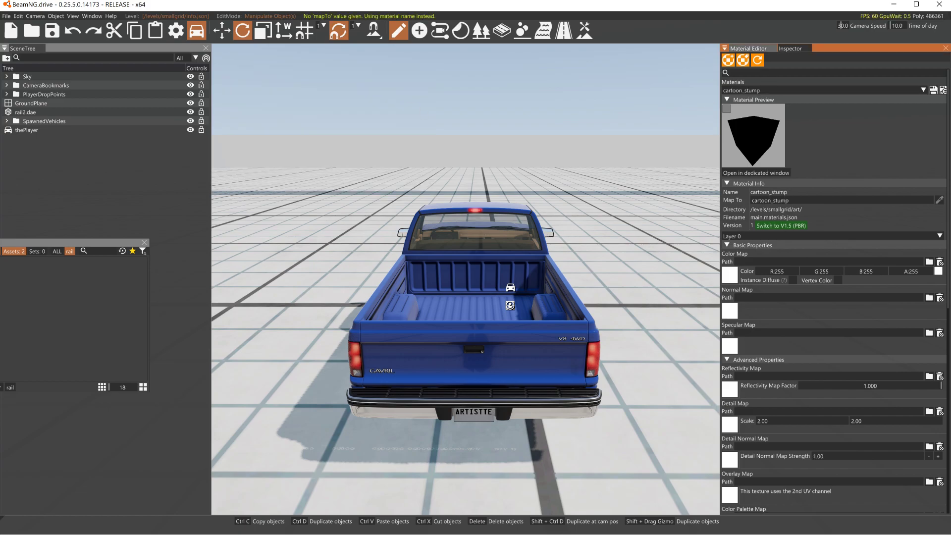
# Browse the Color Map file dialog through art, shapes and misc, then close it without choosing a texture.
pyautogui.click(732, 275)
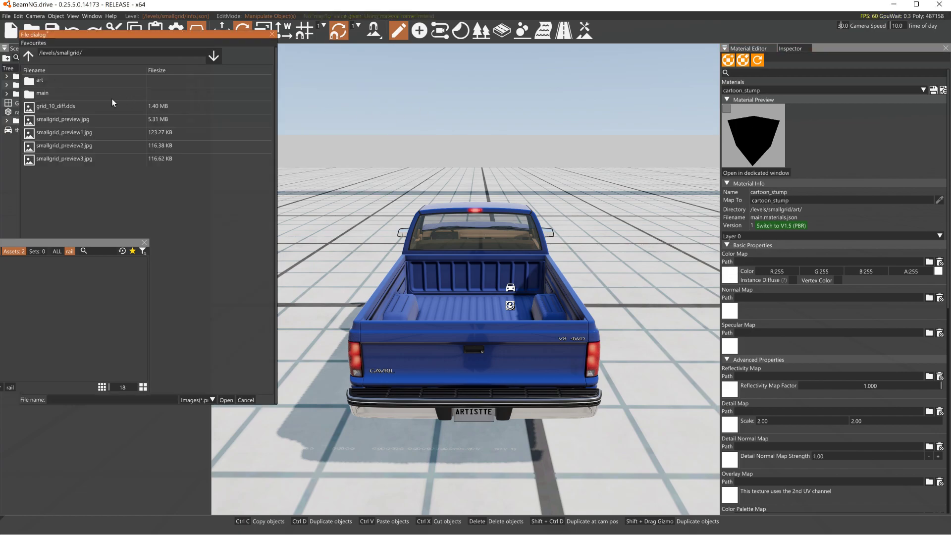
pyautogui.doubleClick(52, 77)
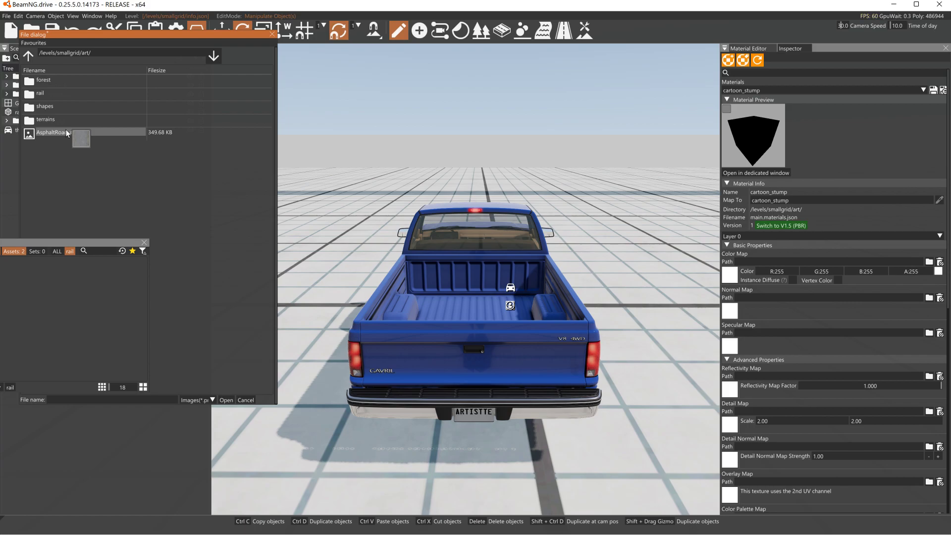
pyautogui.doubleClick(46, 107)
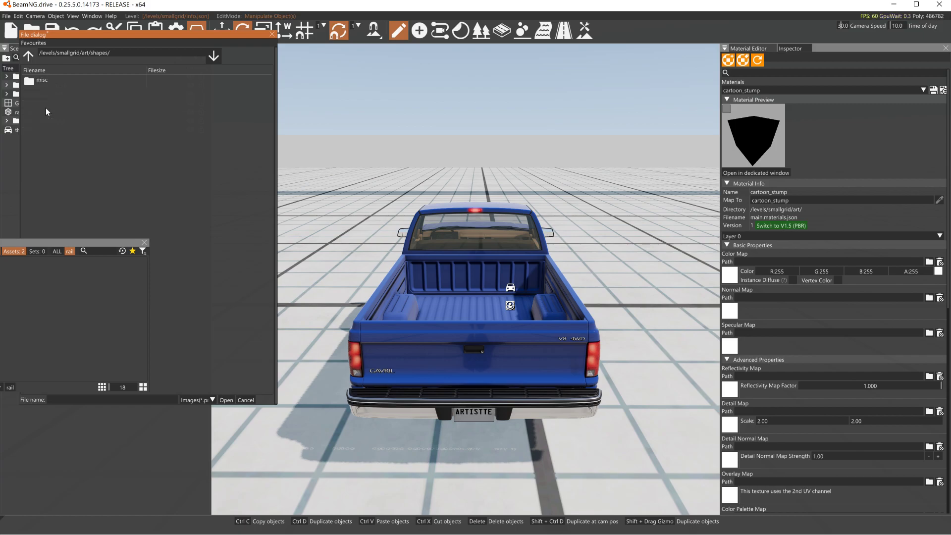
pyautogui.doubleClick(43, 79)
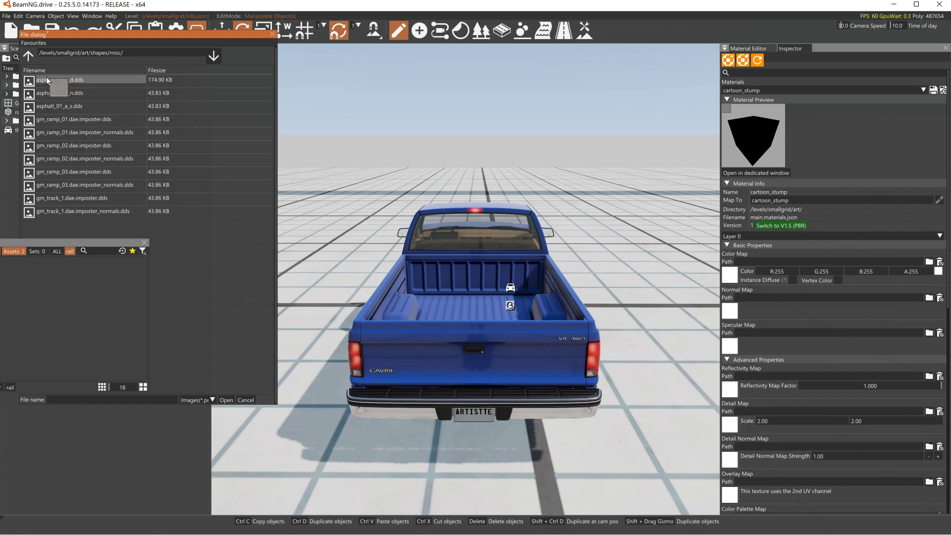
pyautogui.click(28, 56)
pyautogui.click(27, 56)
pyautogui.click(28, 56)
pyautogui.click(27, 56)
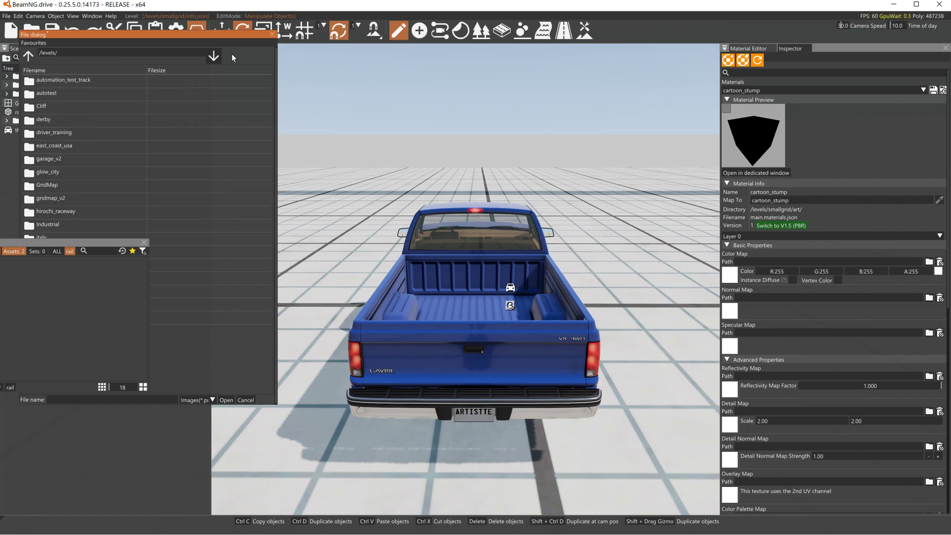
pyautogui.click(273, 35)
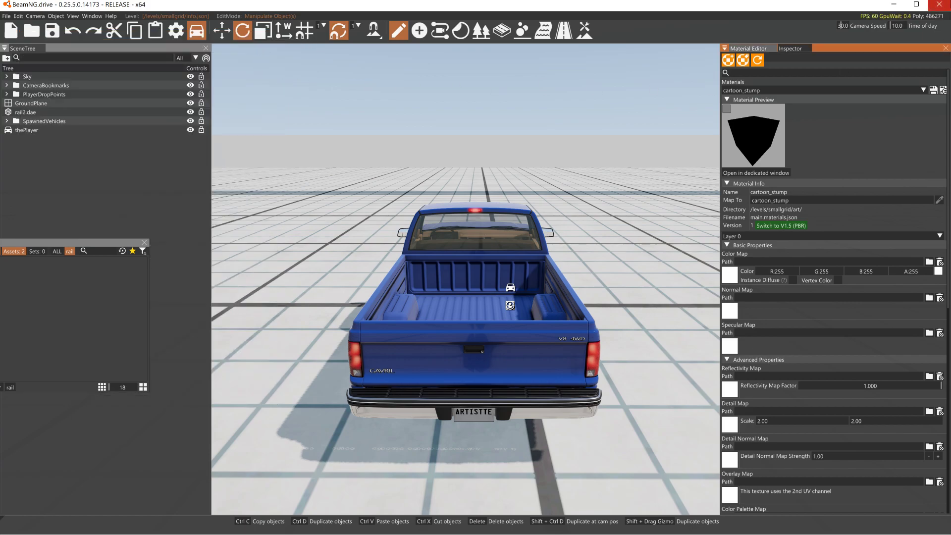
# Move, expand and enlarge the Asset Browser to show folders and files.
pyautogui.moveTo(81, 241); pyautogui.dragTo(302, 211)
pyautogui.click(92, 209)
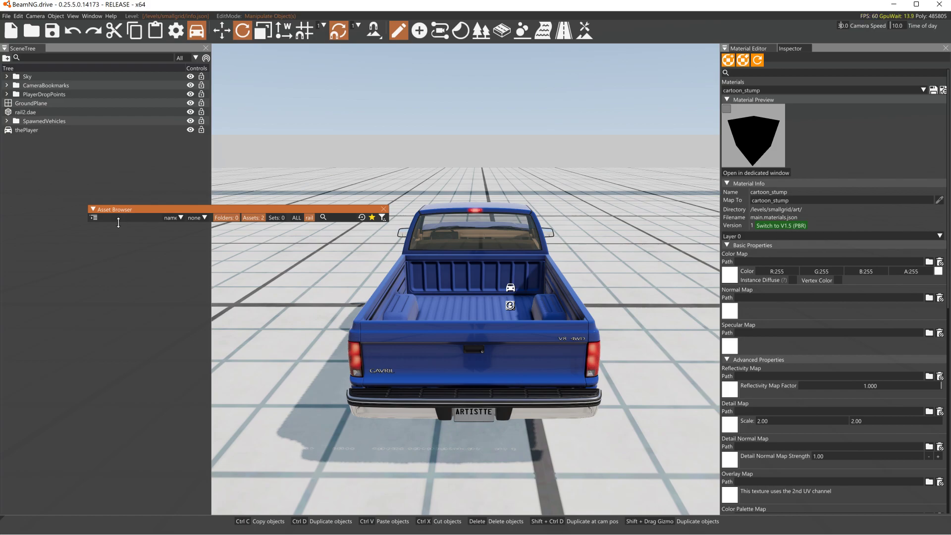
pyautogui.moveTo(118, 224); pyautogui.dragTo(98, 332)
pyautogui.scroll(2, 154, 276)
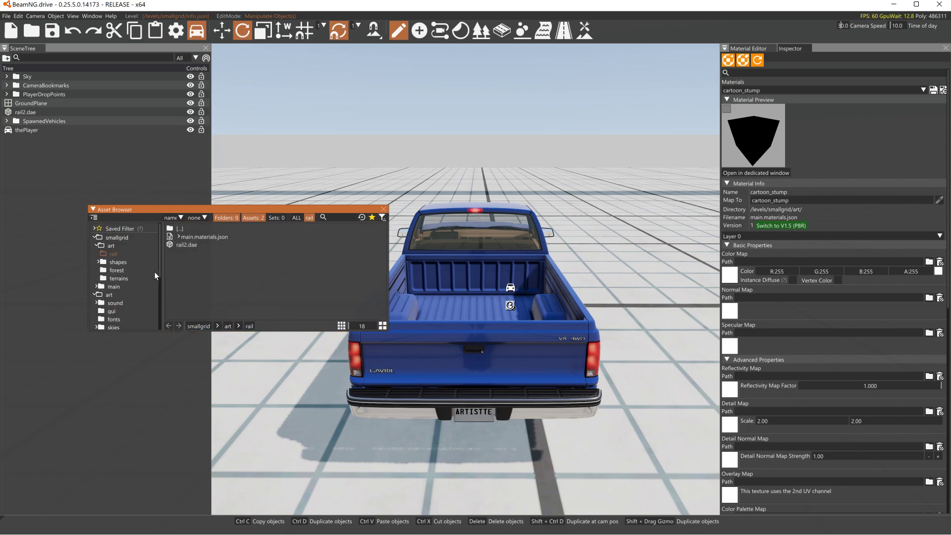
# Open the smallgrid level's art folder in the Asset Browser, then return to Blender.
pyautogui.click(113, 237)
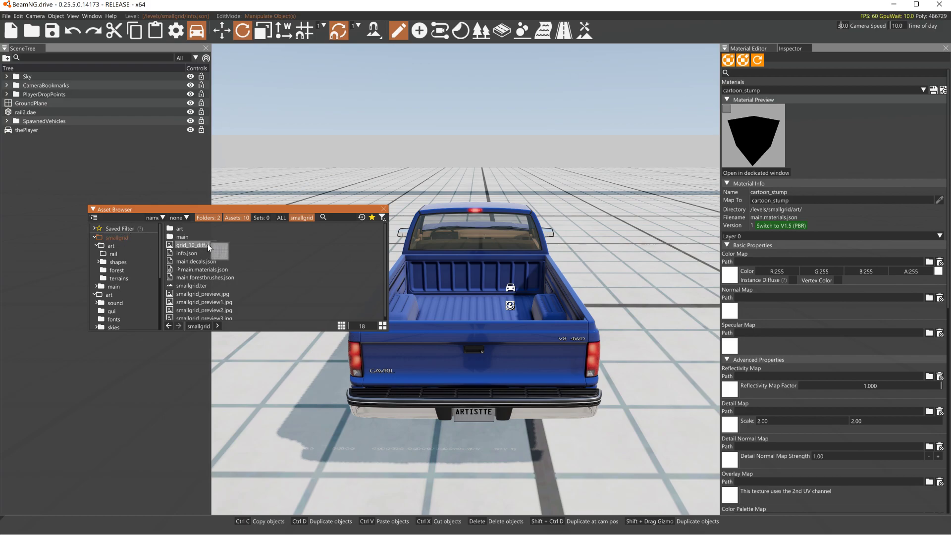
pyautogui.scroll(-1, 235, 259)
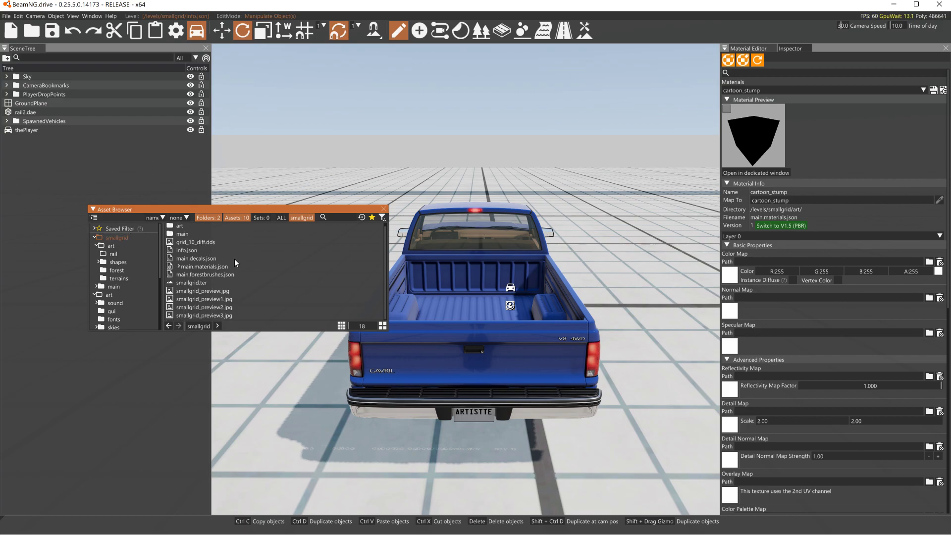
pyautogui.scroll(1, 234, 259)
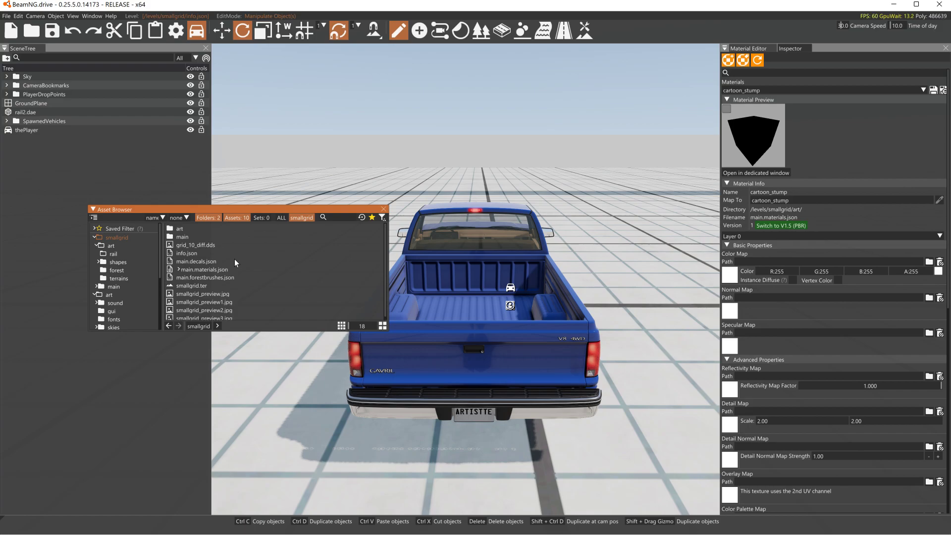
pyautogui.doubleClick(180, 231)
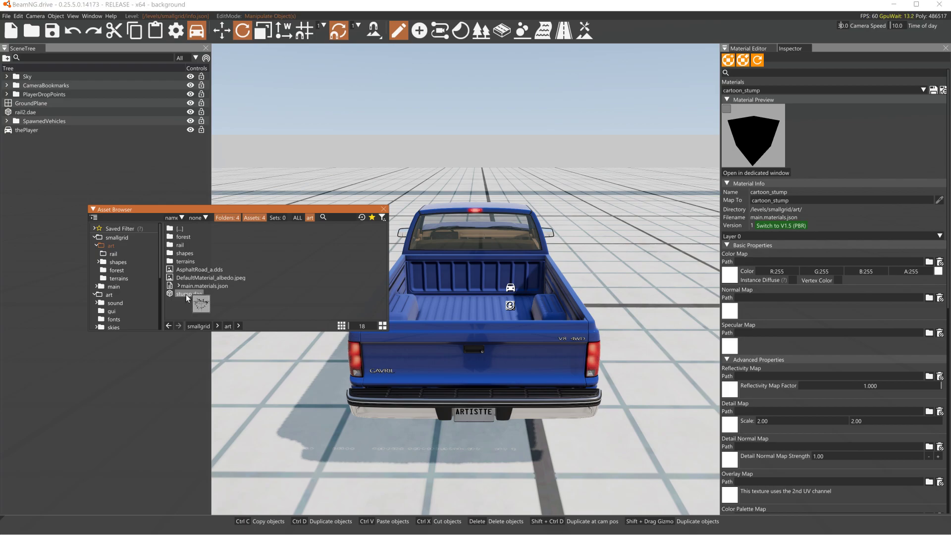
pyautogui.hotkey('alt', 'Tab')
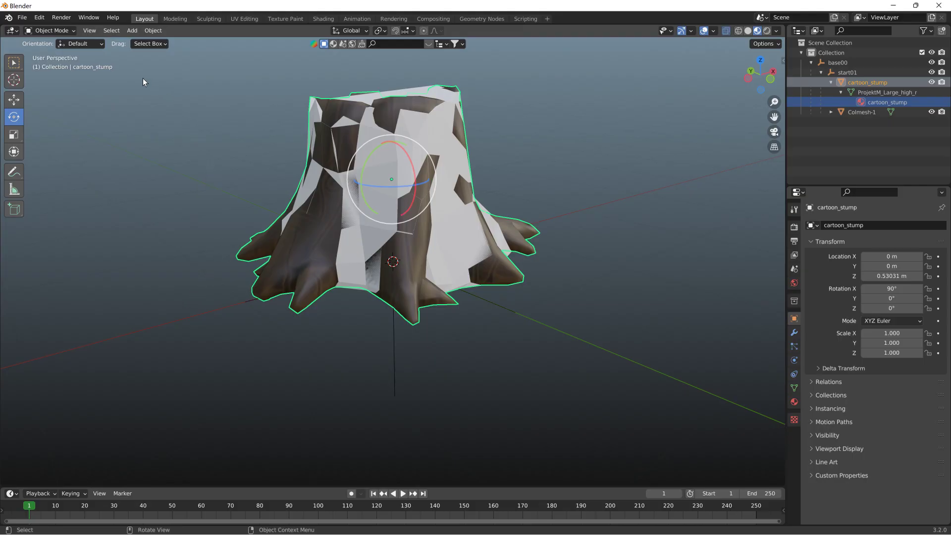
# Open the COLLADA export browser on the level's art folder to confirm stump.dae is there.
pyautogui.click(22, 18)
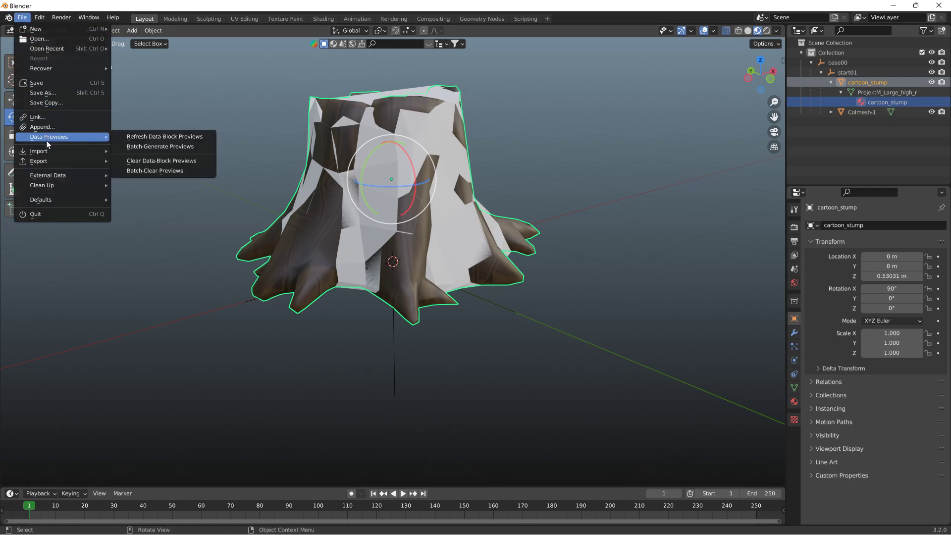
pyautogui.moveTo(49, 163)
pyautogui.click(114, 162)
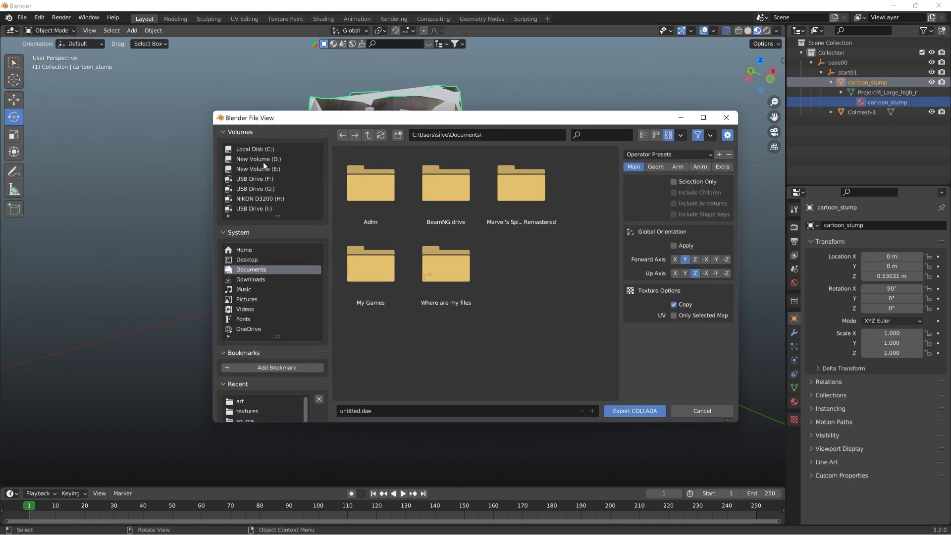
pyautogui.click(253, 400)
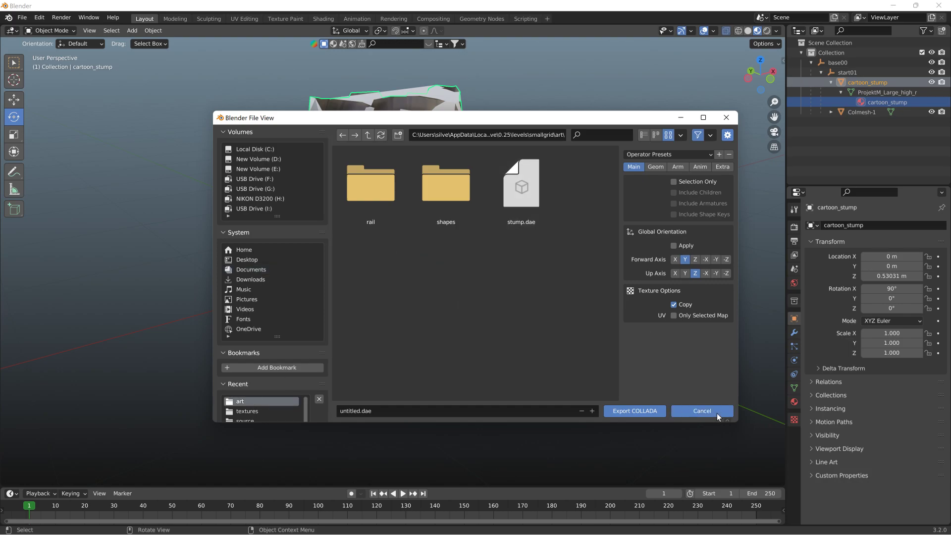
# Place stump.dae in the smallgrid level beside the pickup truck and close the Asset Browser.
pyautogui.click(893, 5)
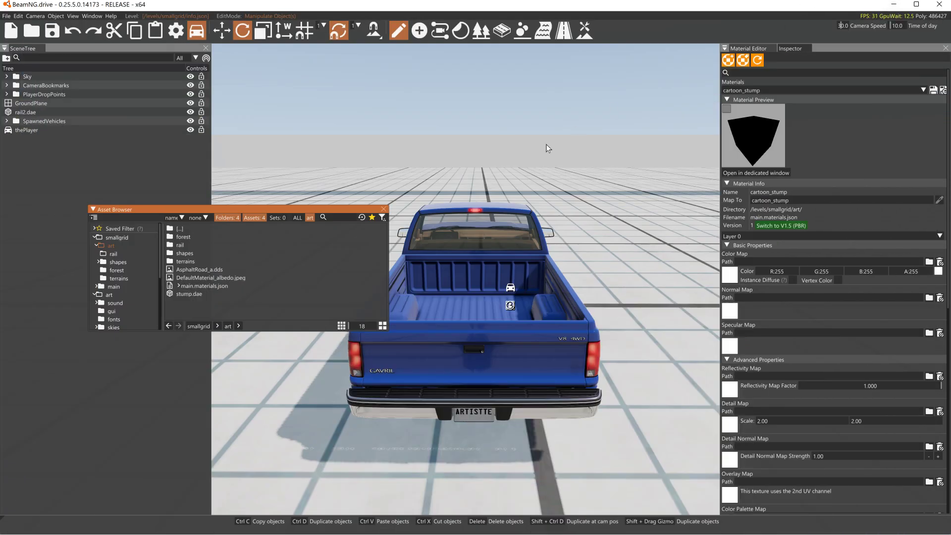
pyautogui.moveTo(198, 294); pyautogui.dragTo(621, 293)
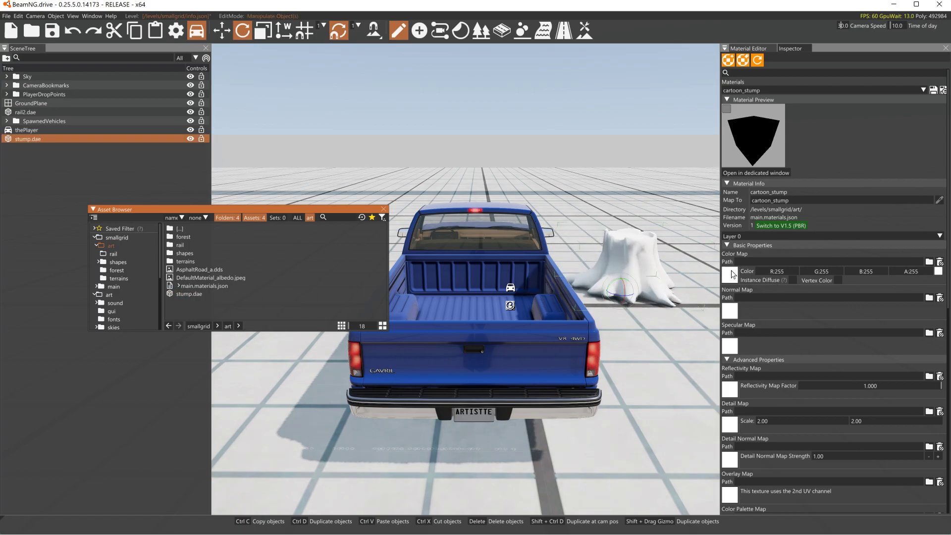
pyautogui.click(384, 209)
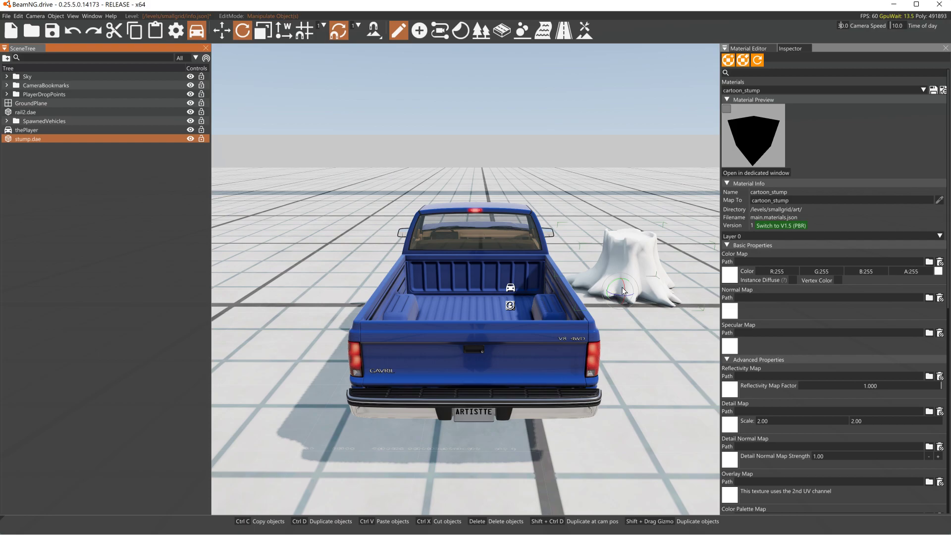
# Open a texture map file browser and navigate it to /levels/smallgrid/art/.
pyautogui.click(731, 310)
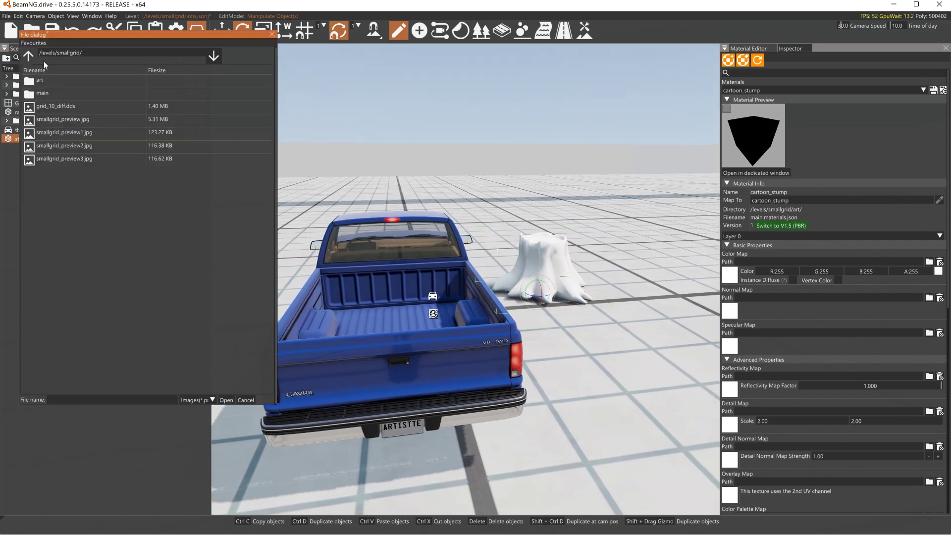
pyautogui.doubleClick(46, 82)
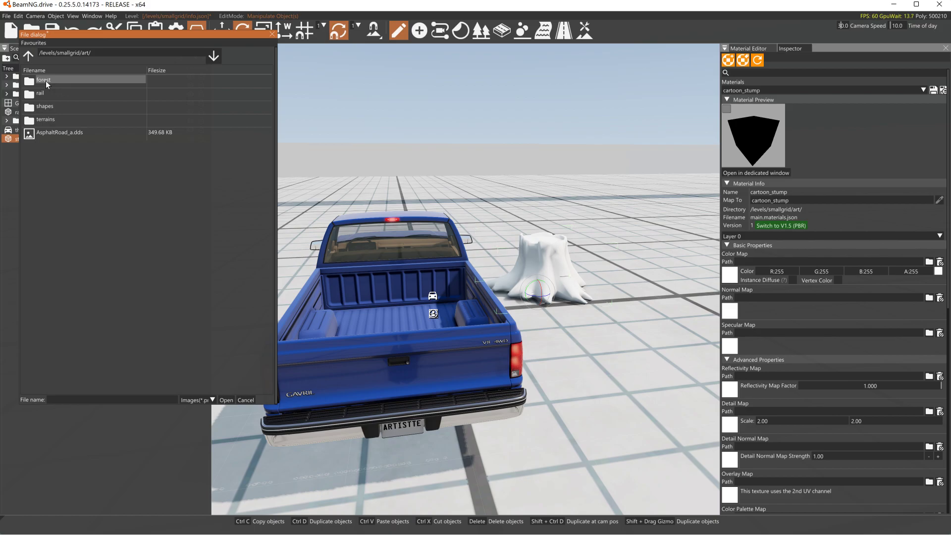
pyautogui.click(30, 57)
pyautogui.click(29, 57)
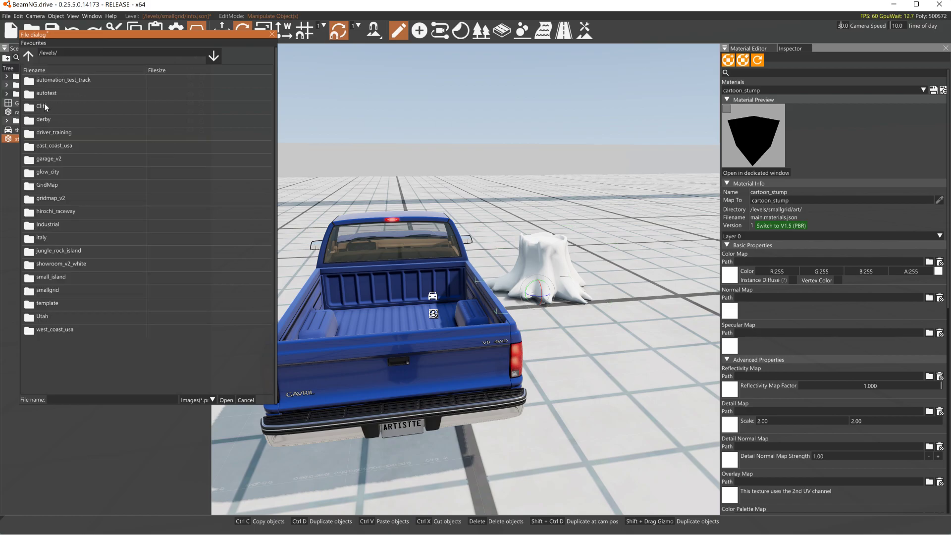
pyautogui.doubleClick(52, 290)
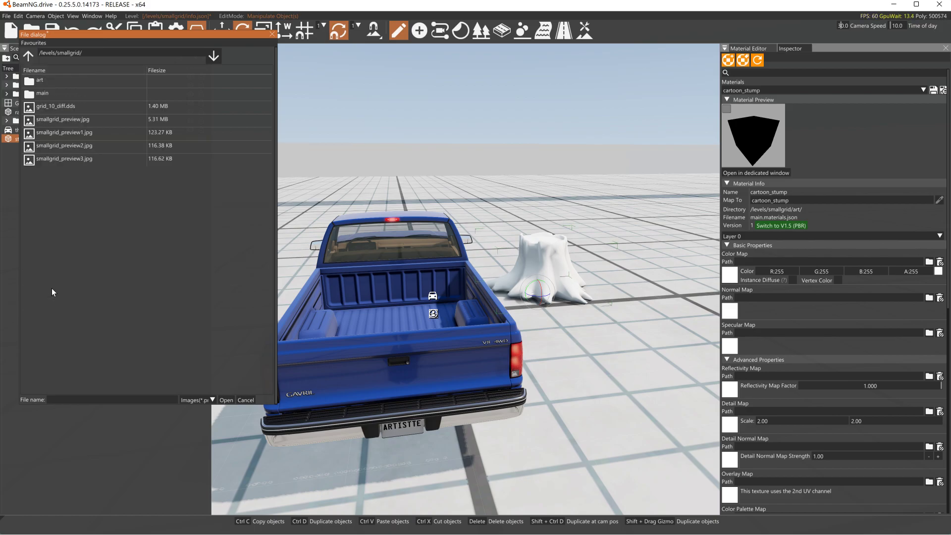
pyautogui.doubleClick(44, 78)
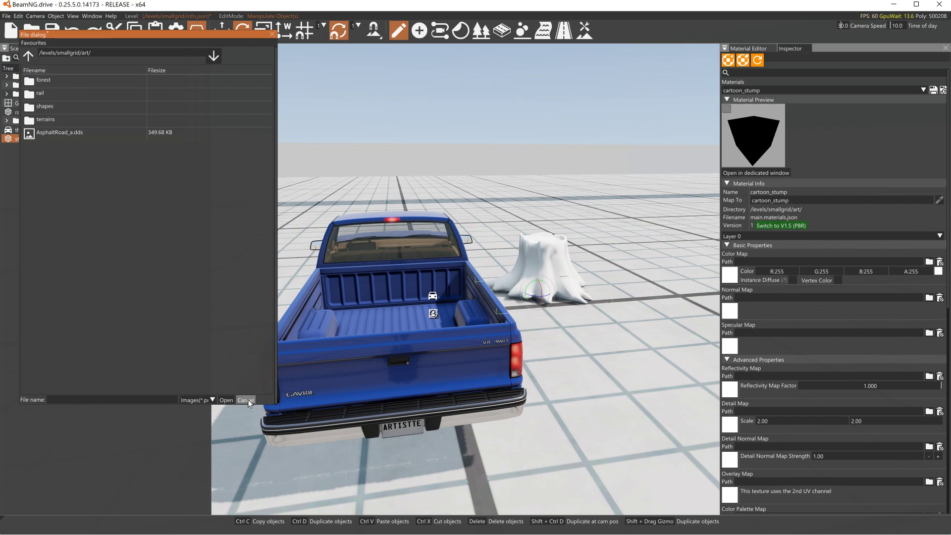
# Open BeamNG 0.25 levels > smallgrid > art in File Explorer and select DefaultMaterial_albedo.jpeg.
pyautogui.click(898, 6)
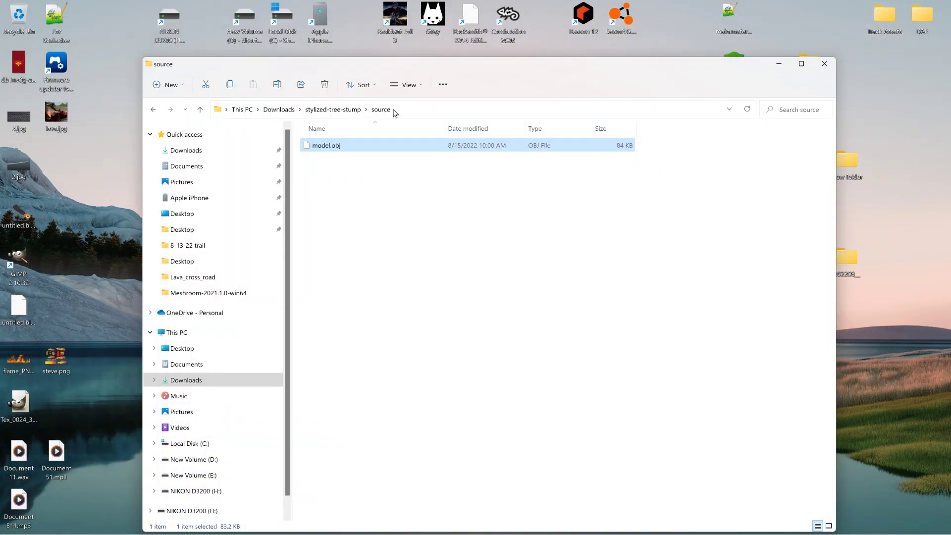
pyautogui.click(778, 64)
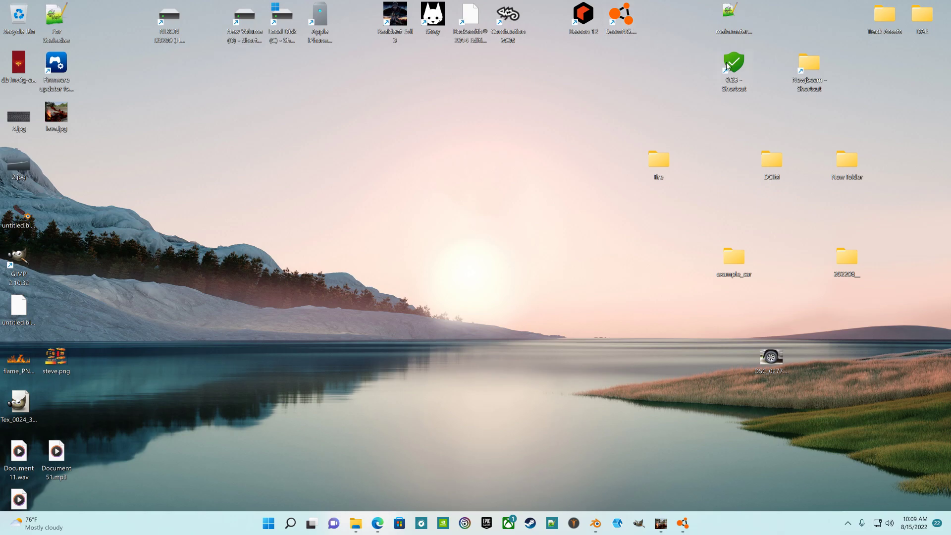
pyautogui.doubleClick(727, 67)
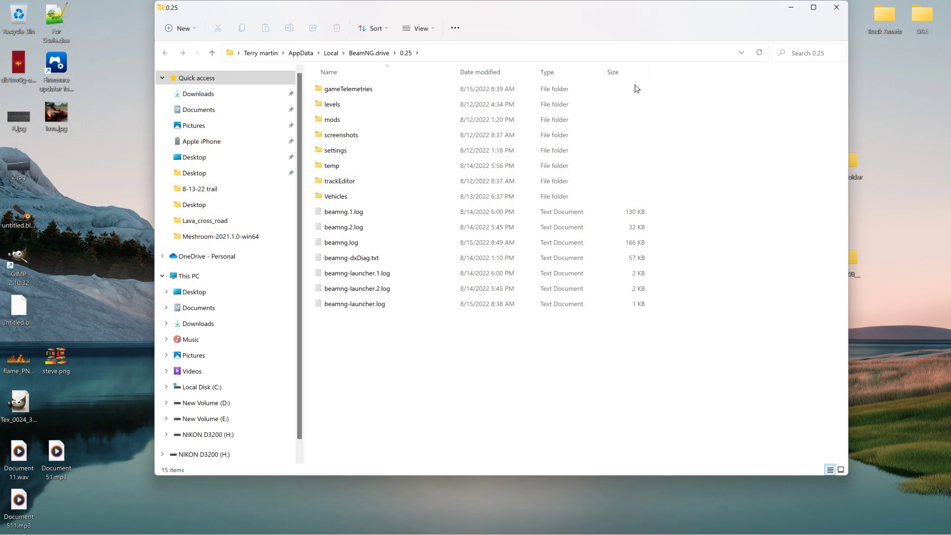
pyautogui.click(331, 106)
pyautogui.doubleClick(331, 106)
pyautogui.doubleClick(343, 104)
pyautogui.doubleClick(331, 90)
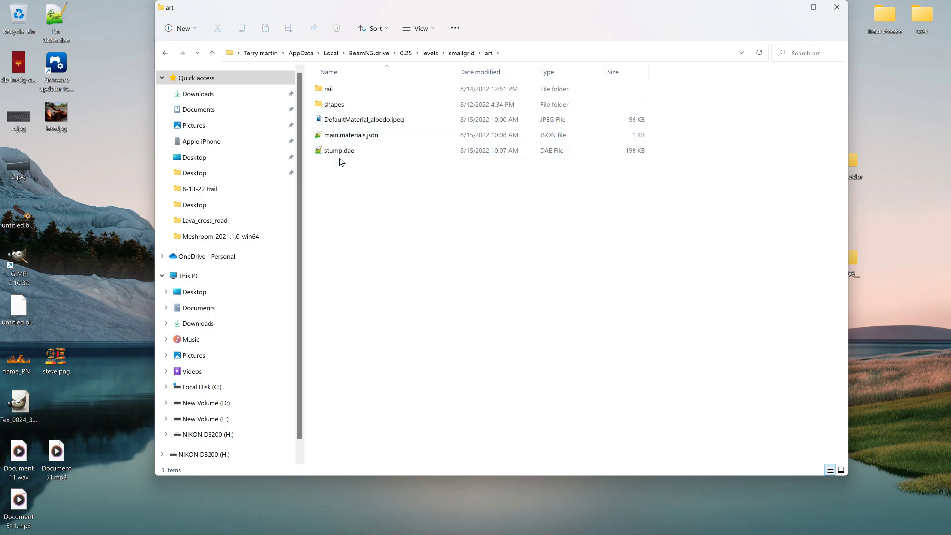
pyautogui.click(360, 123)
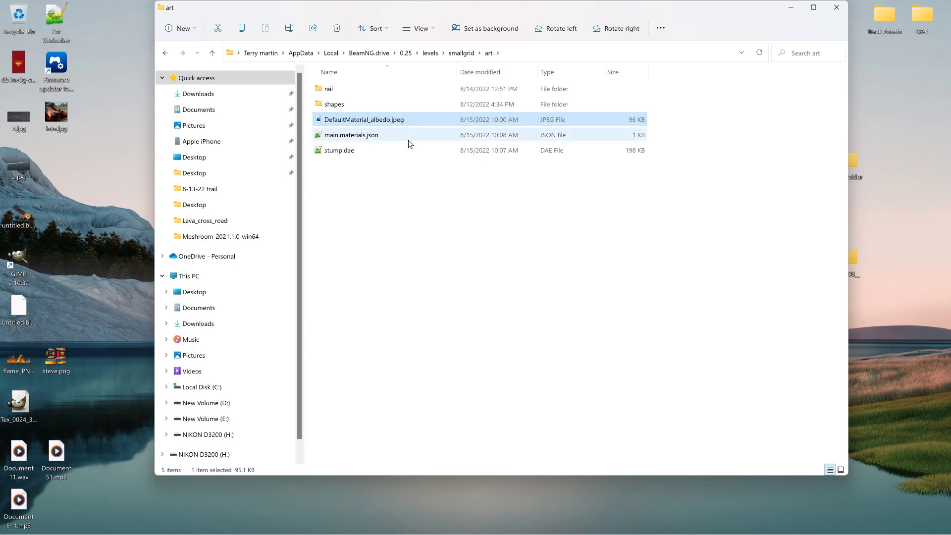
# Back in BeamNG, reload the art folder in the texture browser, which still lacks the albedo JPEG.
pyautogui.hotkey('alt', 'Tab')
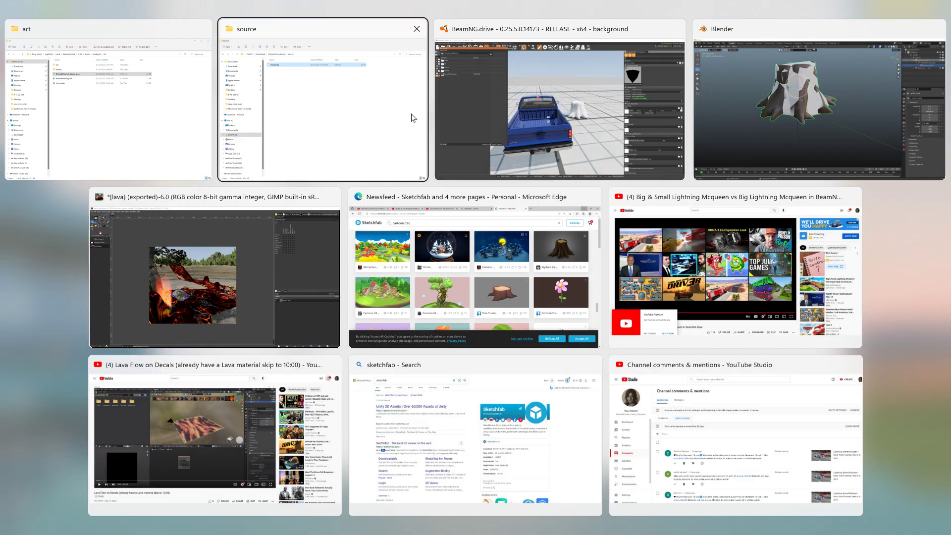
pyautogui.hotkey('alt', 'Tab')
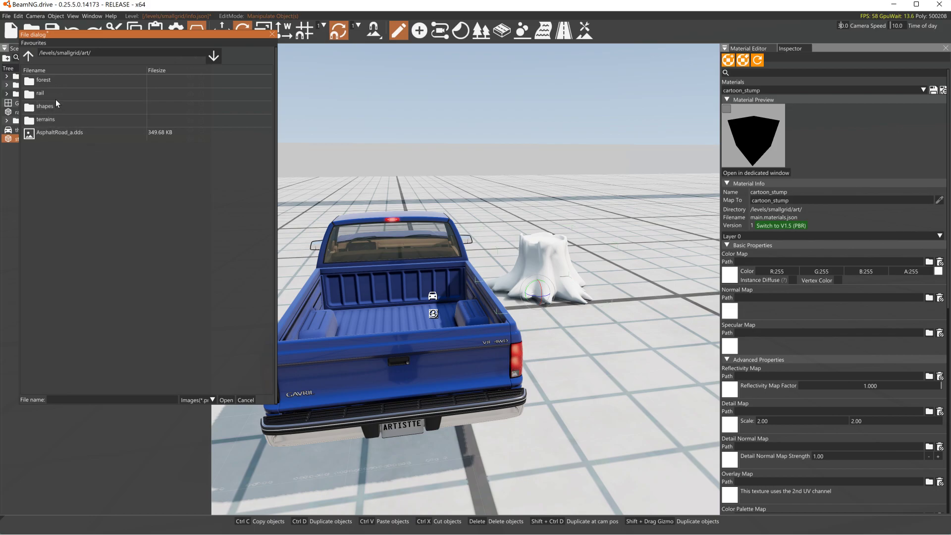
pyautogui.click(29, 56)
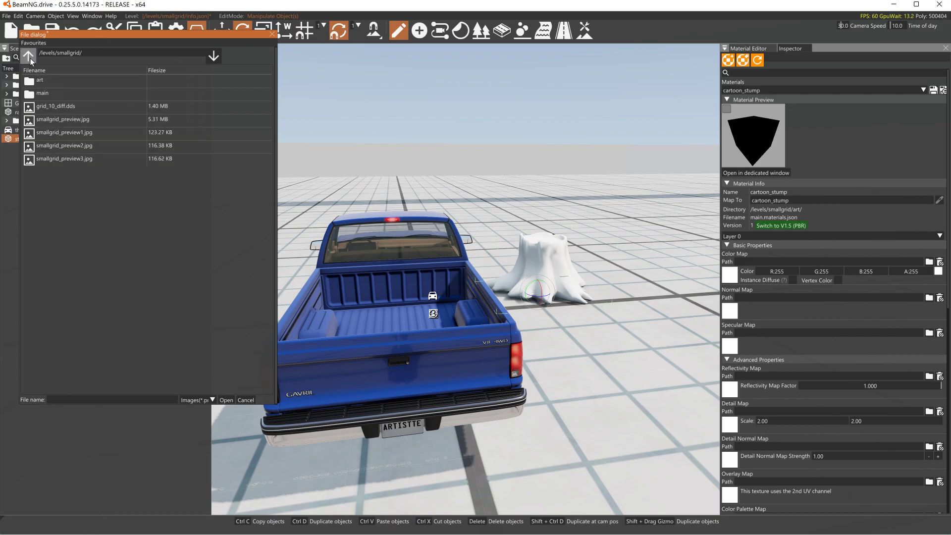
pyautogui.doubleClick(46, 81)
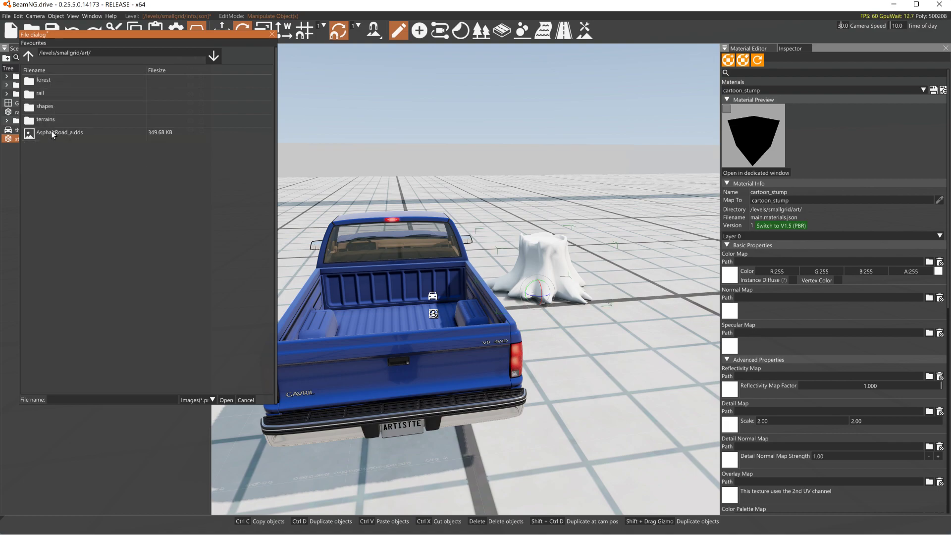
# Switch to Blender and maximize its window.
pyautogui.hotkey('alt', 'Tab')
pyautogui.press('Tab')
pyautogui.press('Tab')
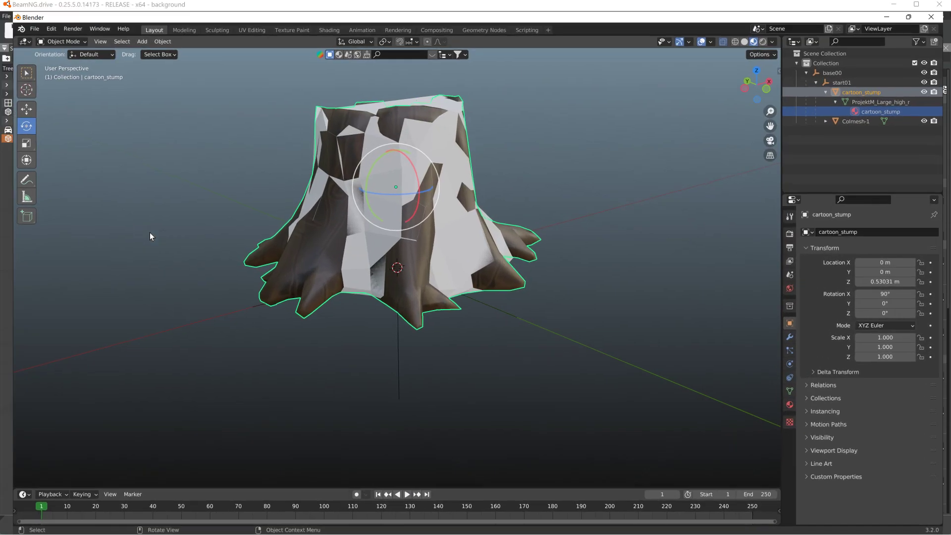
pyautogui.press('super+Up')
pyautogui.moveTo(485, 532)
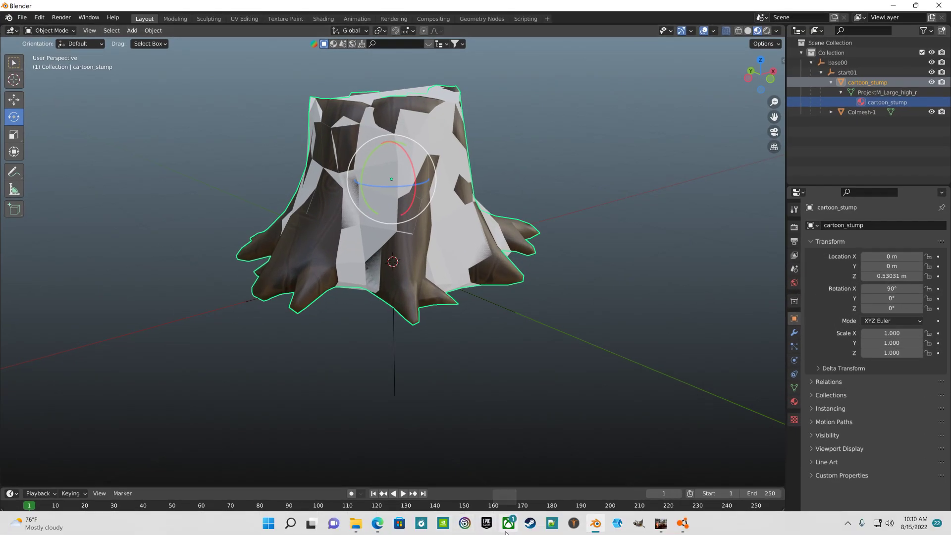
# Rename DefaultMaterial_albedo.jpeg to DefaultMaterial_albedo.jpg, accept the extension warning, and preview the image.
pyautogui.click(892, 5)
pyautogui.click(891, 5)
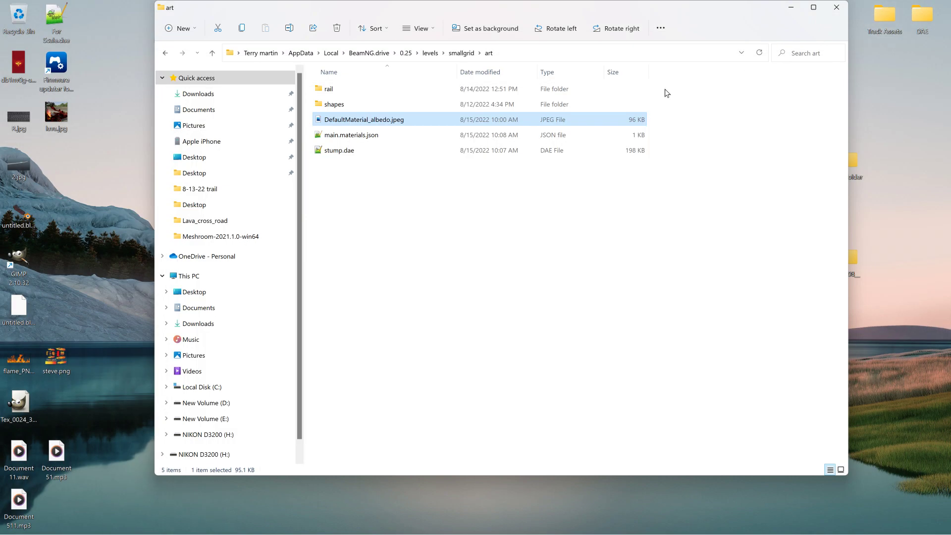
pyautogui.rightClick(401, 125)
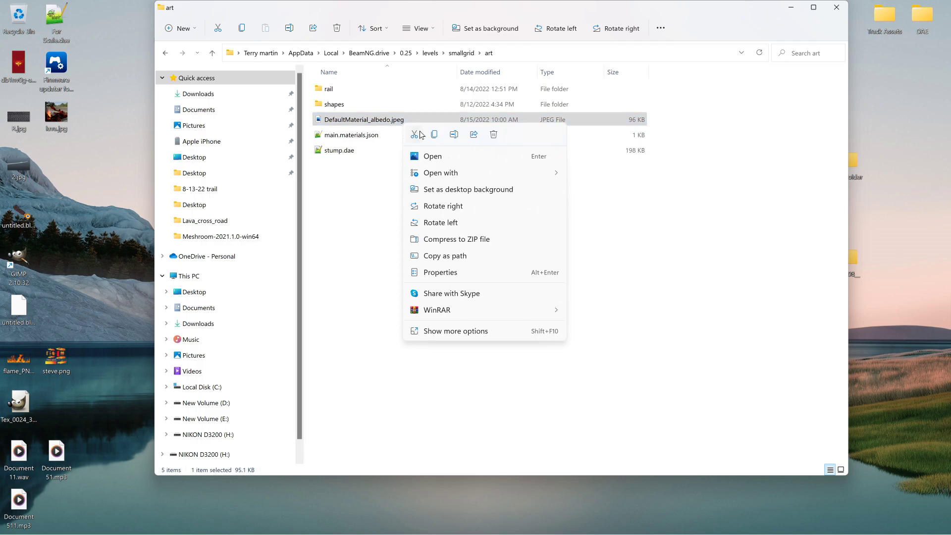
pyautogui.click(452, 135)
pyautogui.moveTo(397, 119); pyautogui.dragTo(406, 119)
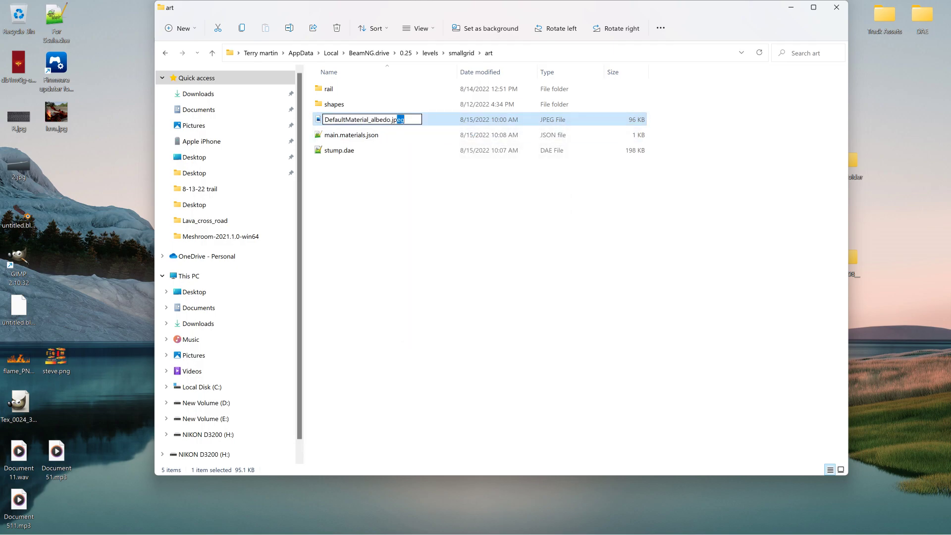
pyautogui.write('g')
pyautogui.press('Return')
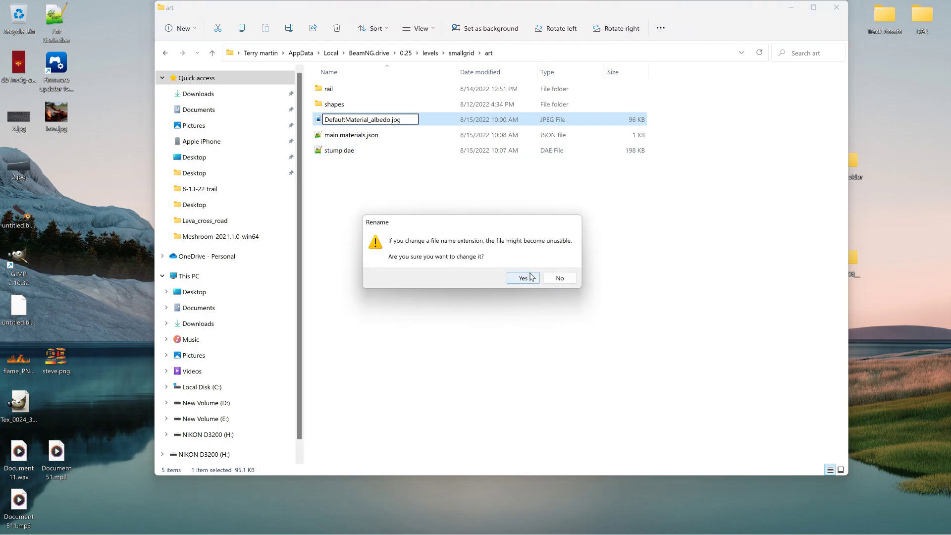
pyautogui.click(525, 279)
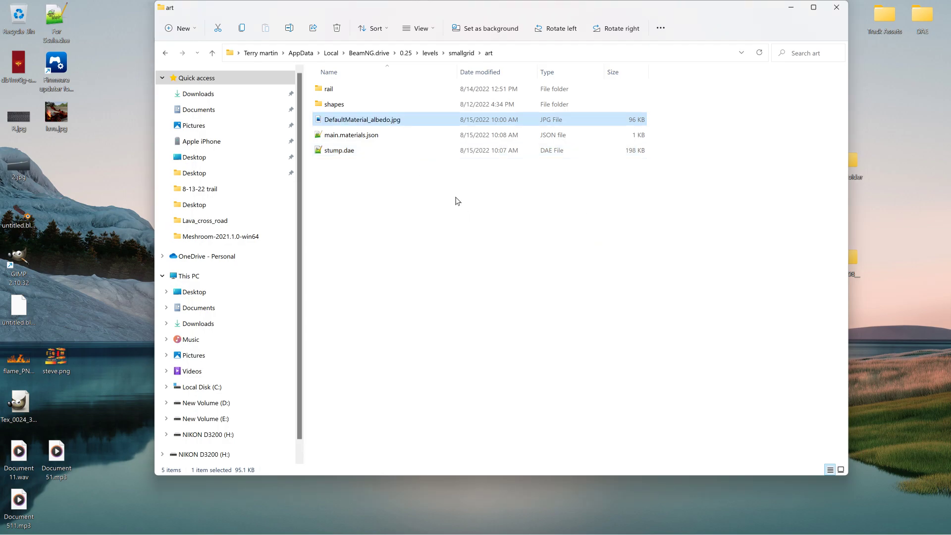
pyautogui.doubleClick(389, 121)
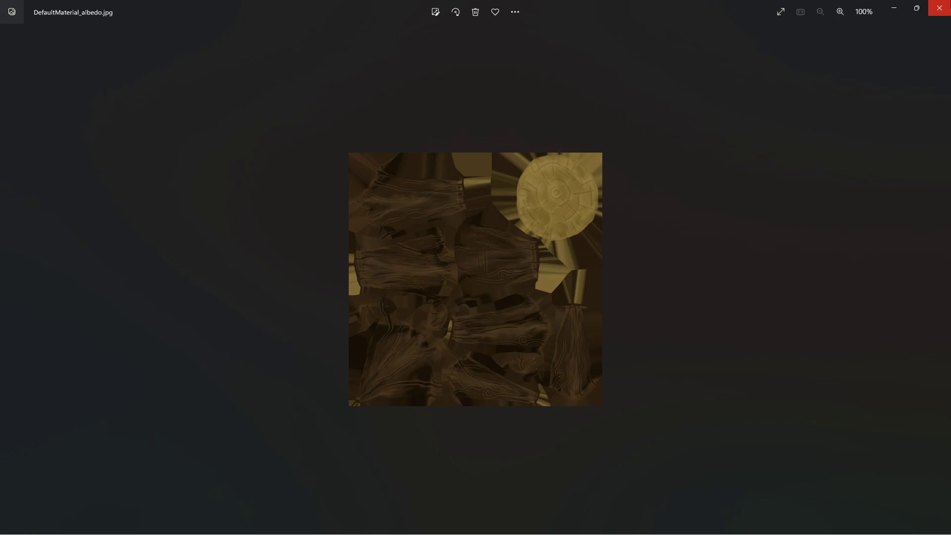
pyautogui.click(939, 6)
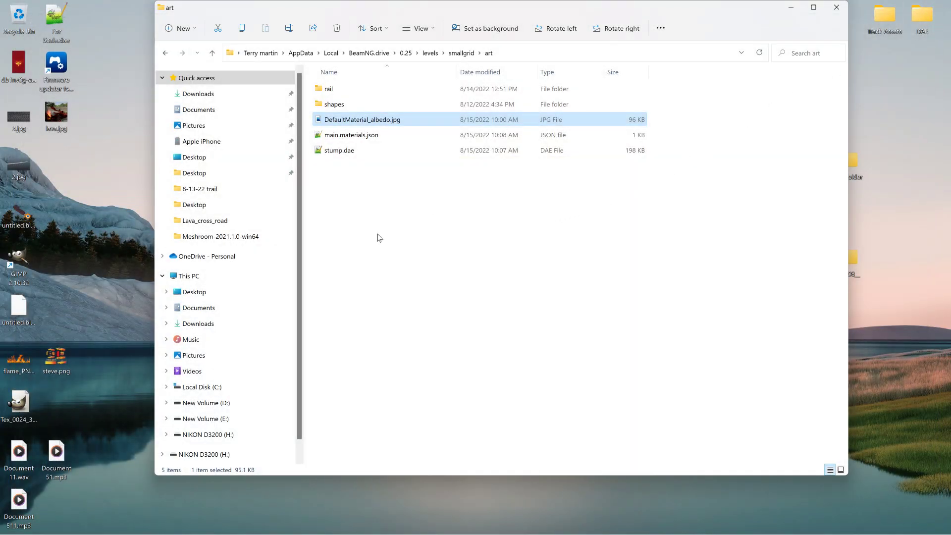
# Return to BeamNG and close the texture file dialog without picking a file.
pyautogui.hotkey('alt', 'Tab')
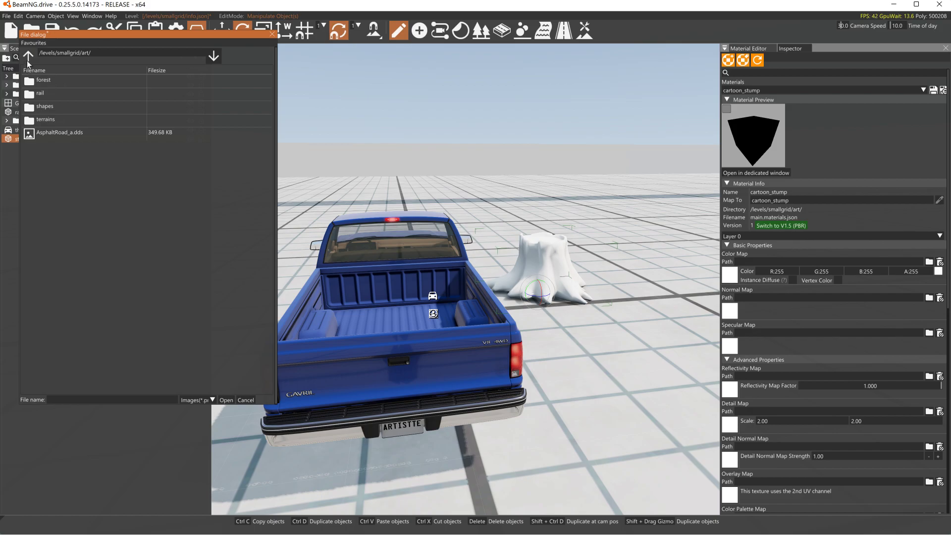
pyautogui.click(28, 57)
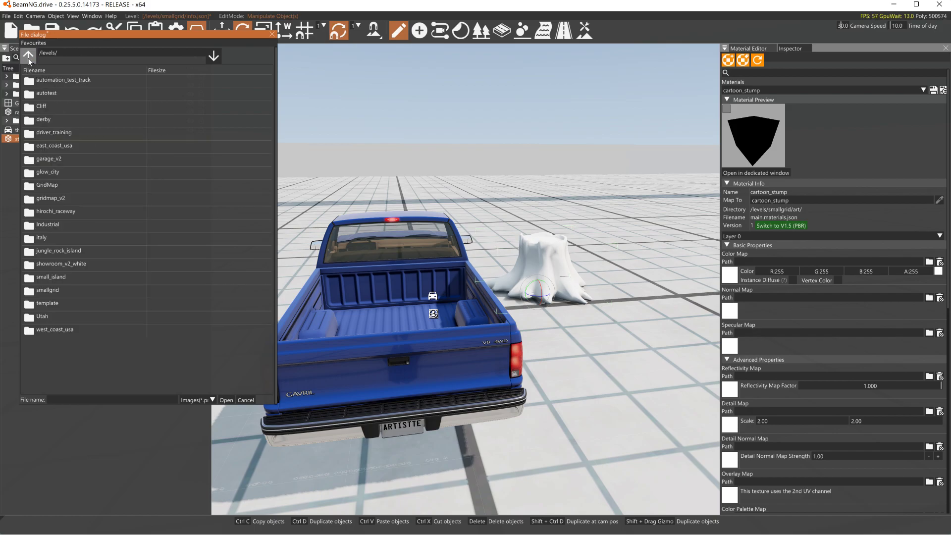
pyautogui.click(28, 57)
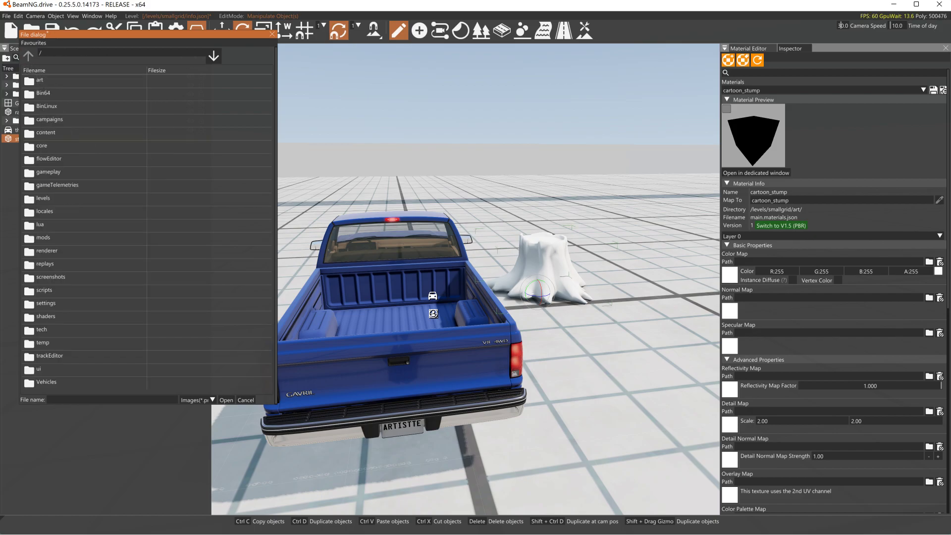
pyautogui.click(272, 35)
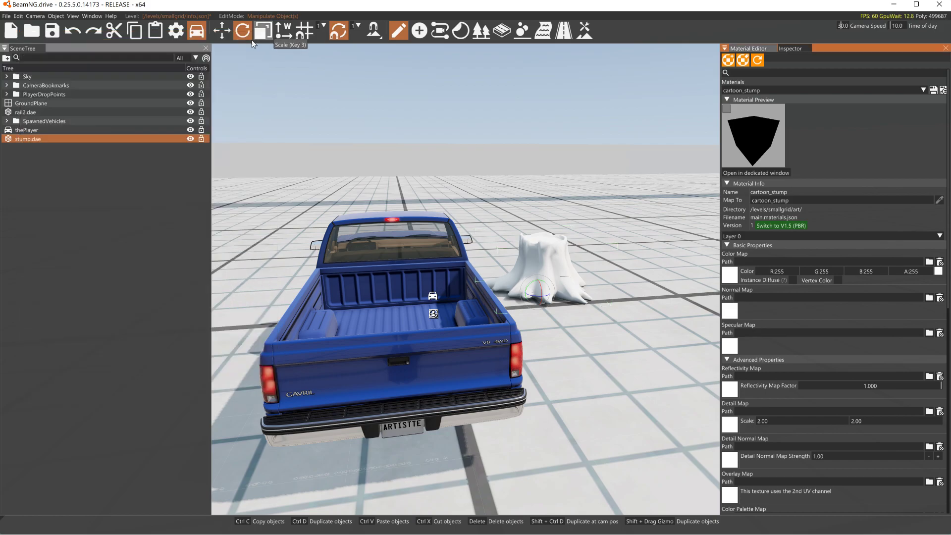
# Refresh the art folder in the Asset Browser and drag DefaultMaterial_albedo.jpg onto cartoon_stump's Color Map.
pyautogui.click(91, 16)
pyautogui.click(89, 35)
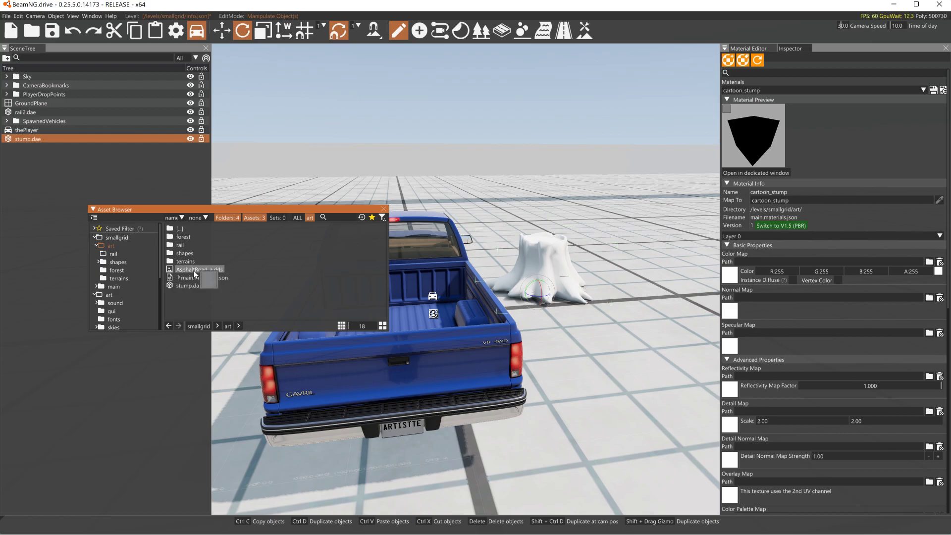
pyautogui.rightClick(110, 248)
pyautogui.click(140, 281)
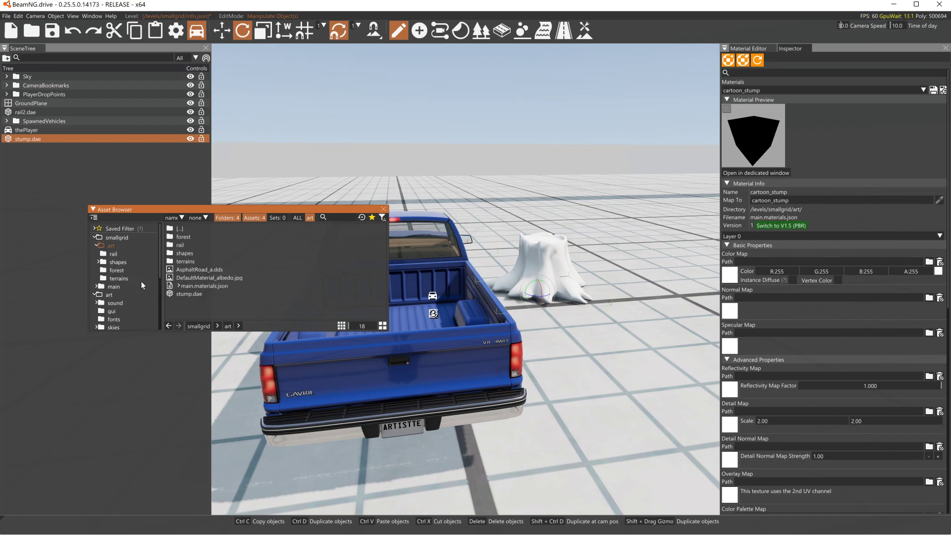
pyautogui.click(195, 278)
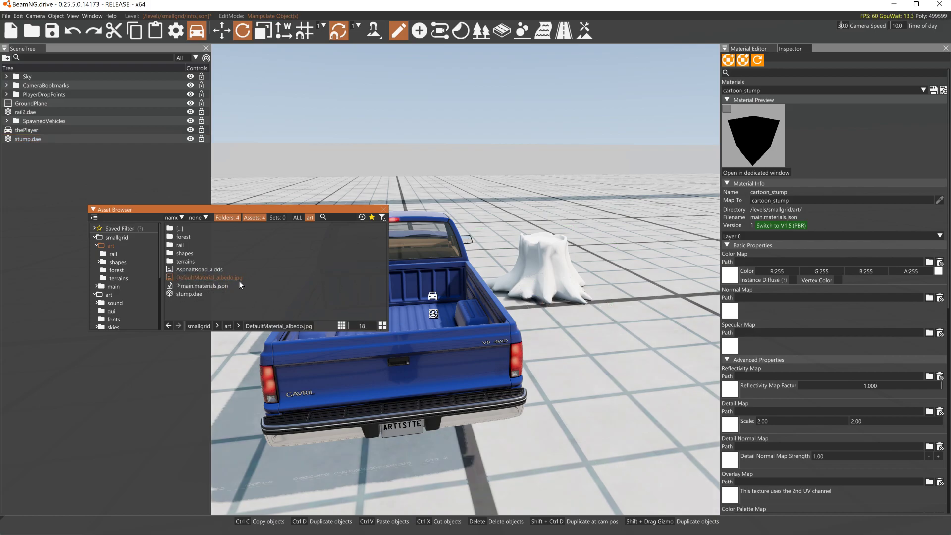
pyautogui.moveTo(237, 278); pyautogui.dragTo(730, 277)
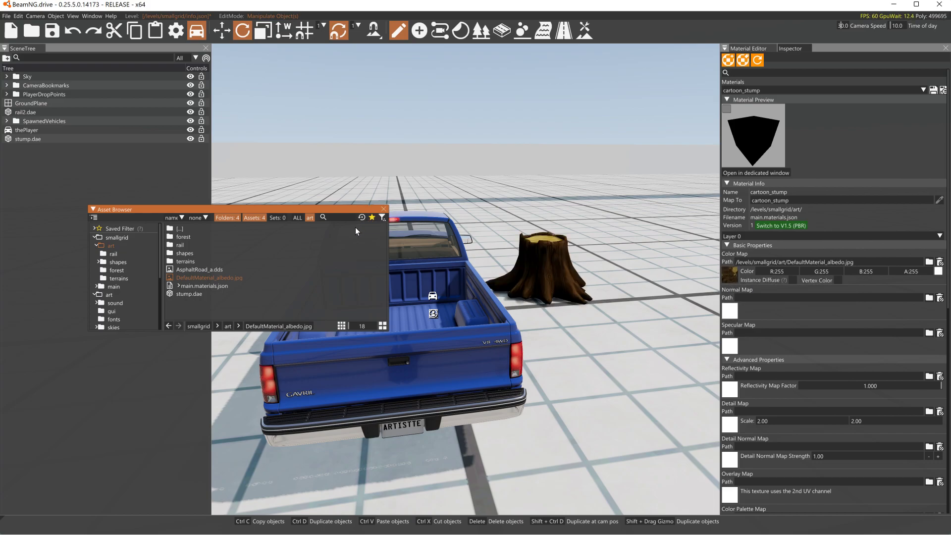
pyautogui.click(894, 4)
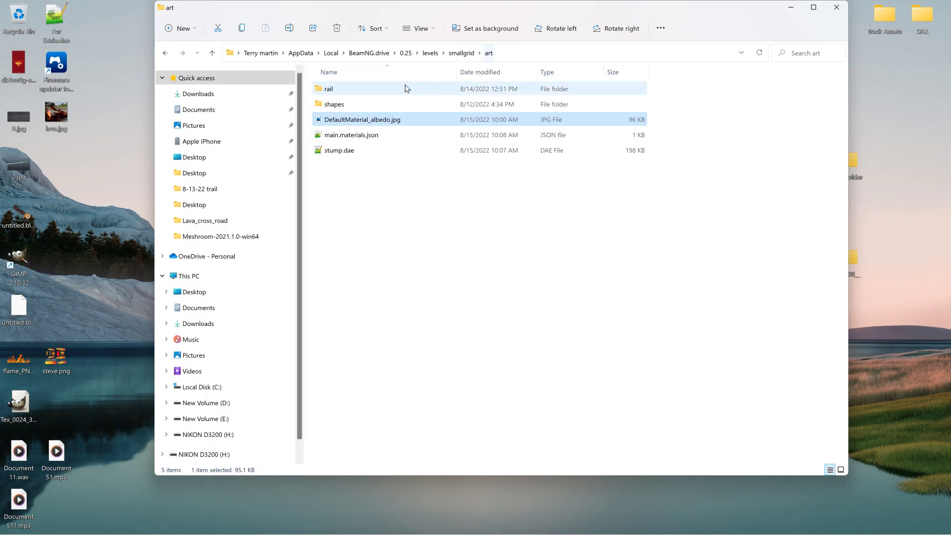
# Copy DefaultMaterial_AO and DefaultMaterial_normal from Downloads > stylized-tree-stump > textures.
pyautogui.click(200, 97)
pyautogui.click(352, 121)
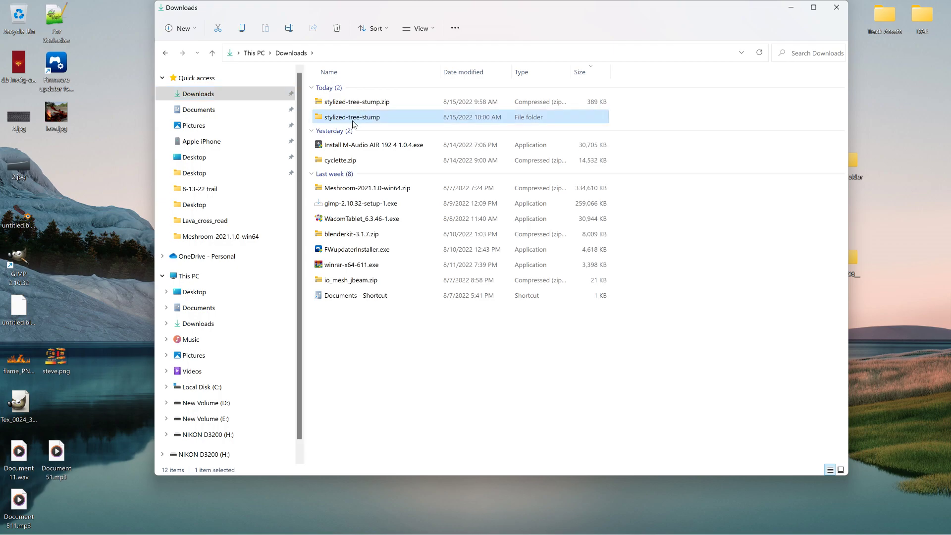
pyautogui.doubleClick(353, 117)
pyautogui.doubleClick(344, 104)
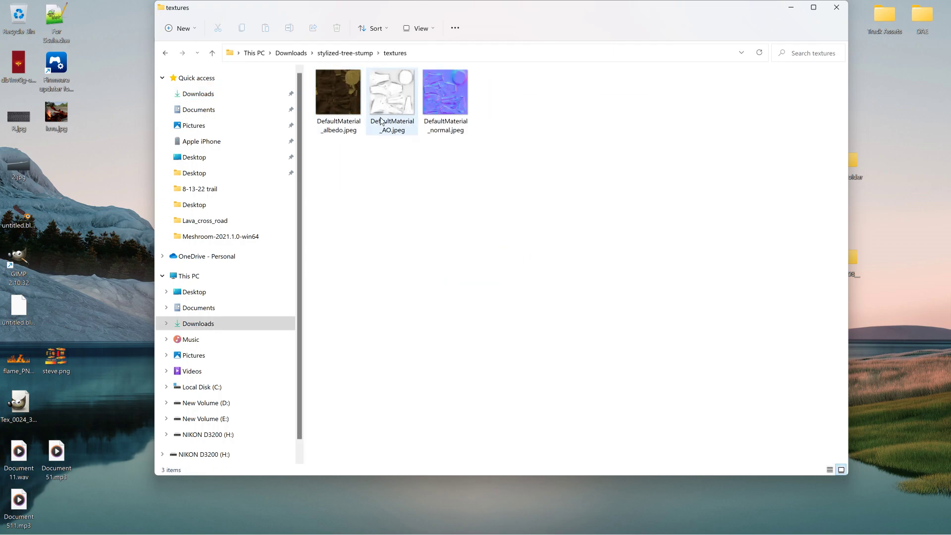
pyautogui.moveTo(399, 158); pyautogui.dragTo(454, 89)
pyautogui.rightClick(454, 91)
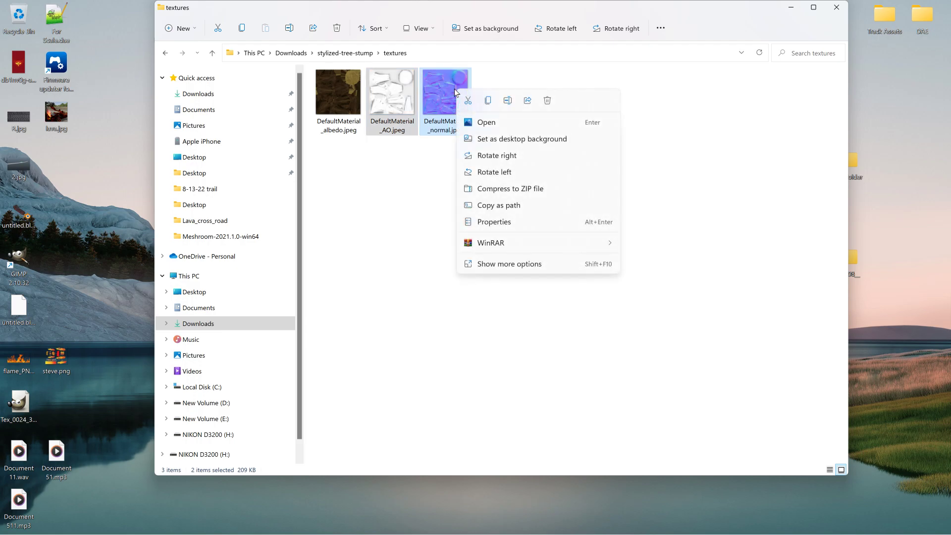
pyautogui.click(489, 101)
pyautogui.click(829, 11)
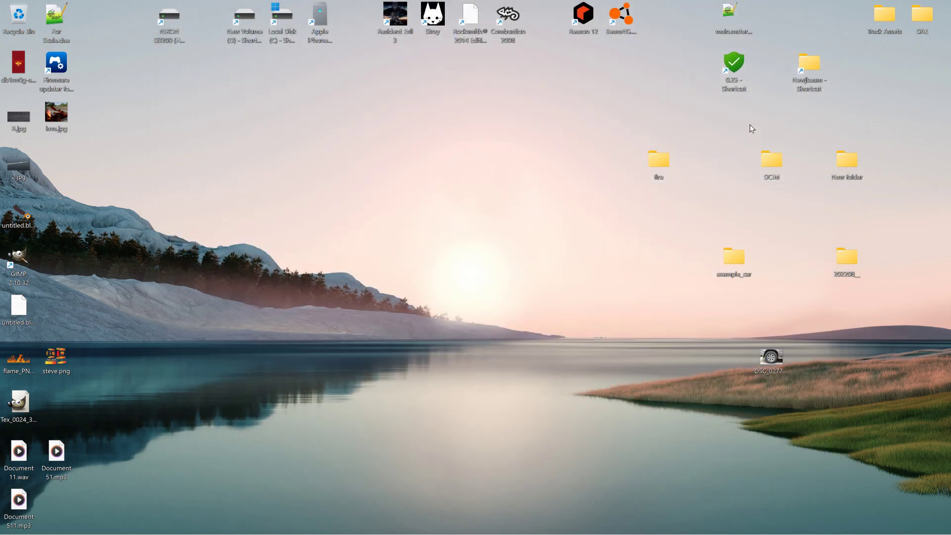
# Paste both textures into the BeamNG 0.25 levels > smallgrid > art folder.
pyautogui.doubleClick(733, 79)
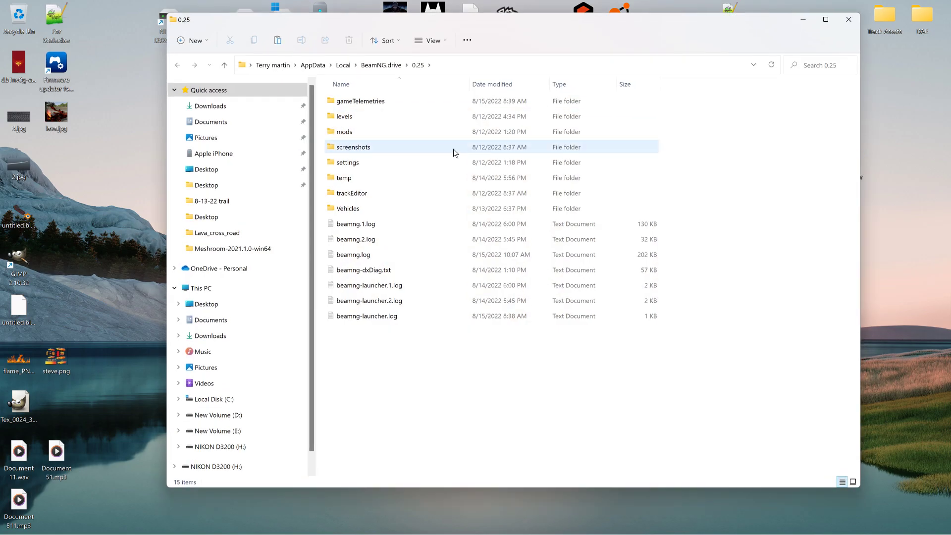
pyautogui.doubleClick(355, 118)
pyautogui.doubleClick(355, 118)
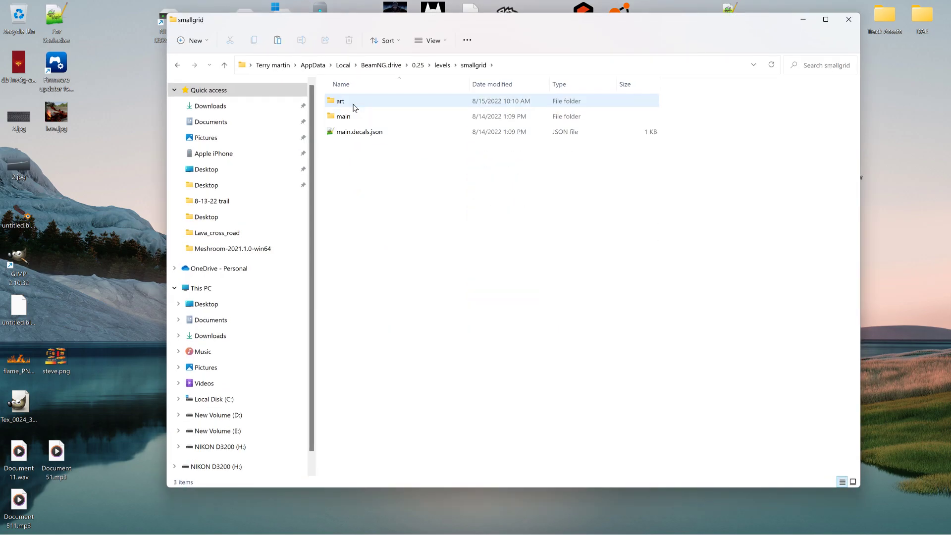
pyautogui.doubleClick(354, 101)
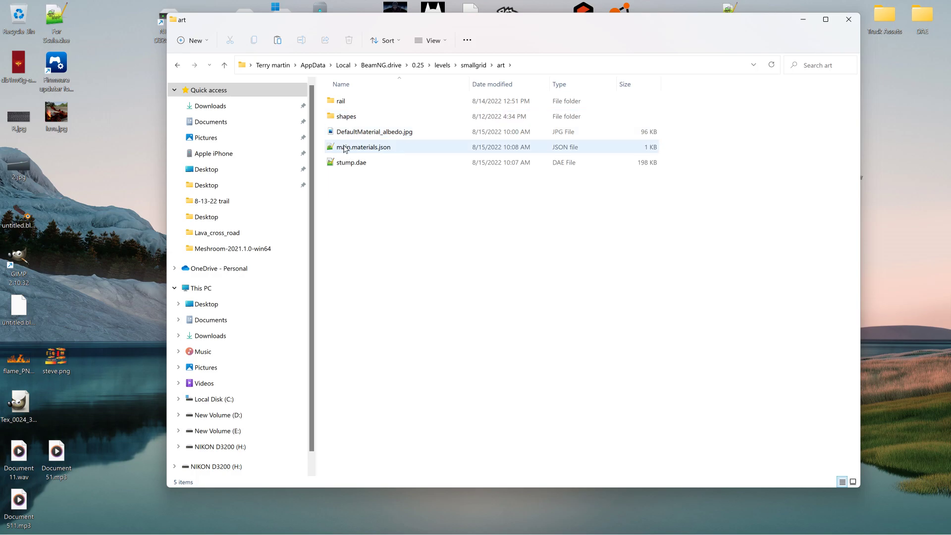
pyautogui.rightClick(351, 183)
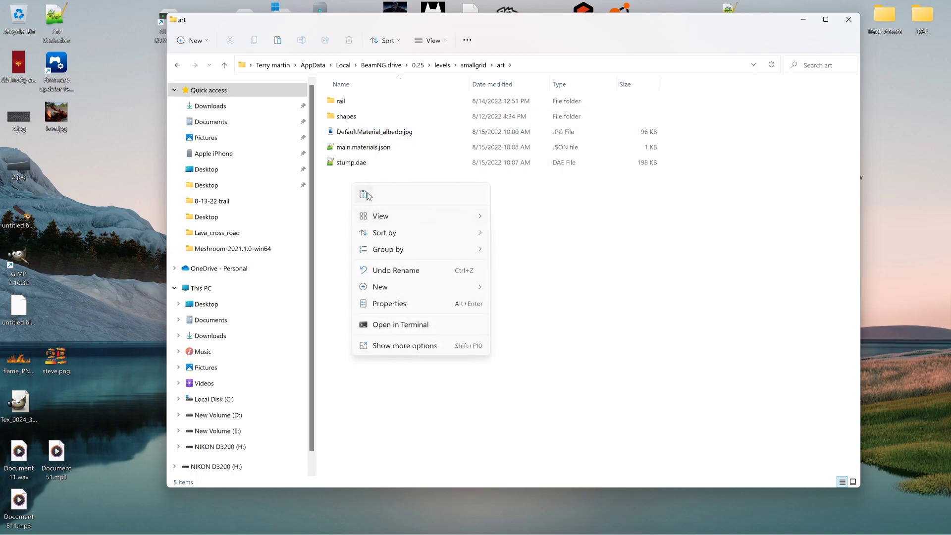
pyautogui.click(366, 194)
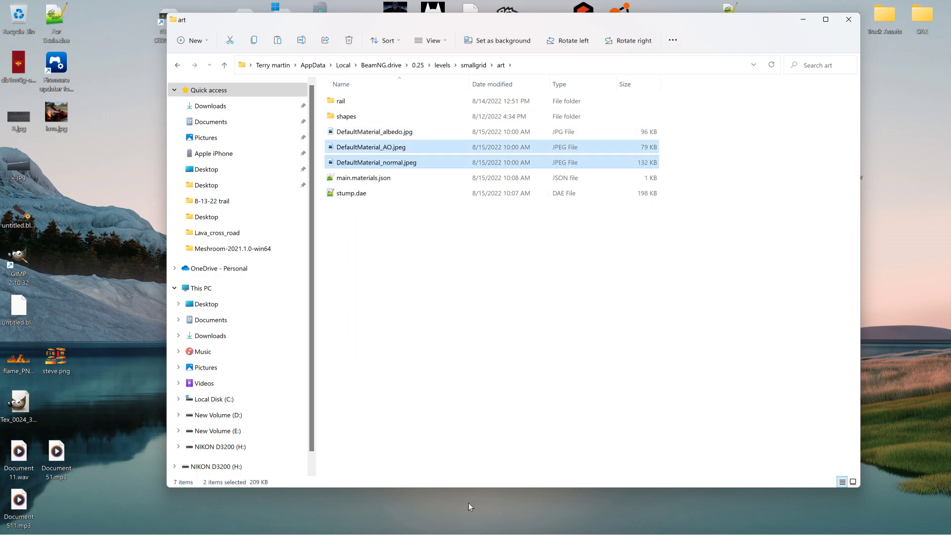
# Back in BeamNG.drive, refresh the art folder so the new textures are listed.
pyautogui.click(683, 528)
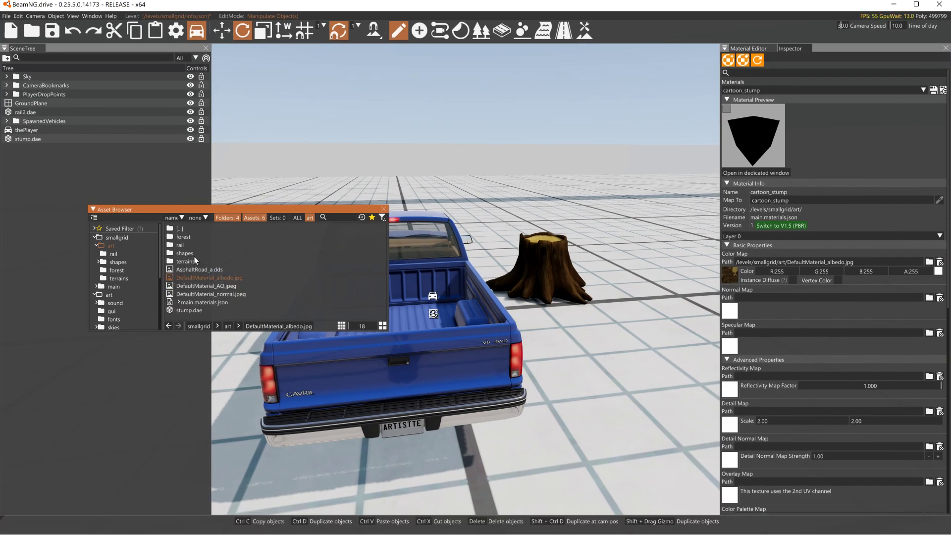
pyautogui.rightClick(109, 246)
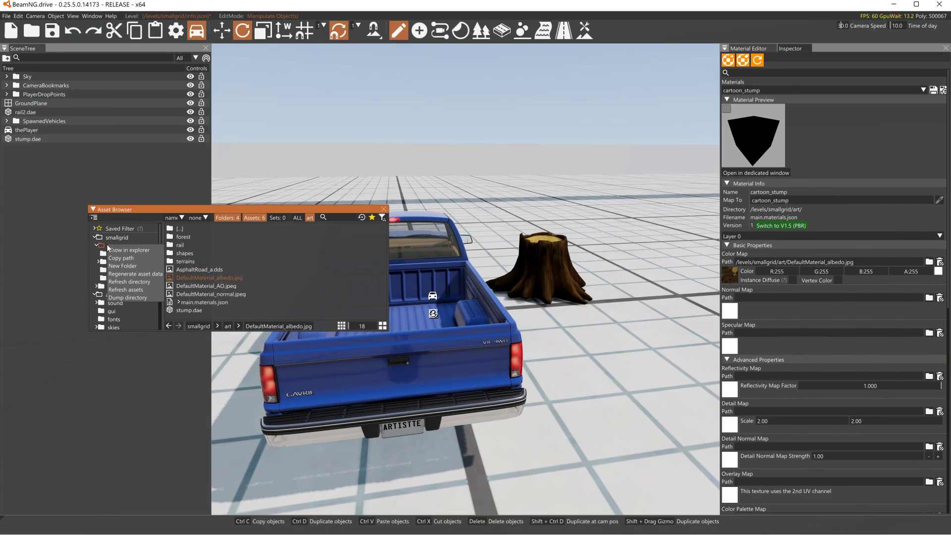
pyautogui.click(138, 281)
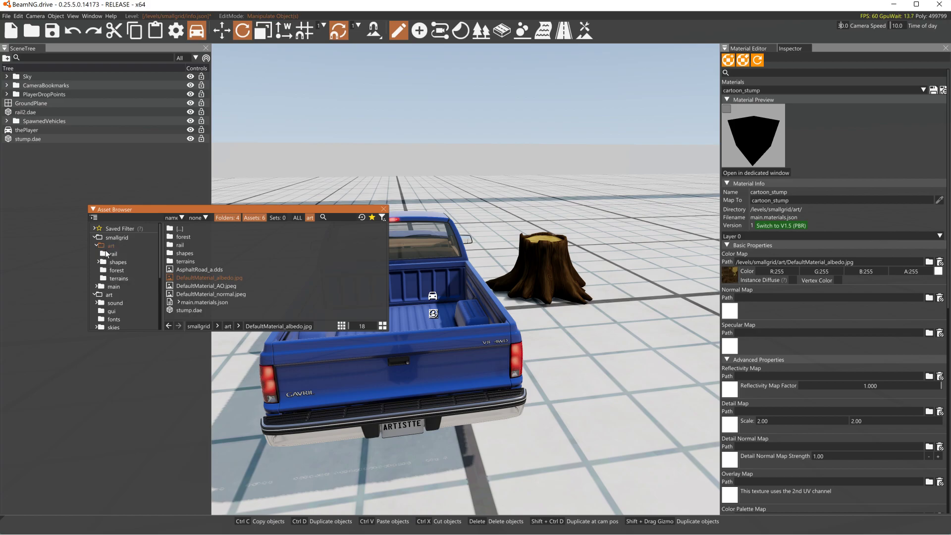
pyautogui.rightClick(109, 247)
pyautogui.click(141, 285)
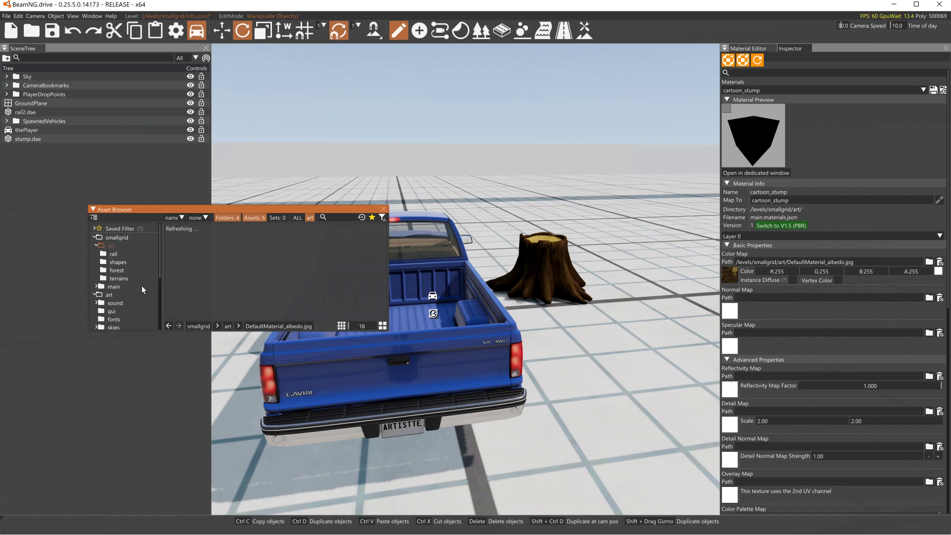
# Assign the normal texture as Normal and Detail Normal Map, and the albedo as Specular Map.
pyautogui.moveTo(216, 295); pyautogui.dragTo(731, 311)
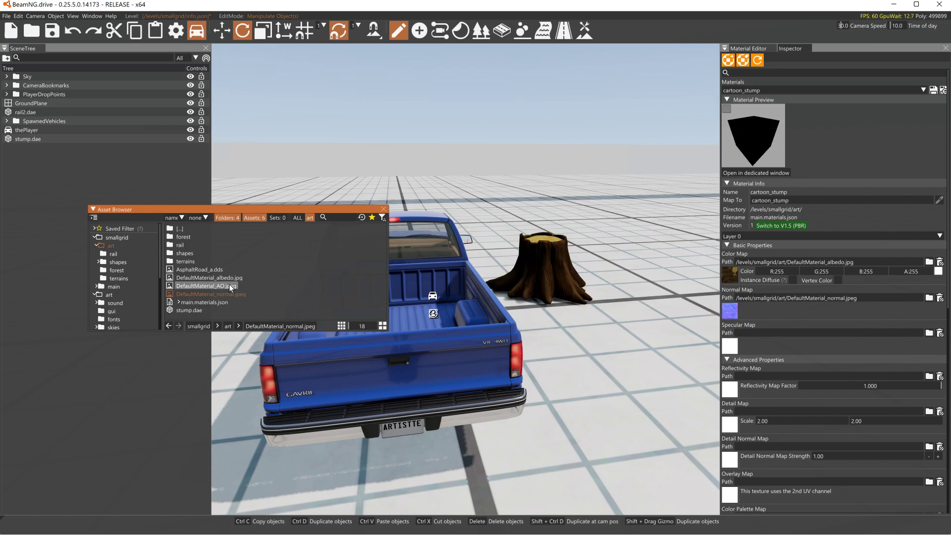
pyautogui.moveTo(228, 283); pyautogui.dragTo(733, 346)
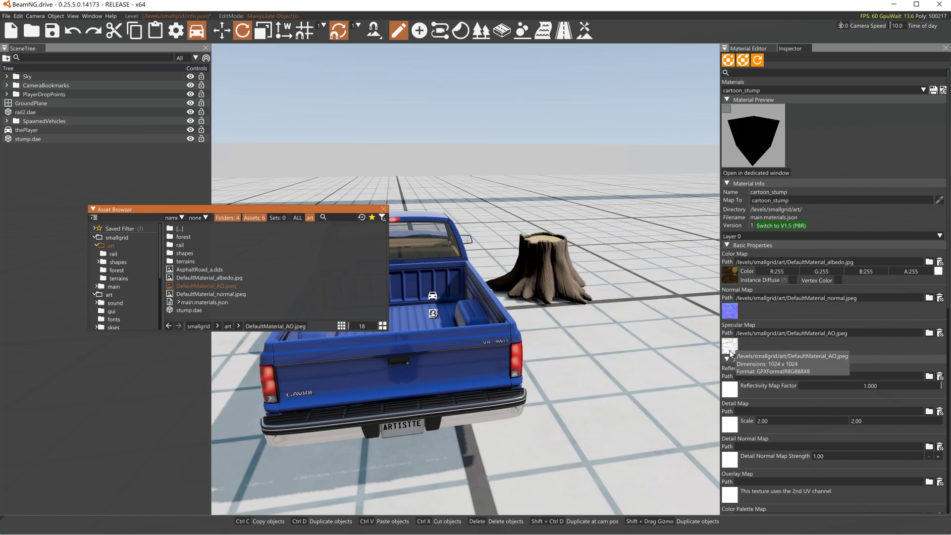
pyautogui.click(939, 333)
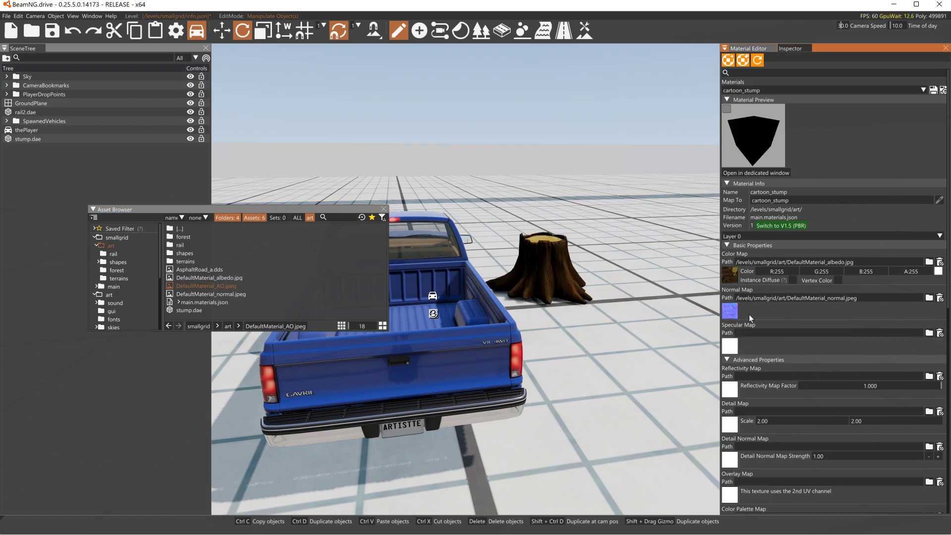
pyautogui.moveTo(217, 286); pyautogui.dragTo(731, 348)
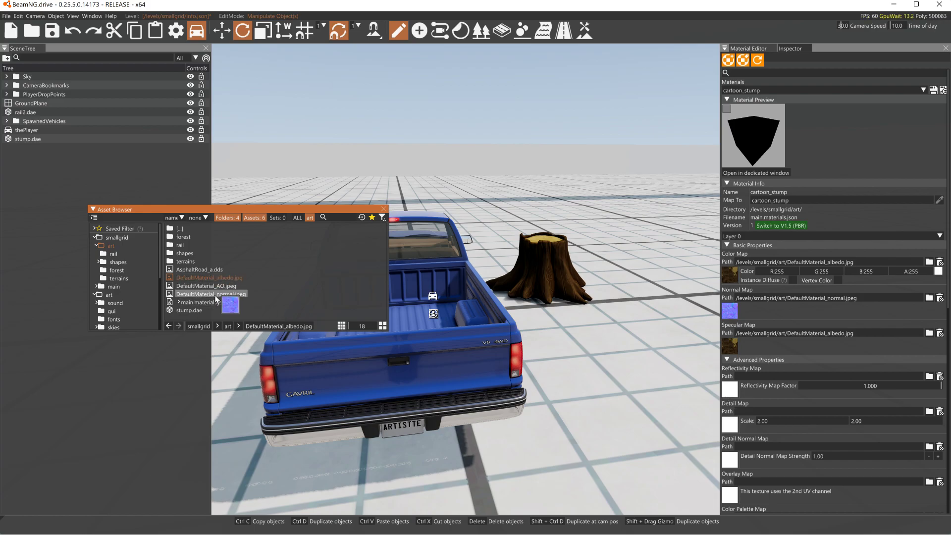
pyautogui.moveTo(216, 299); pyautogui.dragTo(734, 455)
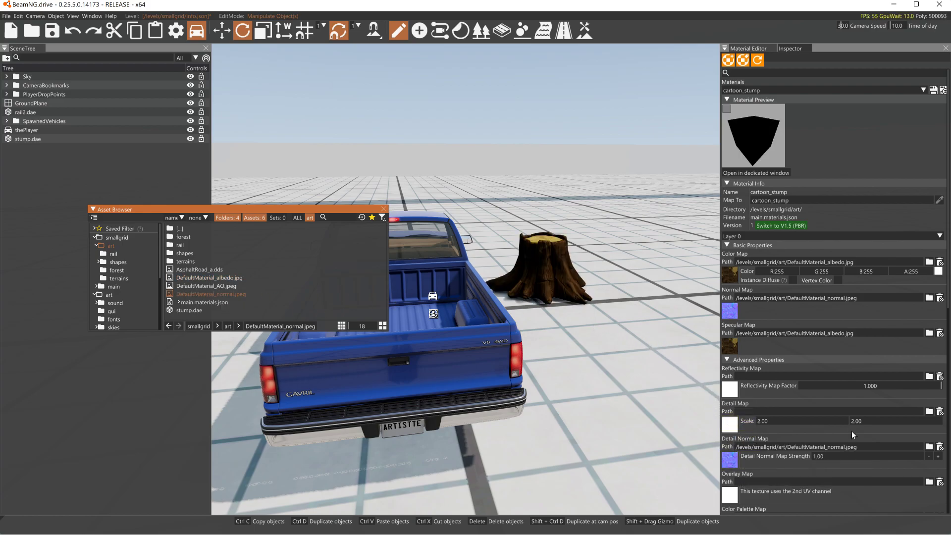
# Set Detail Map Scale to 1.00/1.00 and detail normal strength 3.00, save materials, close the Asset Browser.
pyautogui.doubleClick(877, 421)
pyautogui.write('1')
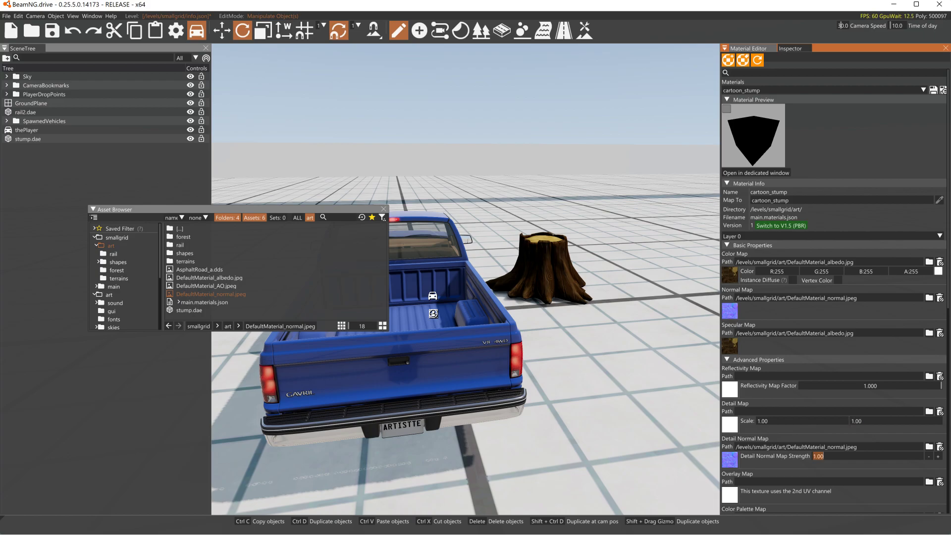
pyautogui.moveTo(646, 313); pyautogui.dragTo(582, 317, button='right')
pyautogui.click(582, 317)
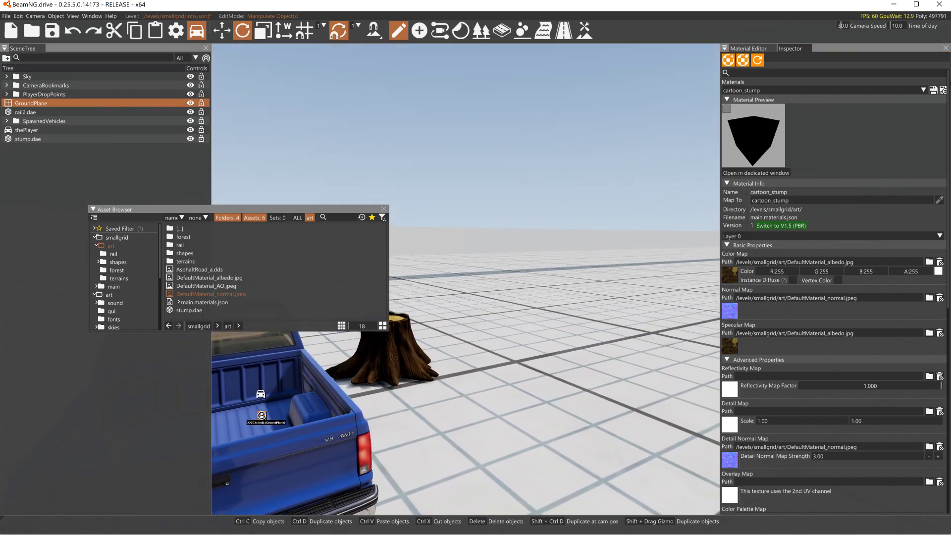
pyautogui.click(943, 91)
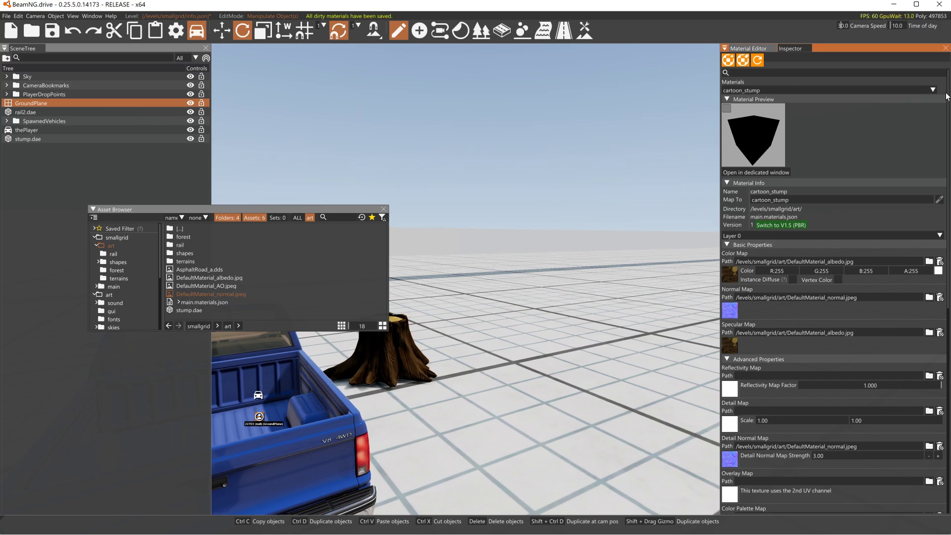
pyautogui.click(383, 212)
# Fly the BeamNG camera forward, then bring the Sketchfab browser window to the front.
pyautogui.press('w')
pyautogui.moveTo(518, 295); pyautogui.dragTo(327, 184, button='right')
pyautogui.press('super+Tab')
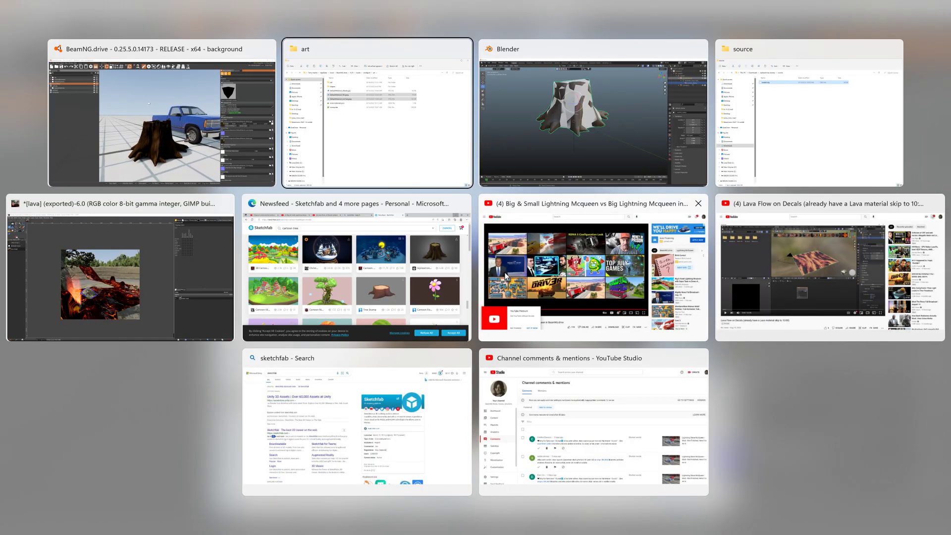
pyautogui.press('Right')
pyautogui.press('Right')
pyautogui.press('Right')
pyautogui.press('Right')
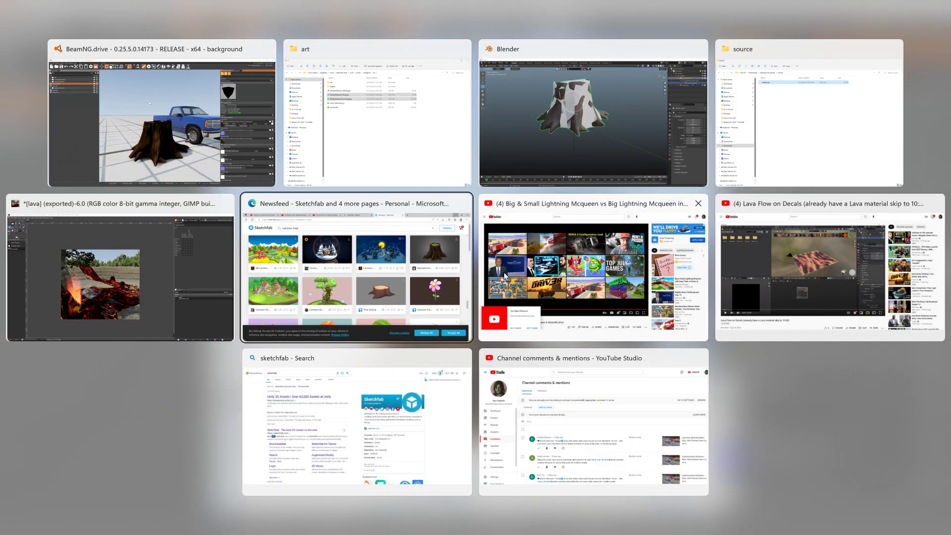
pyautogui.press('Return')
# Open the Stylized tree stump model page and scroll through its details.
pyautogui.click(770, 227)
pyautogui.scroll(-2, 169, 372)
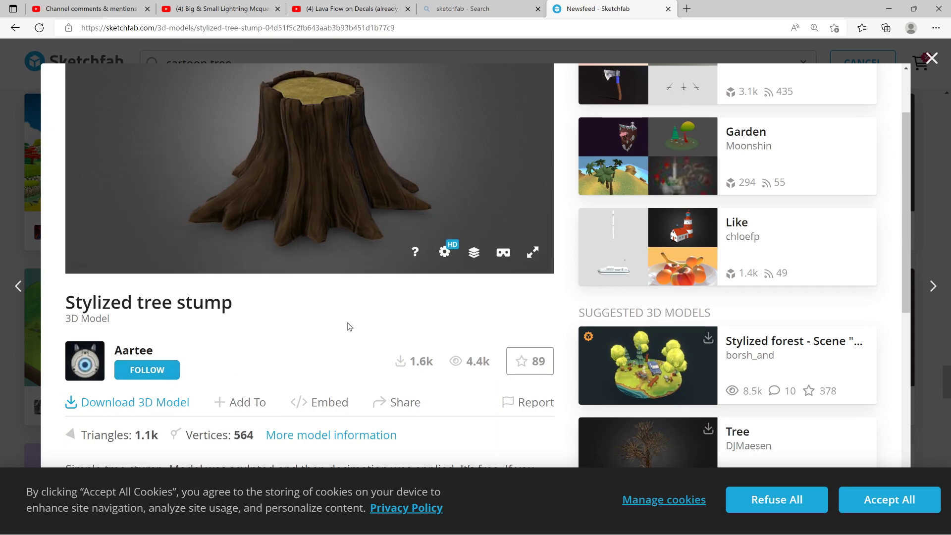
pyautogui.scroll(-3, 346, 340)
pyautogui.scroll(5, 348, 341)
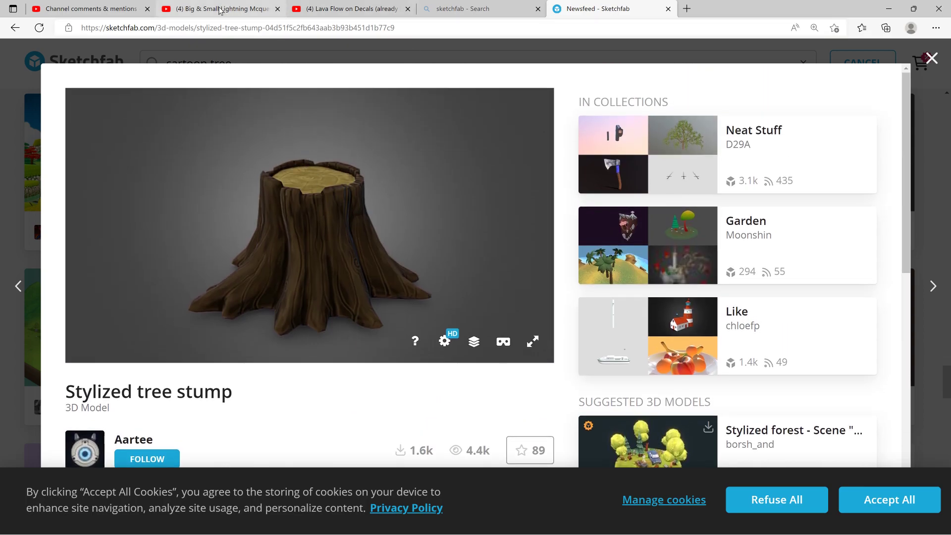
# Select the placed stump and run Edit > Rebuild Static Collision, then orbit toward the pickup.
pyautogui.click(889, 9)
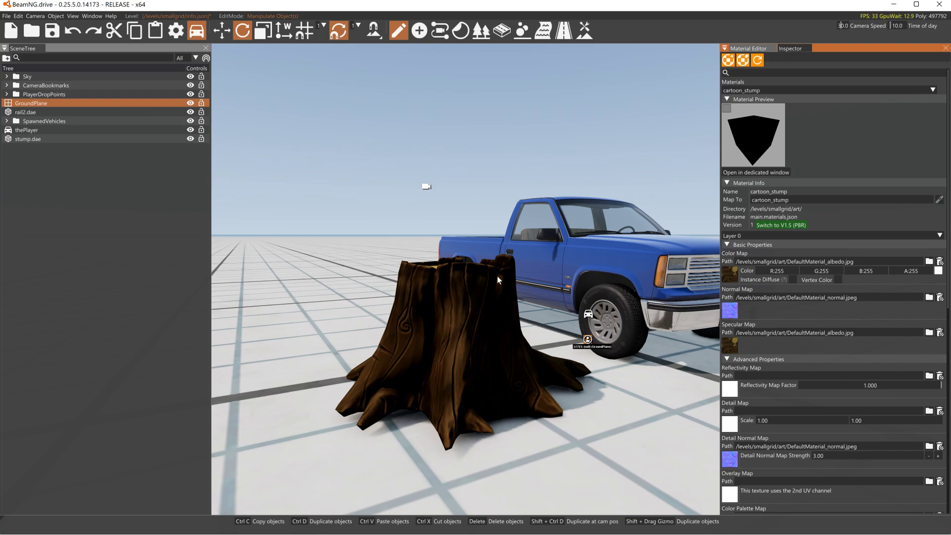
pyautogui.click(517, 352)
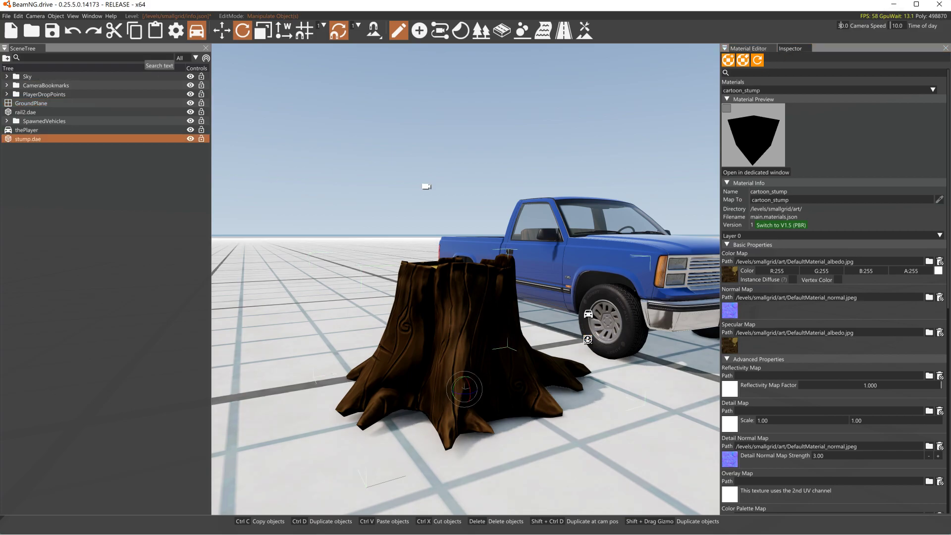
pyautogui.click(19, 16)
pyautogui.click(44, 101)
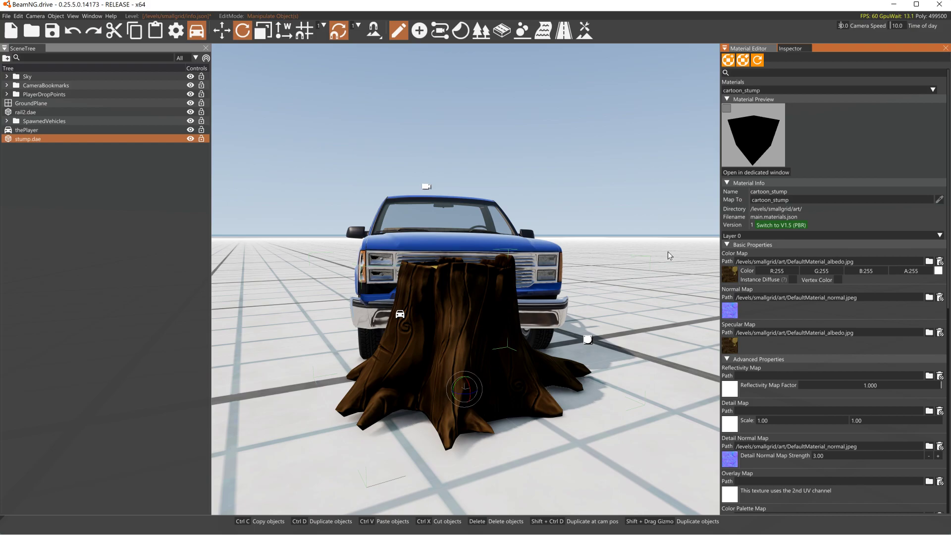
pyautogui.moveTo(522, 239); pyautogui.dragTo(450, 241, button='right')
# In Sketchfab, scroll the stump page and browse down through the cartoon tree search results.
pyautogui.press('super+Tab')
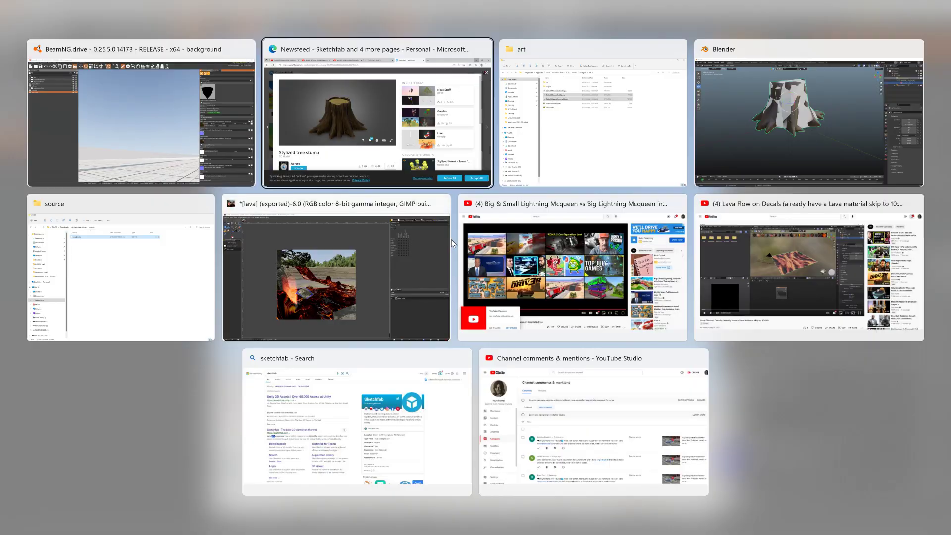
pyautogui.press('Escape')
pyautogui.hotkey('alt', 'Tab')
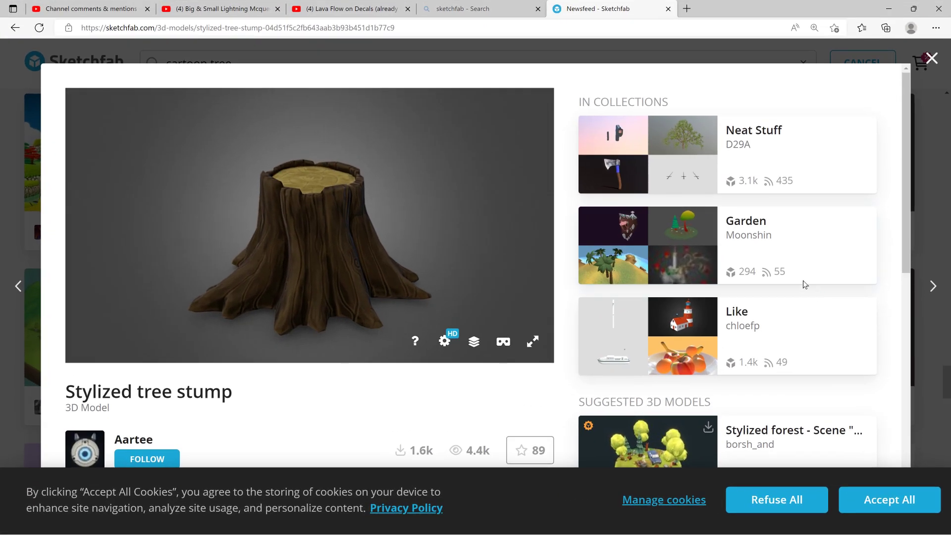
pyautogui.scroll(-10, 853, 341)
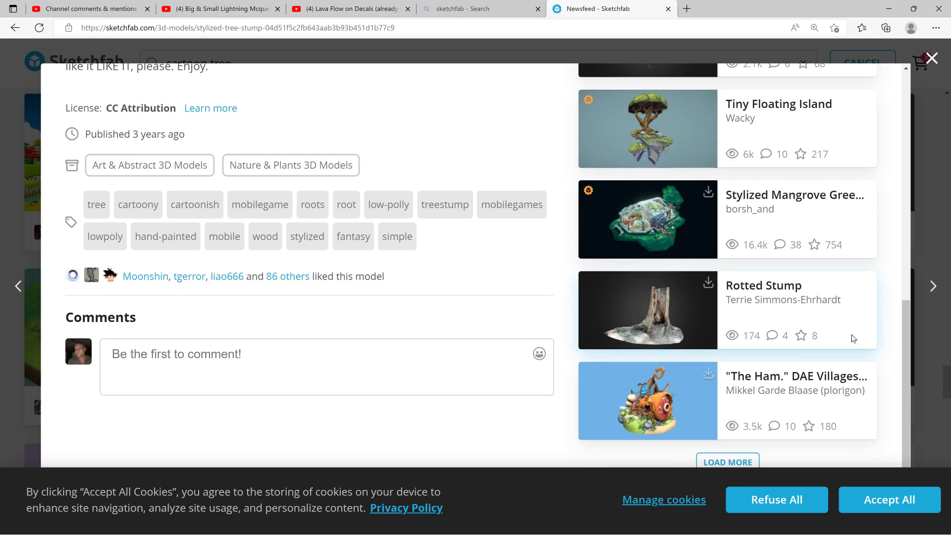
pyautogui.scroll(10, 853, 338)
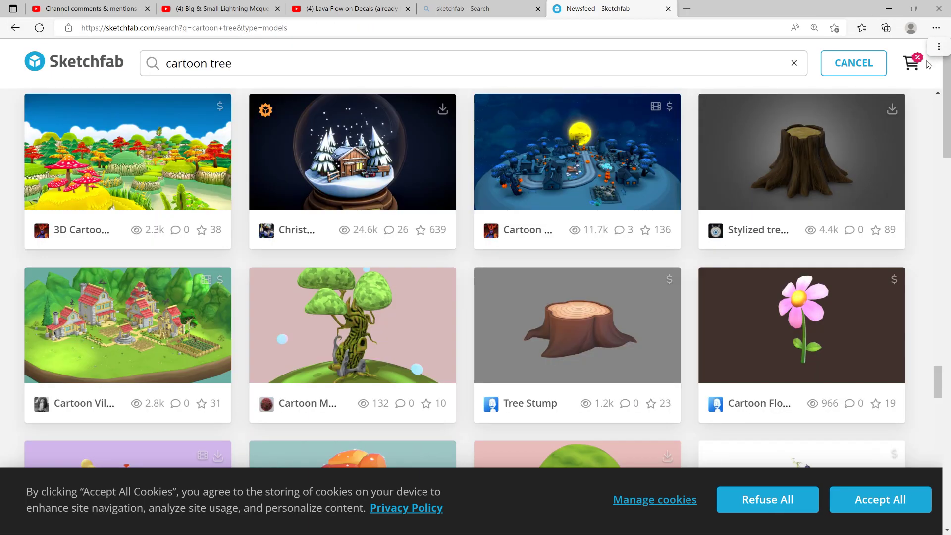
pyautogui.scroll(-12, 625, 298)
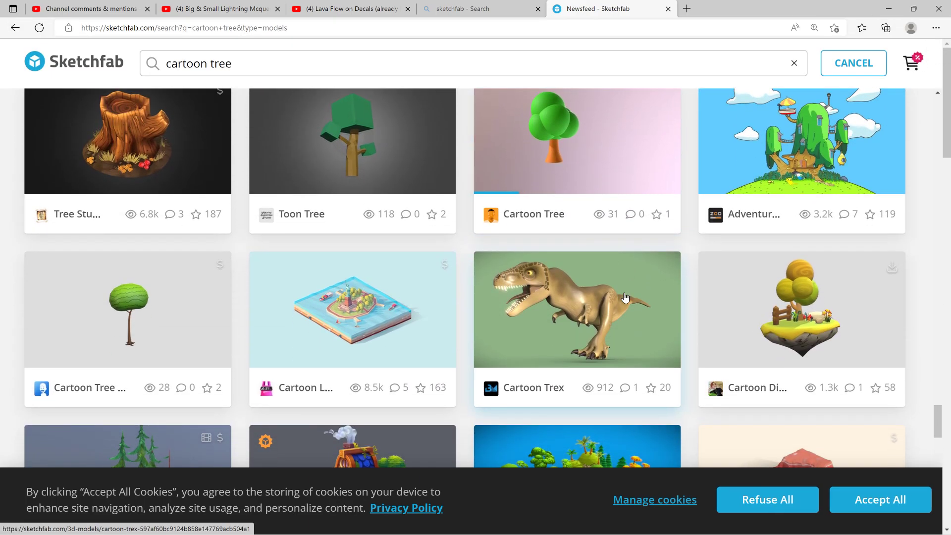
pyautogui.scroll(-3, 625, 298)
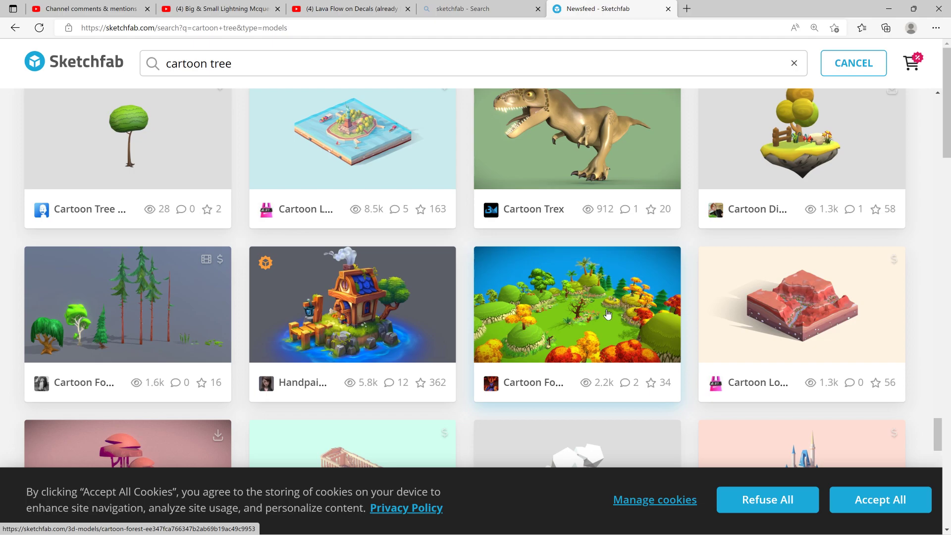
pyautogui.scroll(-5, 339, 315)
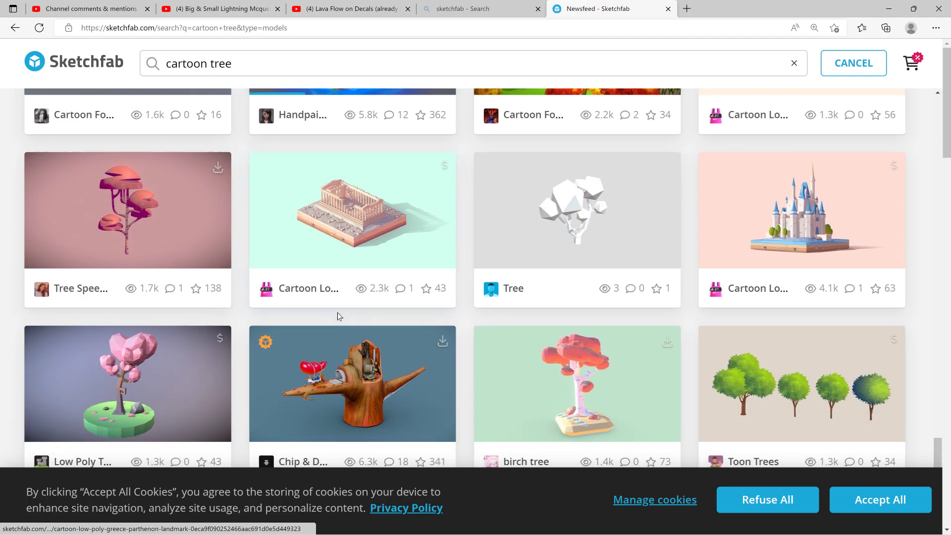
pyautogui.scroll(-5, 737, 373)
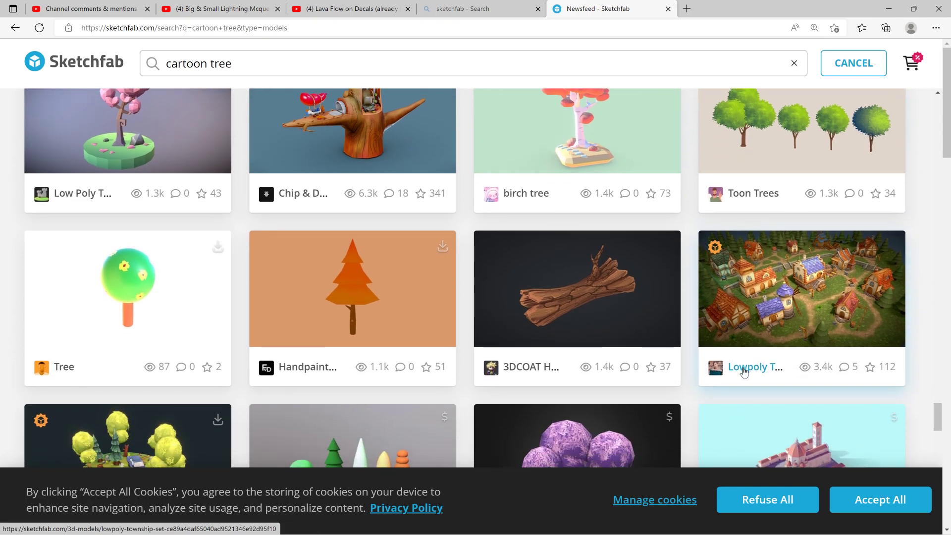
pyautogui.scroll(-3, 743, 371)
pyautogui.scroll(-5, 743, 372)
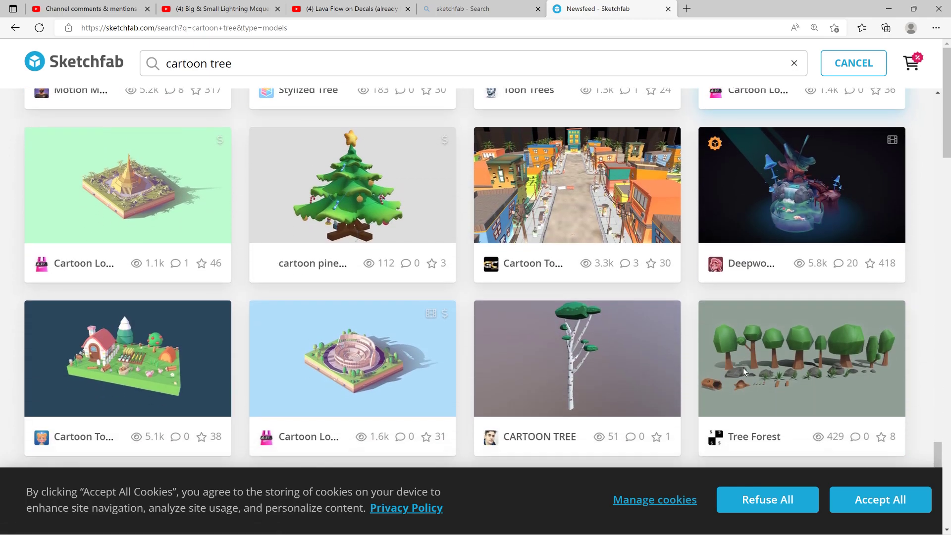
pyautogui.scroll(-7, 743, 368)
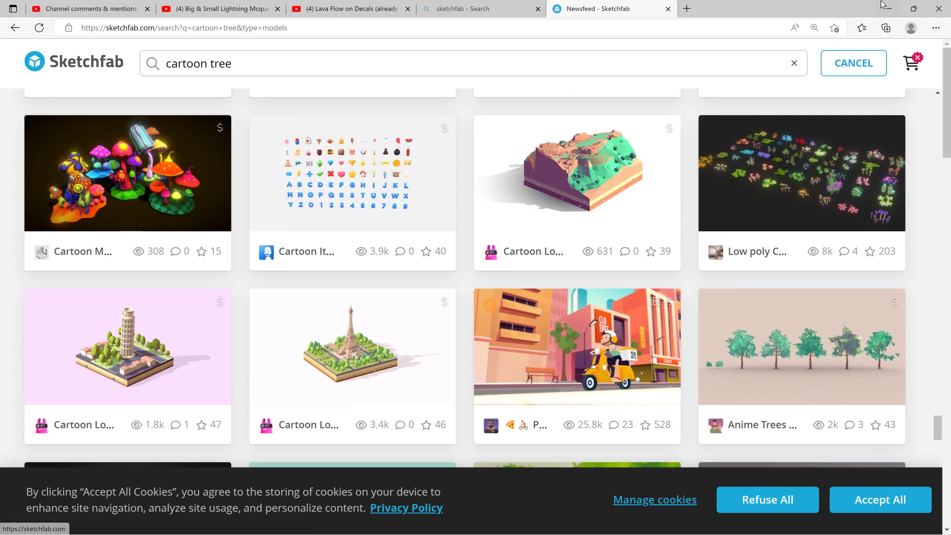
# Minimize the browser and fly the BeamNG camera down toward the stump beside the pickup.
pyautogui.click(885, 6)
pyautogui.moveTo(490, 271)
pyautogui.mouseDown(button='right')
pyautogui.moveTo(489, 300)
pyautogui.moveTo(473, 308)
pyautogui.moveTo(484, 263)
pyautogui.mouseUp(button='right')
pyautogui.press('w')
pyautogui.scroll(3, 485, 264)
pyautogui.scroll(-3, 484, 267)
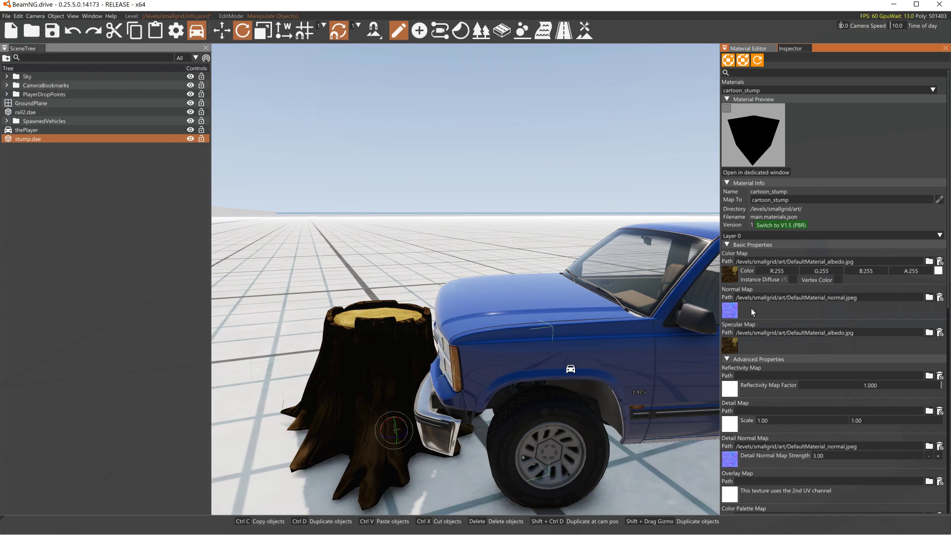
# Inspect the stump's Color Map path, then open the art folder's main.materials.json in Notepad++.
pyautogui.moveTo(713, 261); pyautogui.dragTo(924, 209, button='right')
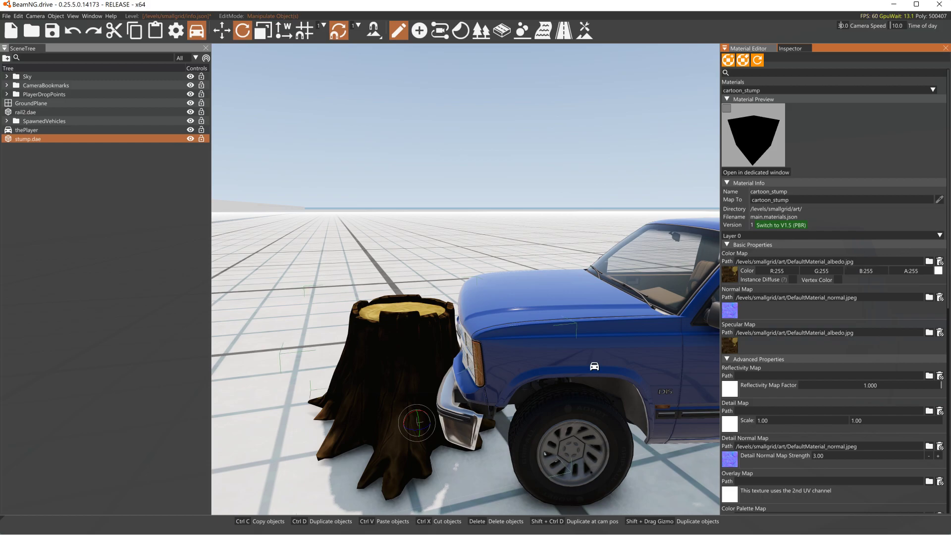
pyautogui.click(795, 261)
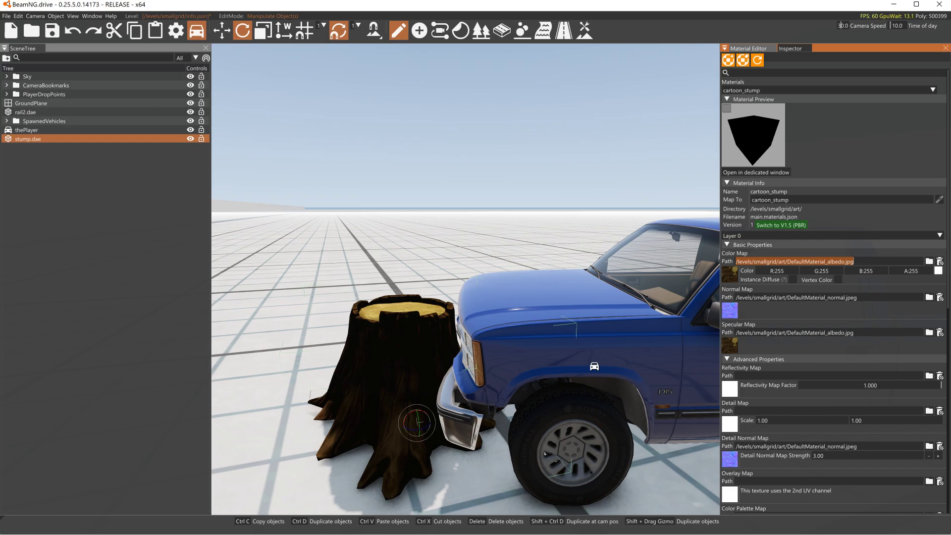
pyautogui.click(736, 261)
pyautogui.click(894, 5)
pyautogui.doubleClick(394, 181)
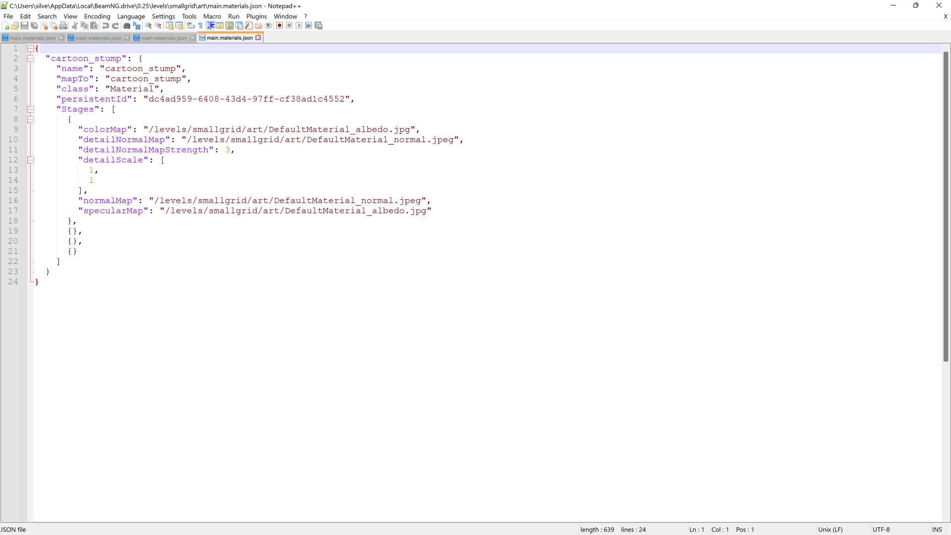
# Delete '/levels/smallgrid/art/' from the colorMap, detailNormalMap, normalMap and specularMap values.
pyautogui.moveTo(148, 129); pyautogui.dragTo(268, 130)
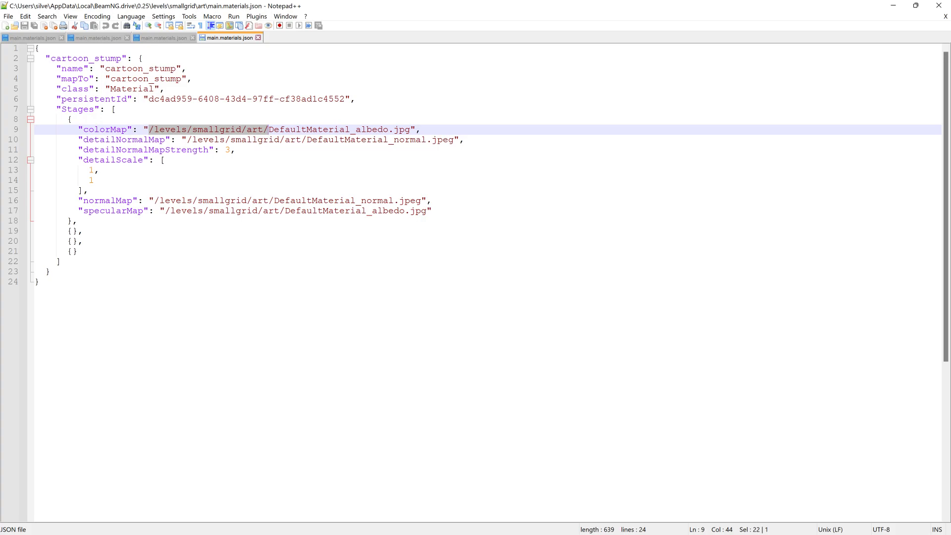
pyautogui.press('Delete')
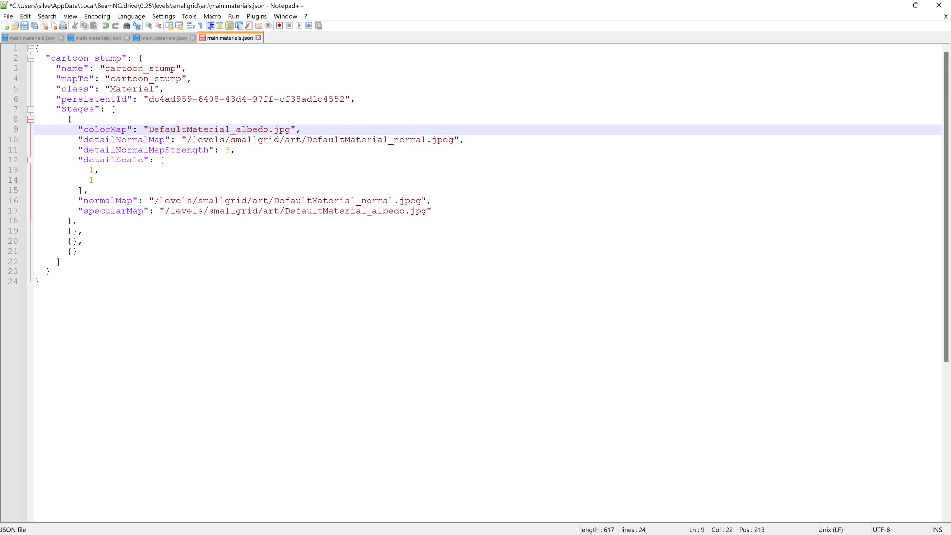
pyautogui.moveTo(187, 139); pyautogui.dragTo(307, 140)
pyautogui.press('Delete')
pyautogui.moveTo(154, 200); pyautogui.dragTo(269, 210)
pyautogui.press('Delete')
pyautogui.press('Delete')
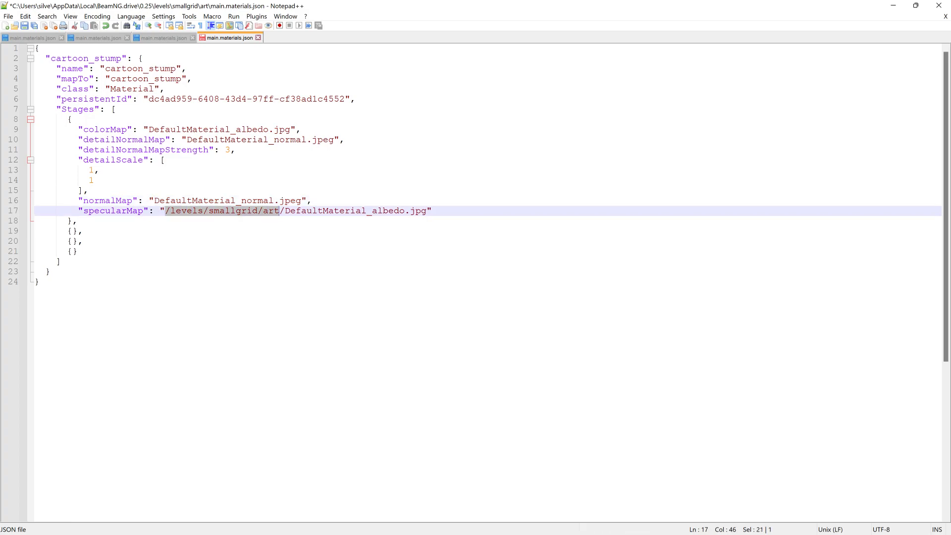
pyautogui.press('Delete')
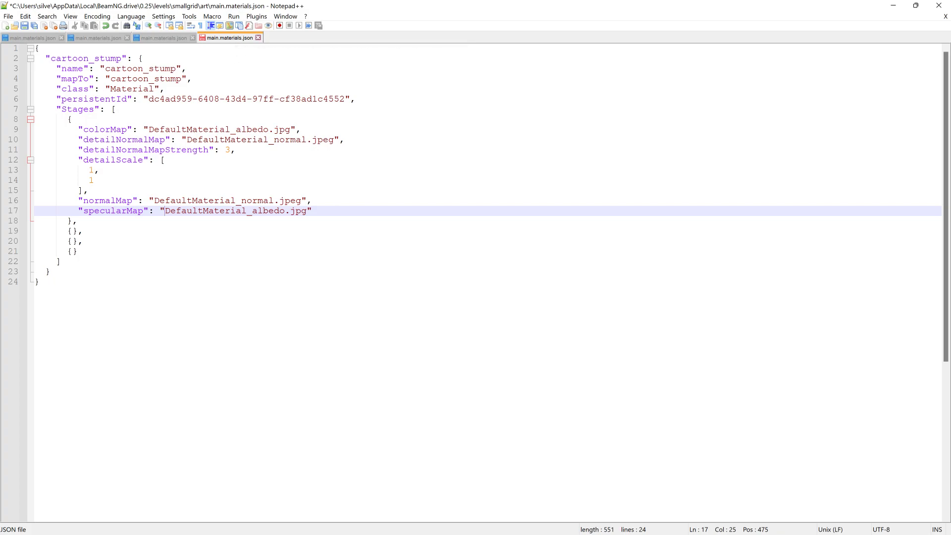
# Save main.materials.json and create a new folder named 'stump' in the art folder.
pyautogui.click(25, 25)
pyautogui.click(893, 5)
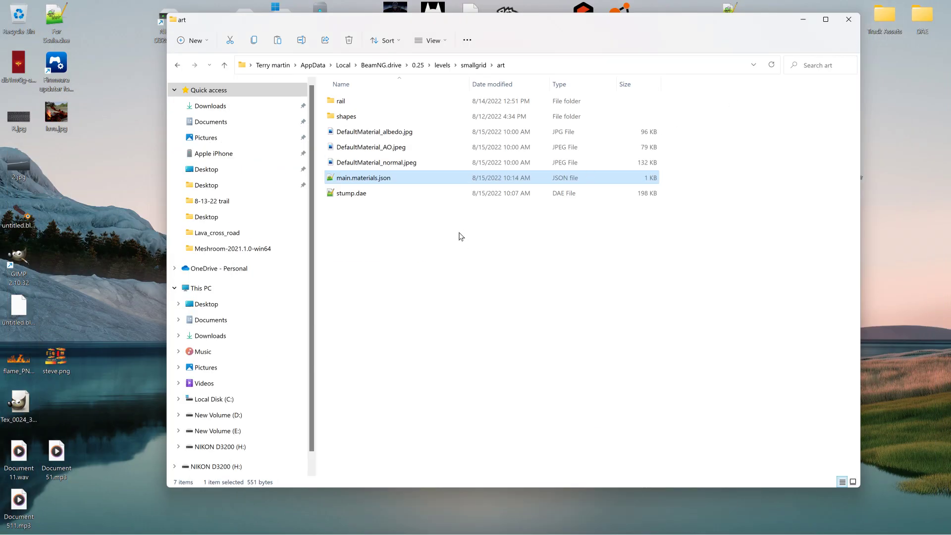
pyautogui.rightClick(342, 265)
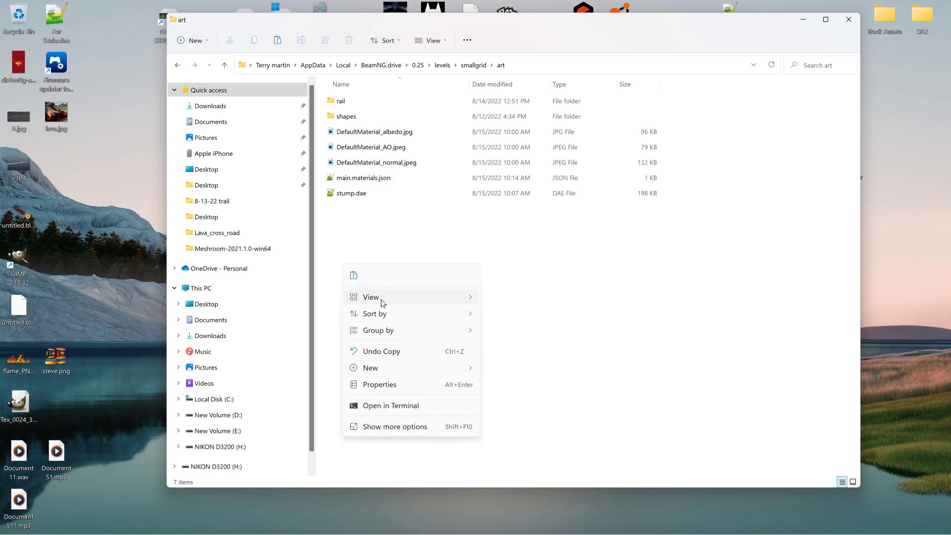
pyautogui.moveTo(408, 375)
pyautogui.click(495, 369)
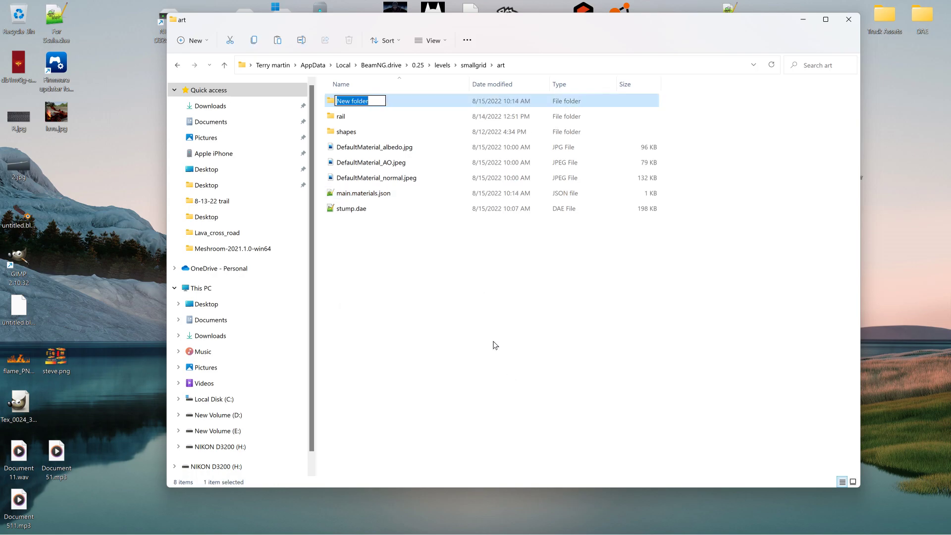
pyautogui.write('stump')
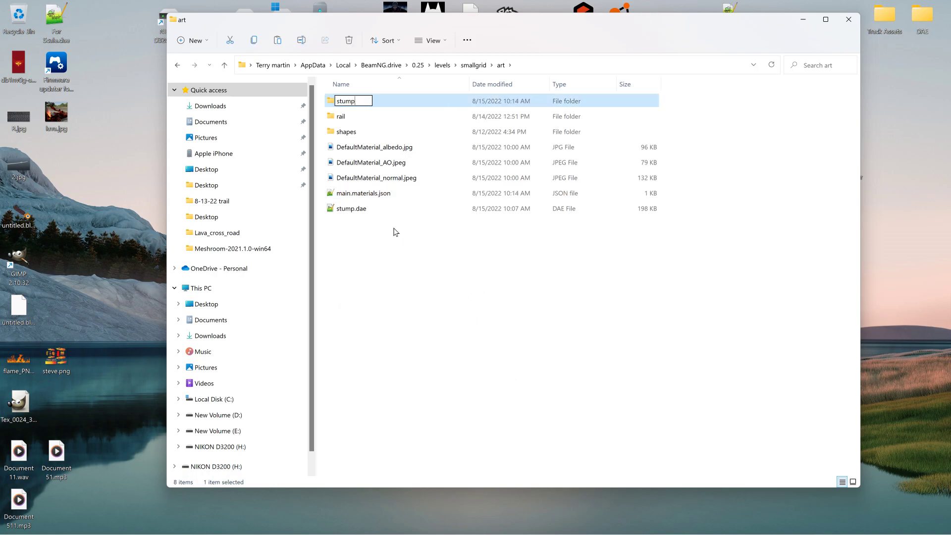
pyautogui.press('Return')
# Move stump.dae, main.materials.json and the three DefaultMaterial textures into the stump folder.
pyautogui.moveTo(366, 213); pyautogui.dragTo(354, 118)
pyautogui.moveTo(354, 118); pyautogui.dragTo(354, 131, button='right')
pyautogui.click(391, 157)
pyautogui.moveTo(365, 194); pyautogui.dragTo(355, 136)
pyautogui.moveTo(355, 136); pyautogui.dragTo(354, 132, button='right')
pyautogui.click(379, 161)
pyautogui.moveTo(385, 194); pyautogui.dragTo(354, 147)
pyautogui.moveTo(354, 147); pyautogui.dragTo(347, 138)
pyautogui.moveTo(346, 138); pyautogui.dragTo(349, 135, button='right')
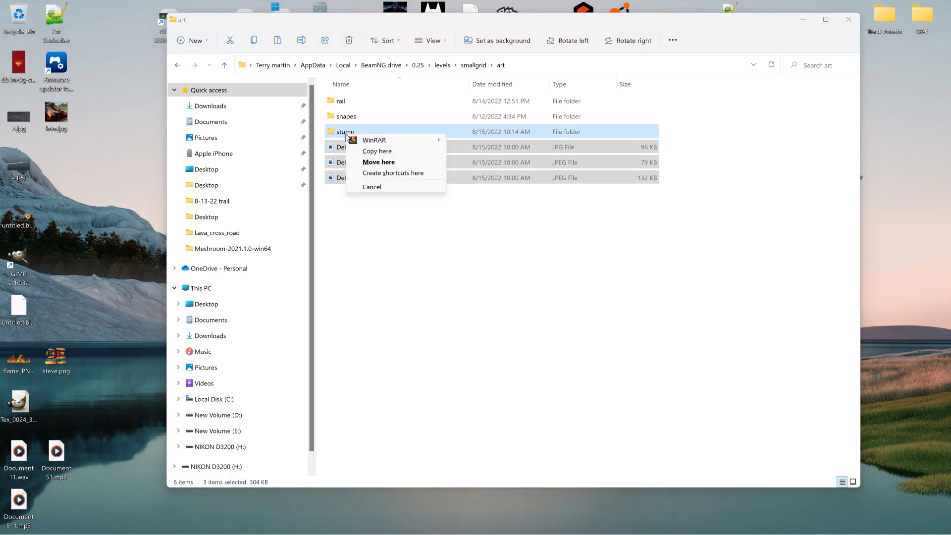
pyautogui.click(372, 161)
# Cut the stump folder and paste it into levels\derby\art, then check its contents.
pyautogui.rightClick(346, 131)
pyautogui.click(372, 144)
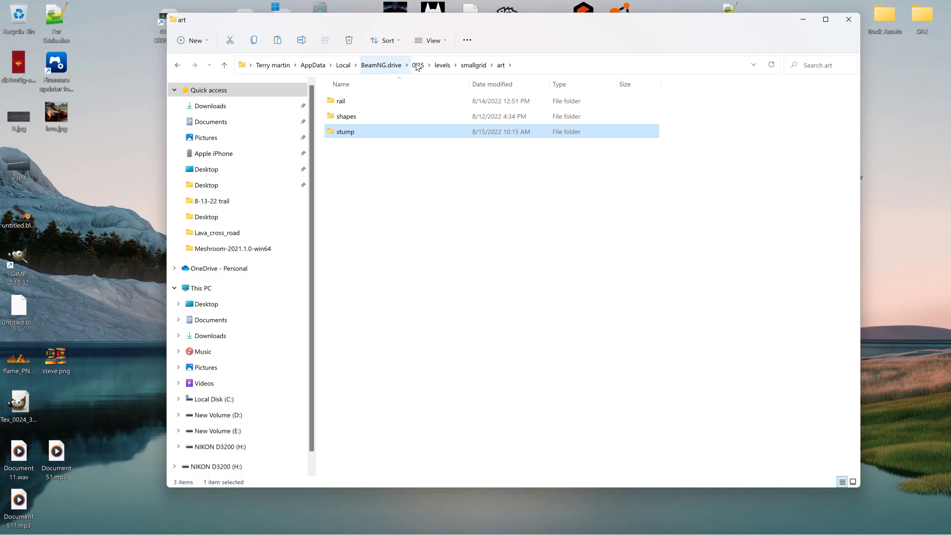
pyautogui.click(441, 66)
pyautogui.doubleClick(364, 101)
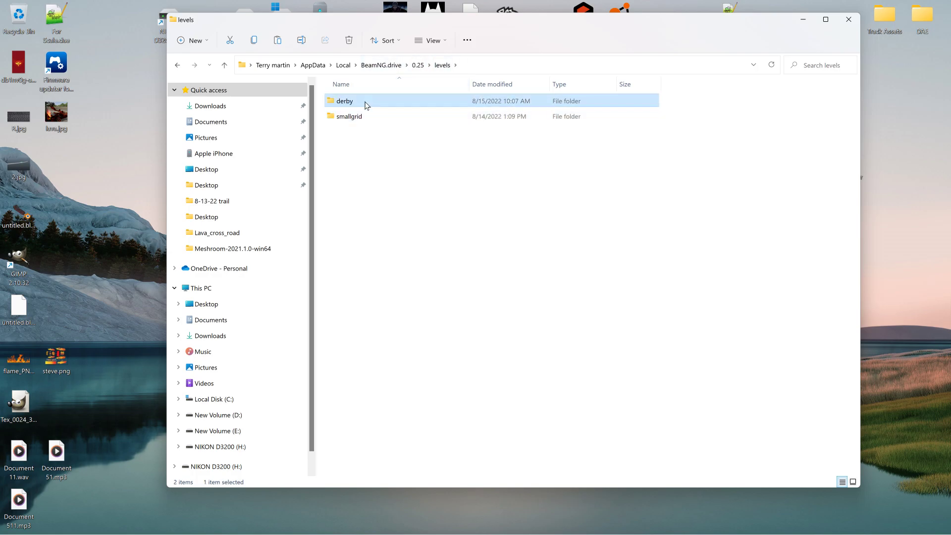
pyautogui.doubleClick(364, 102)
pyautogui.rightClick(346, 254)
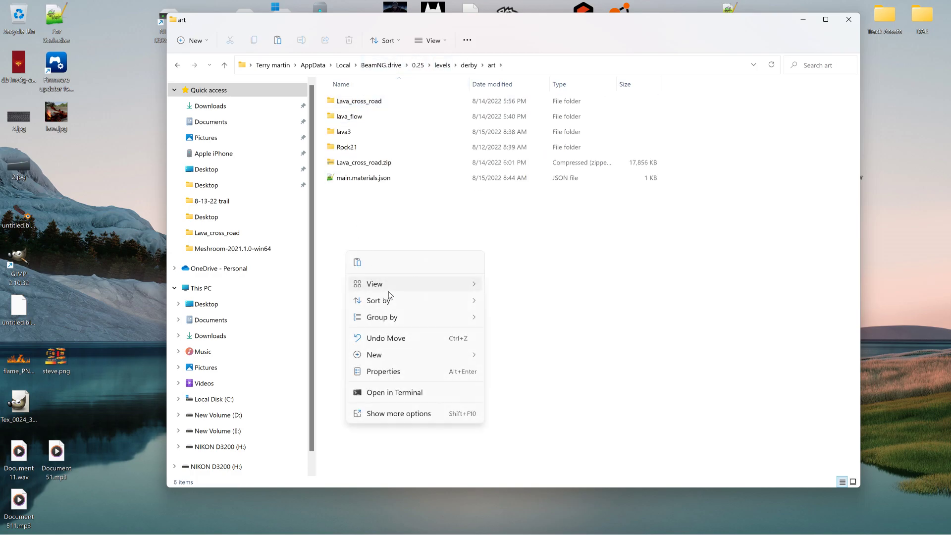
pyautogui.click(358, 262)
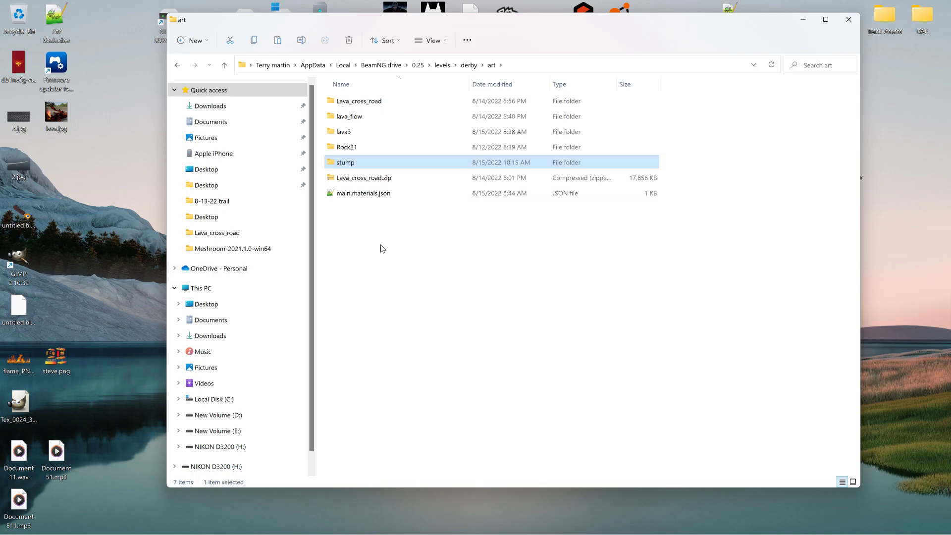
pyautogui.doubleClick(345, 163)
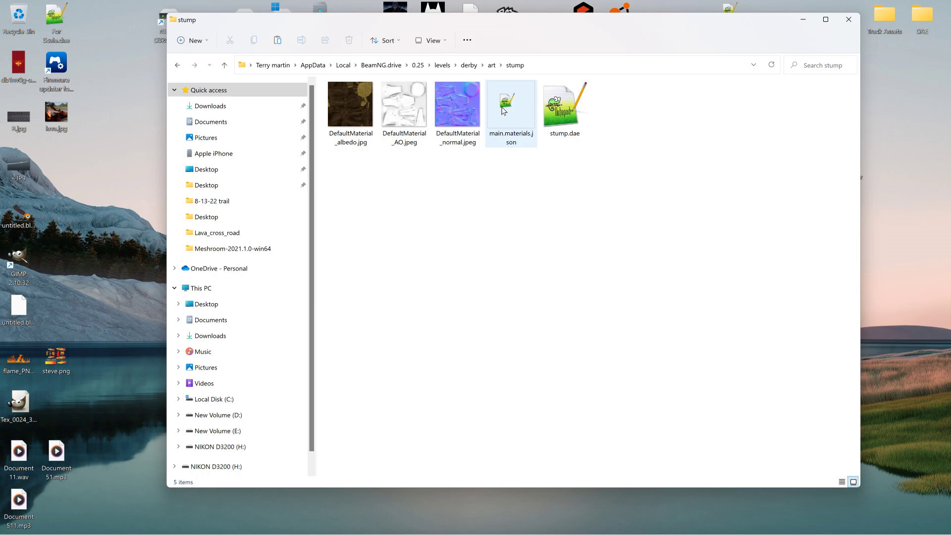
# Close Explorer, exit the World Editor with F11, go to Main Menu > Freeroam, and minimize BeamNG.
pyautogui.click(848, 19)
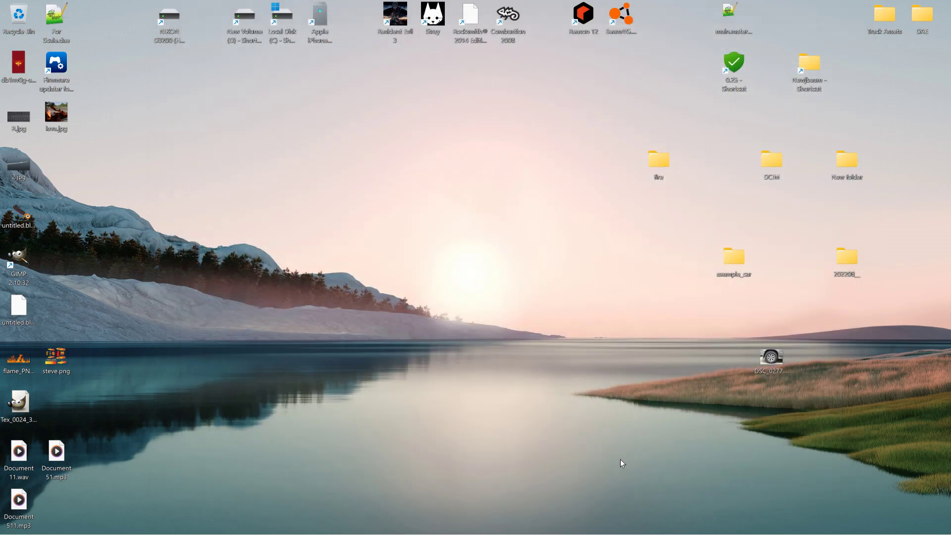
pyautogui.click(666, 524)
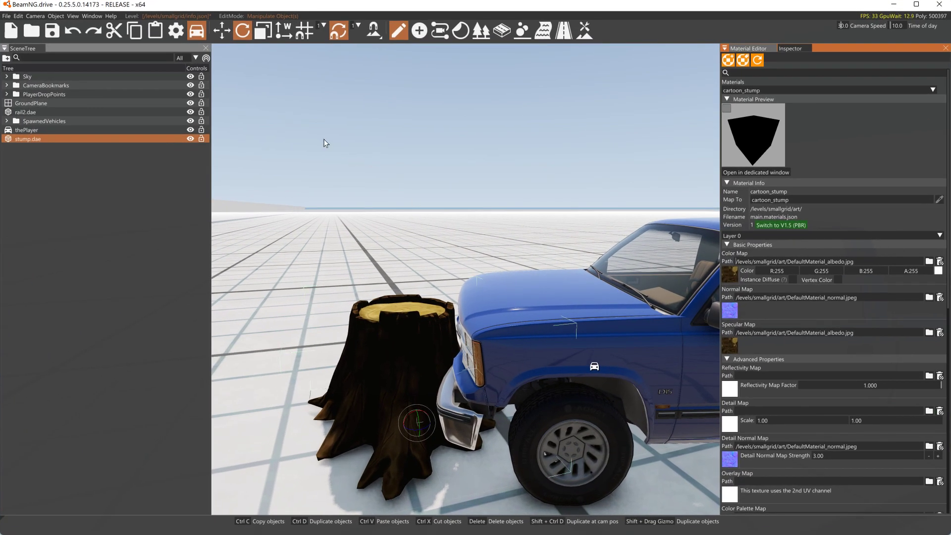
pyautogui.press('F11')
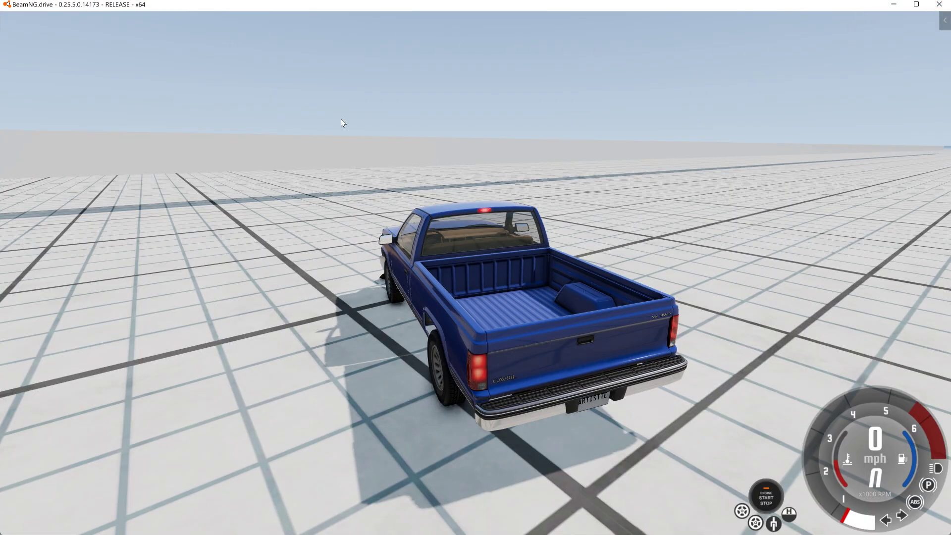
pyautogui.press('Escape')
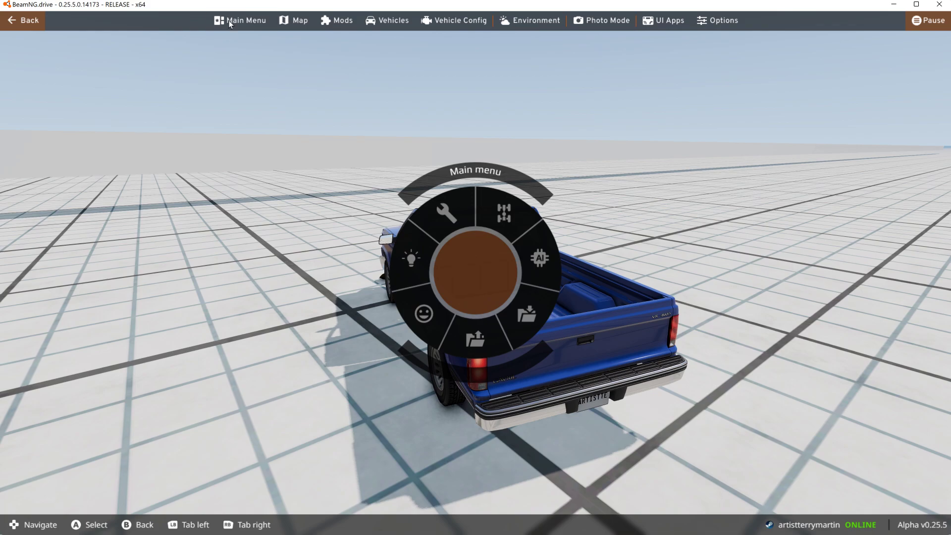
pyautogui.click(233, 18)
pyautogui.click(250, 292)
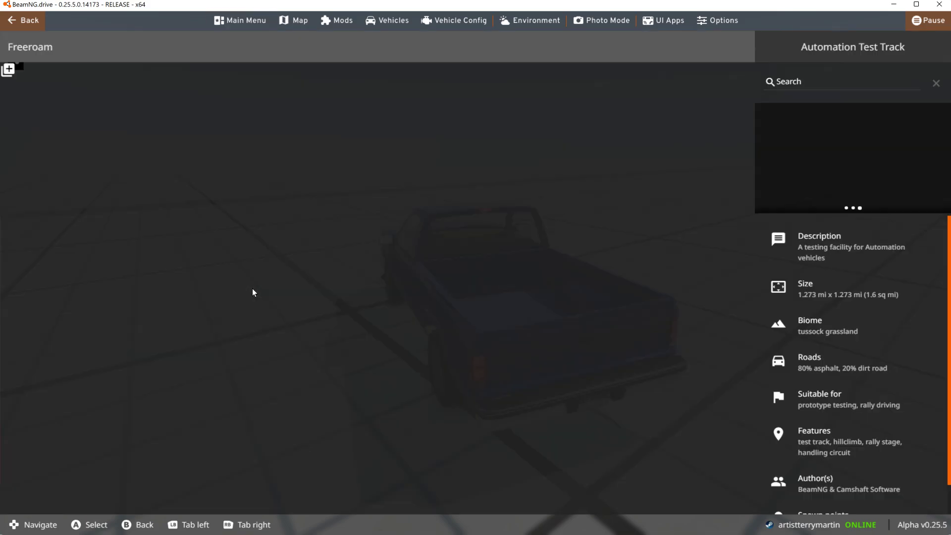
pyautogui.click(897, 6)
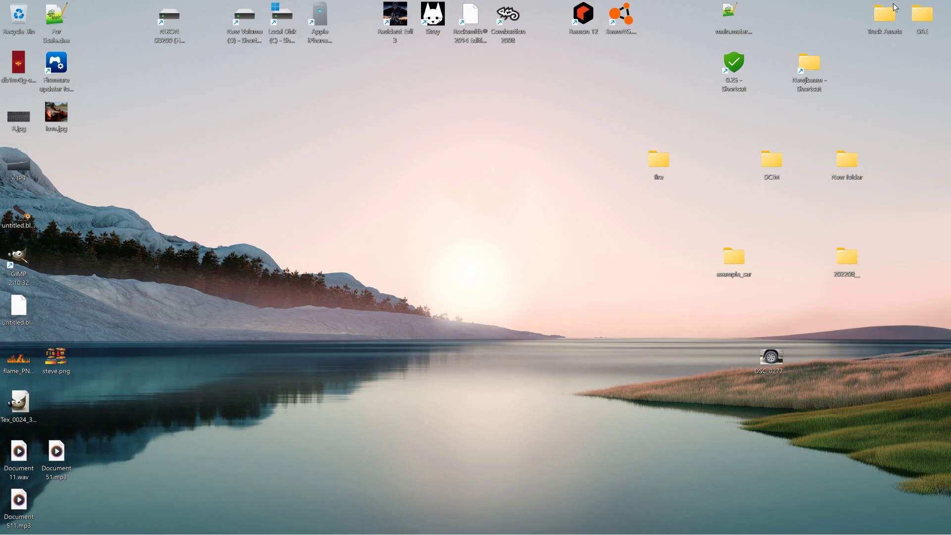
# Open the desktop main.materials.json, decline keeping the missing smallgrid file, then minimize Notepad++.
pyautogui.doubleClick(729, 10)
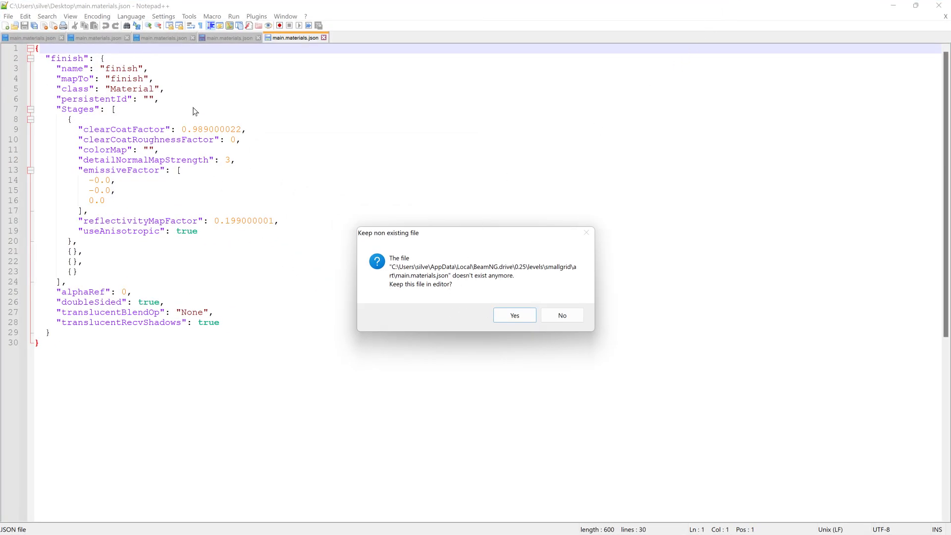
pyautogui.click(564, 315)
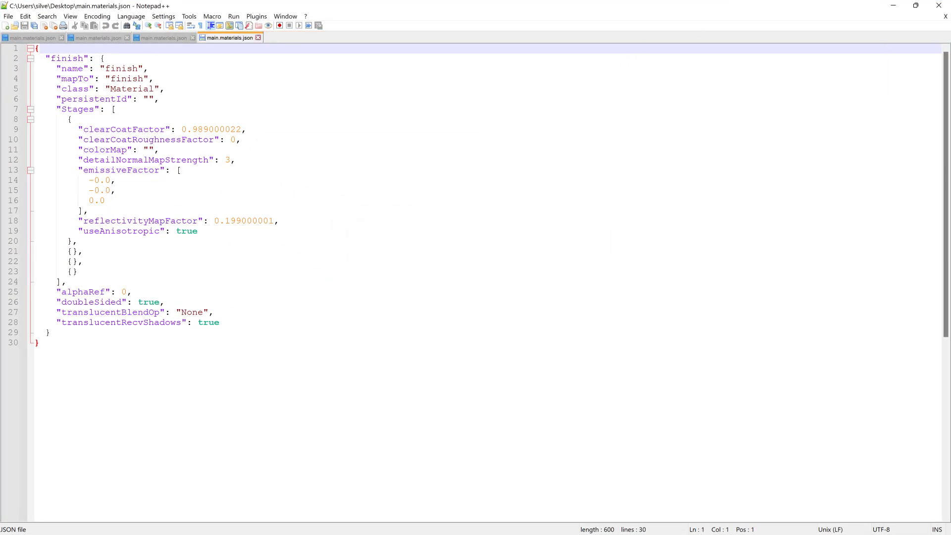
pyautogui.click(148, 150)
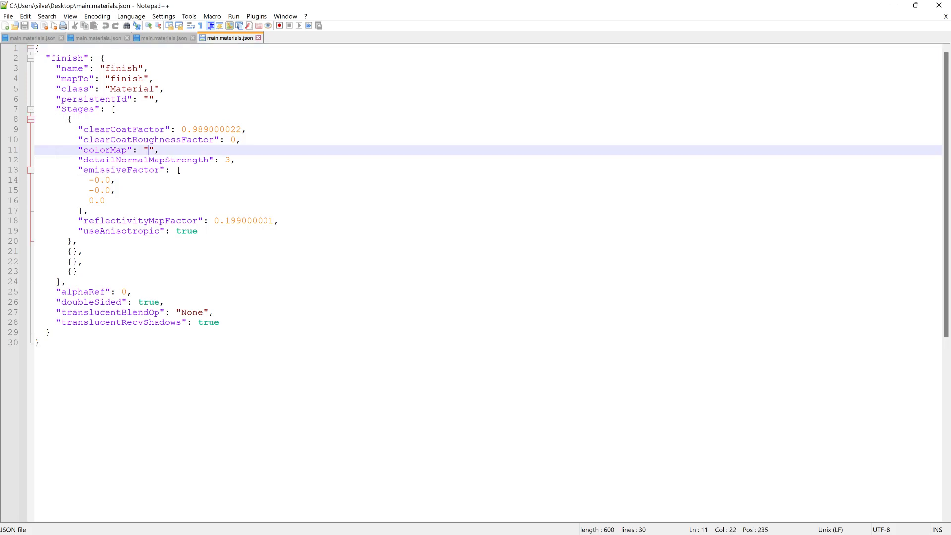
pyautogui.click(894, 5)
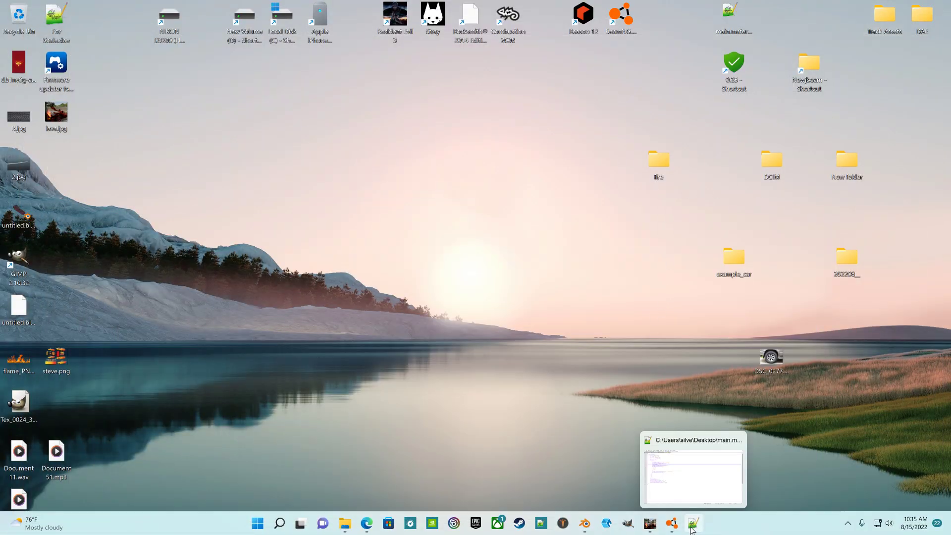
# Load Derby Arenas at the Grass/mud arena without saving the previous level's changes.
pyautogui.click(671, 528)
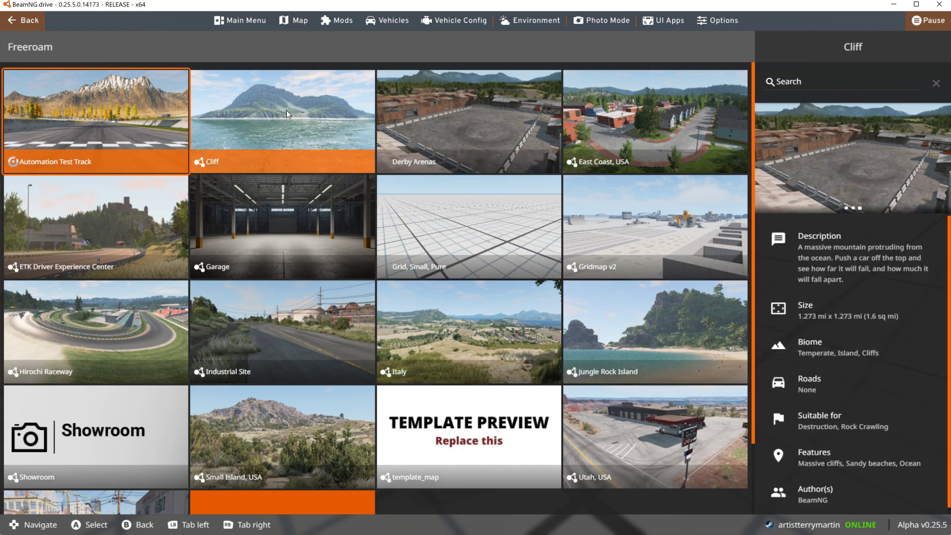
pyautogui.click(439, 110)
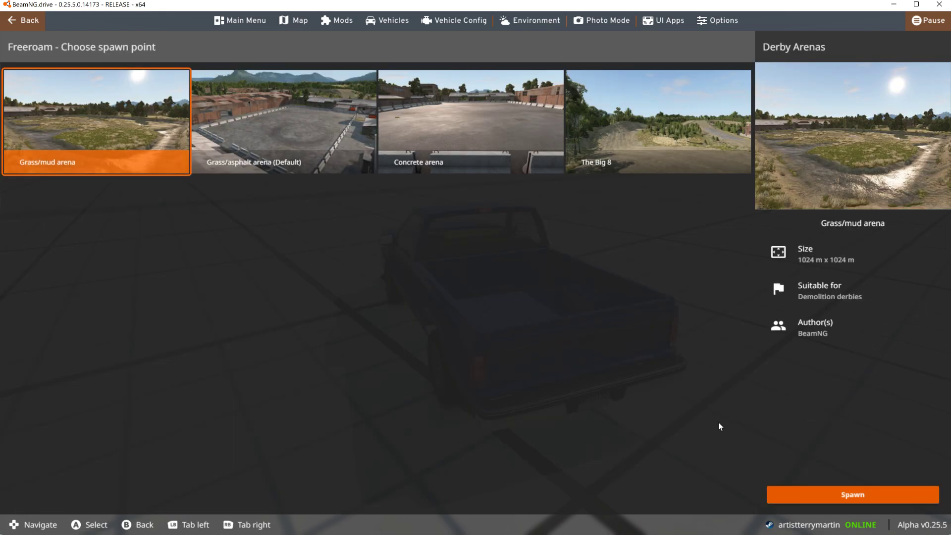
pyautogui.click(833, 496)
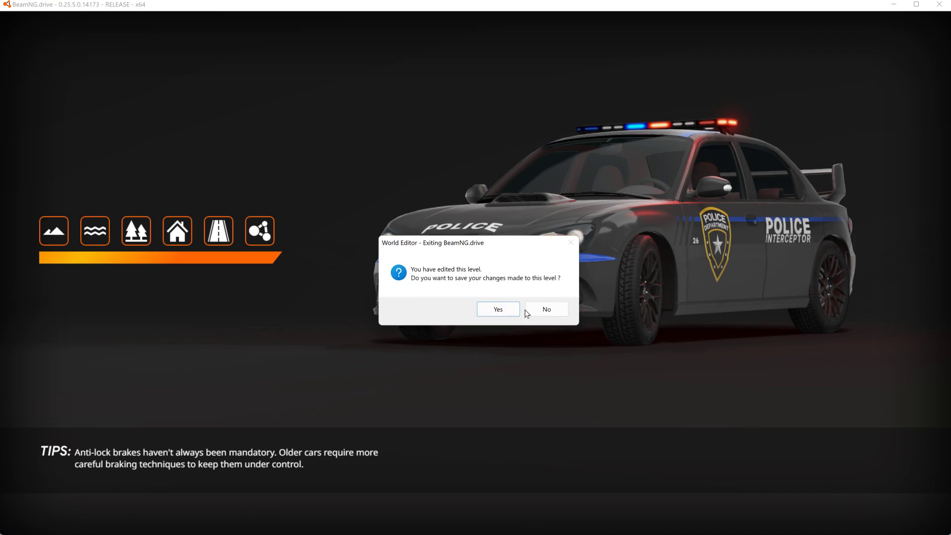
pyautogui.click(530, 309)
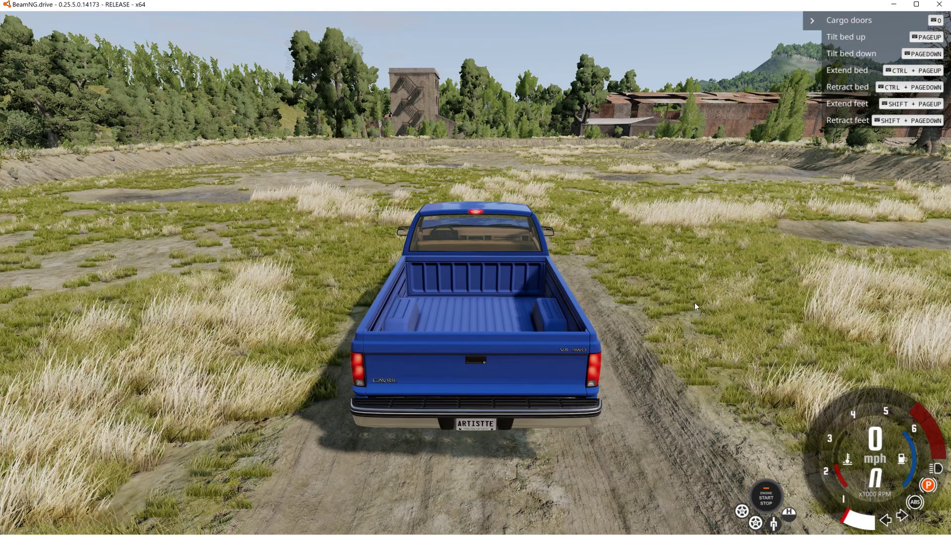
# Switch to the free camera, fly past the pickup, and open the World Editor.
pyautogui.hotkey('shift', 'c')
pyautogui.press('w')
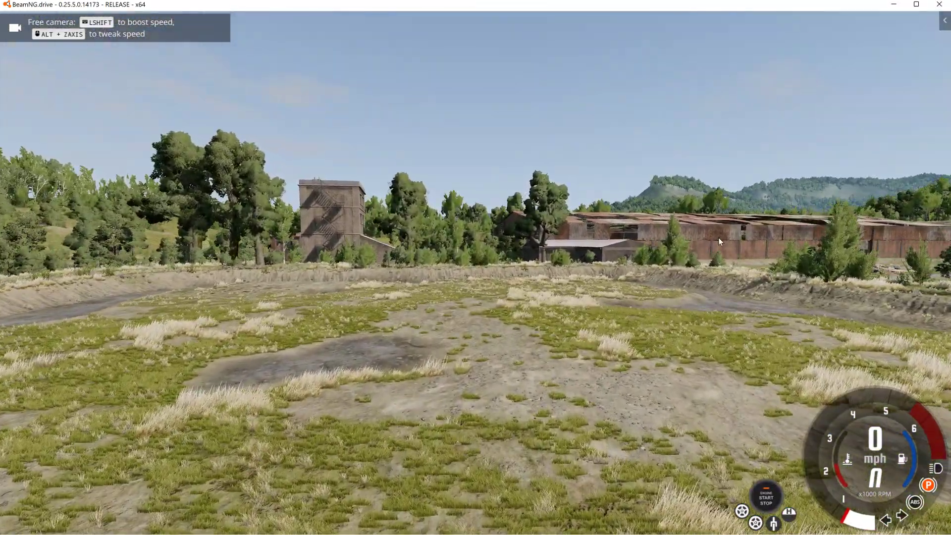
pyautogui.press('F11')
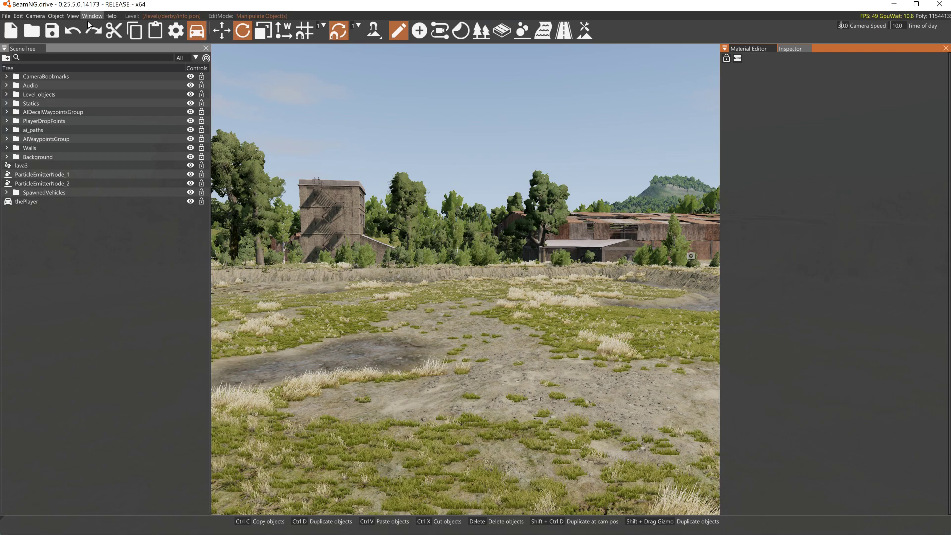
# Drag stump.dae from the stump folder in the Asset Browser onto the arena grass.
pyautogui.click(88, 17)
pyautogui.click(111, 39)
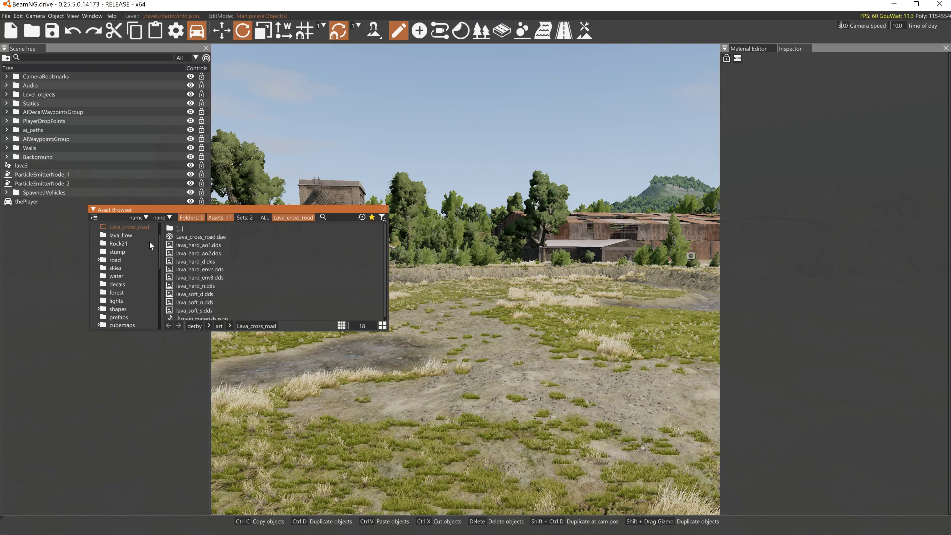
pyautogui.click(119, 251)
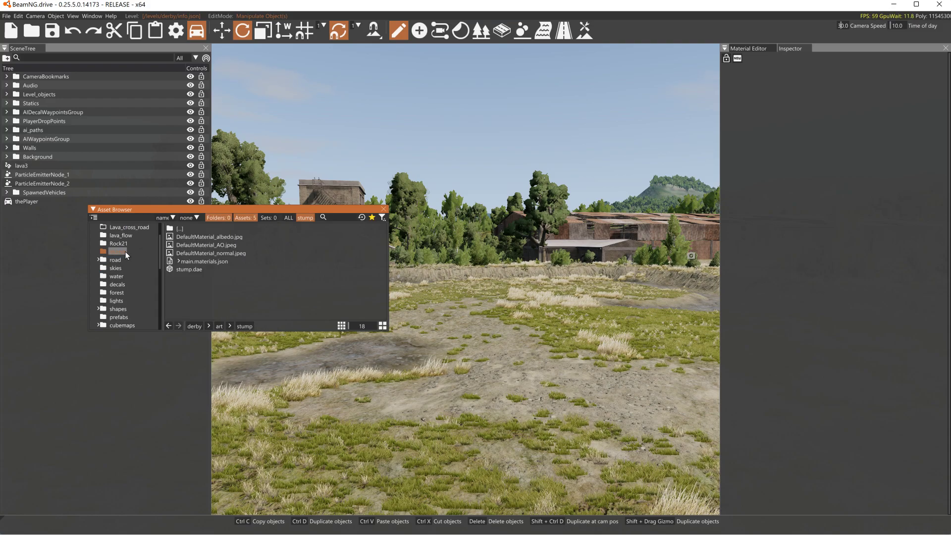
pyautogui.moveTo(194, 270)
pyautogui.moveTo(193, 269); pyautogui.dragTo(523, 384)
pyautogui.press('w')
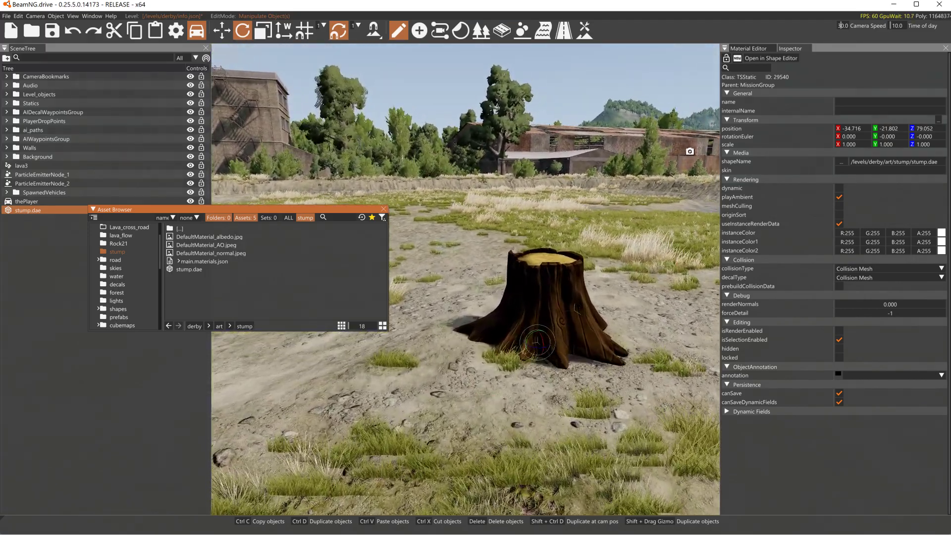
pyautogui.press('s')
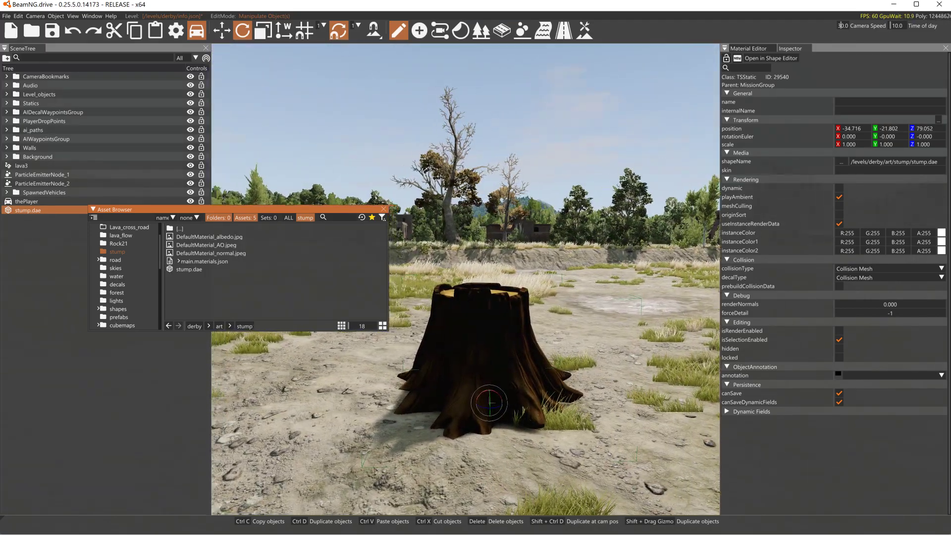
pyautogui.moveTo(594, 438)
pyautogui.mouseDown(button='right')
pyautogui.moveTo(550, 438)
pyautogui.moveTo(594, 438)
pyautogui.mouseUp(button='right')
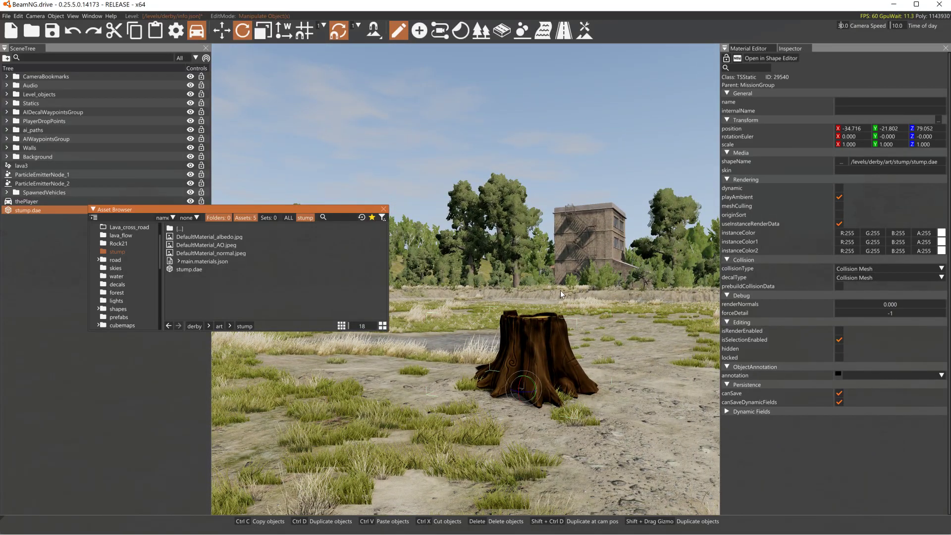
# Close the Asset Browser and fly around the placed stump to inspect it.
pyautogui.click(384, 209)
pyautogui.press('s')
pyautogui.moveTo(418, 177); pyautogui.dragTo(364, 218, button='right')
pyautogui.press('w')
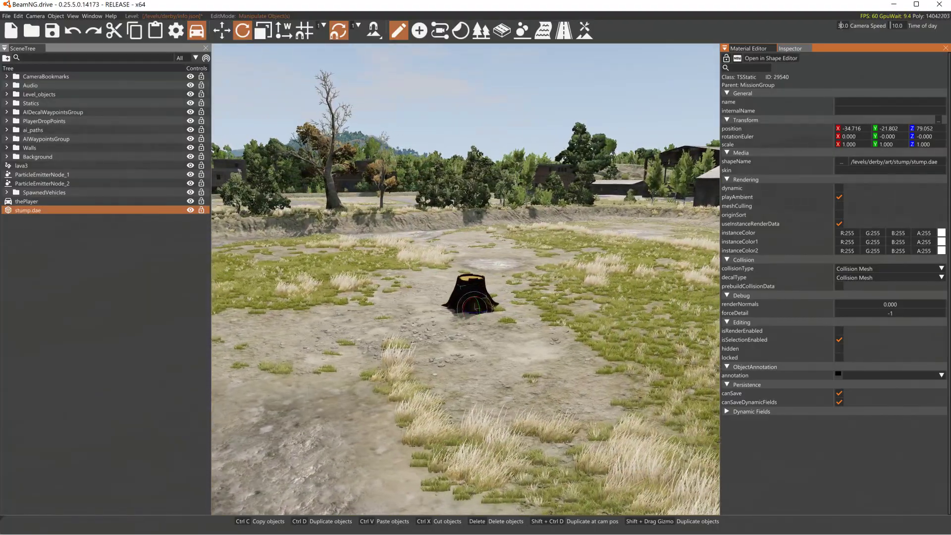
pyautogui.scroll(3, 420, 170)
pyautogui.moveTo(427, 170); pyautogui.dragTo(451, 271, button='right')
pyautogui.press('w')
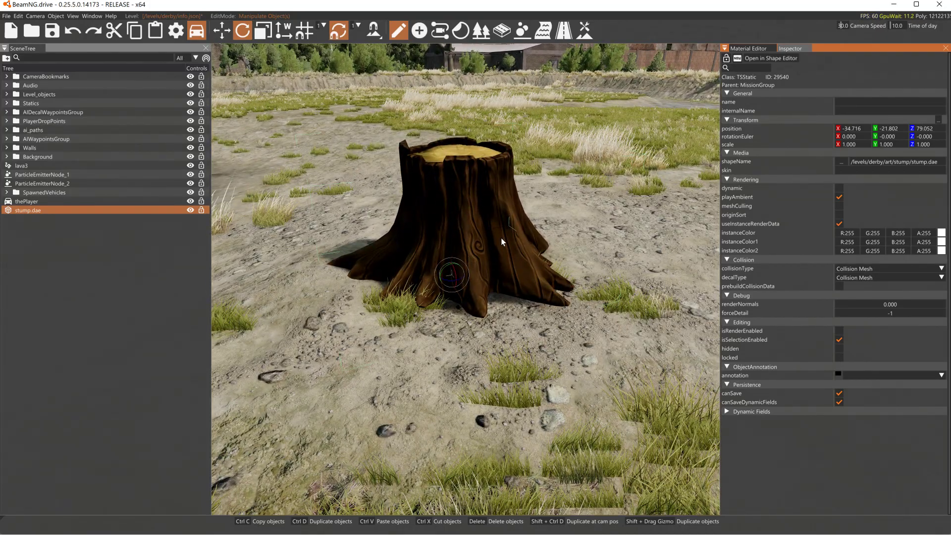